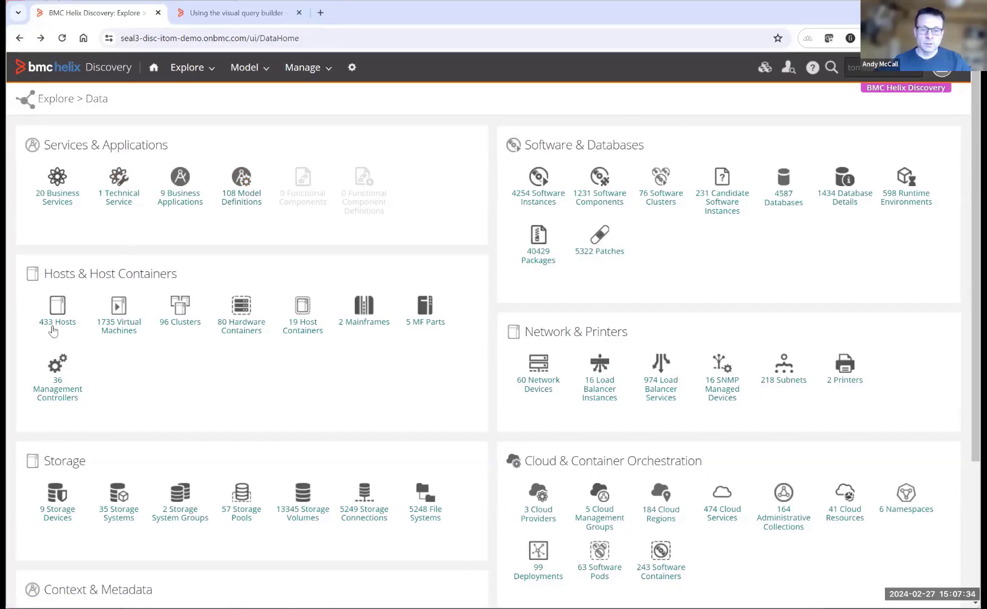
# View the list of discovered Hosts and the overview of available Reports
pyautogui.click(57, 319)
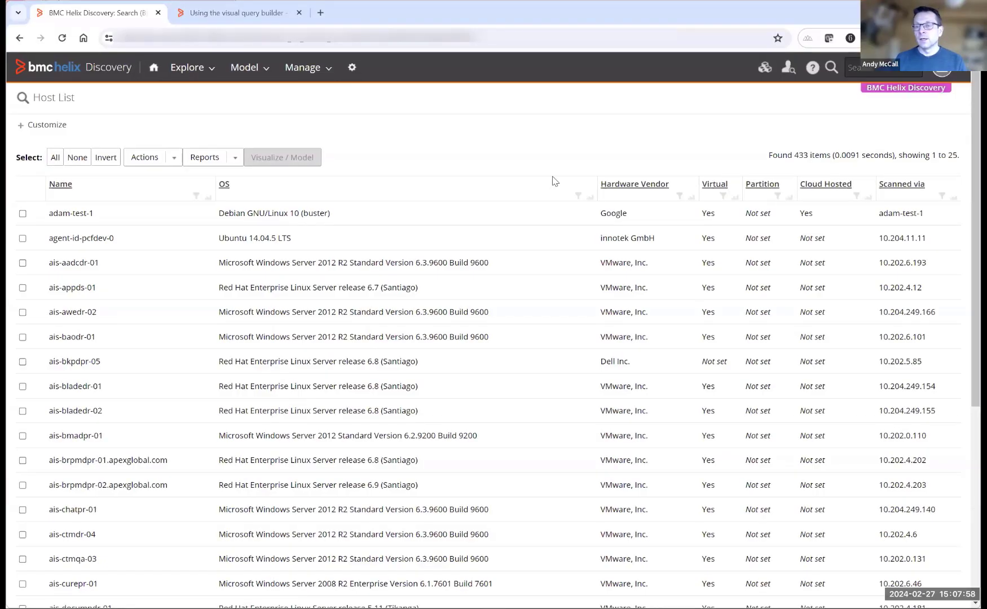
pyautogui.click(186, 72)
pyautogui.click(187, 72)
pyautogui.click(188, 76)
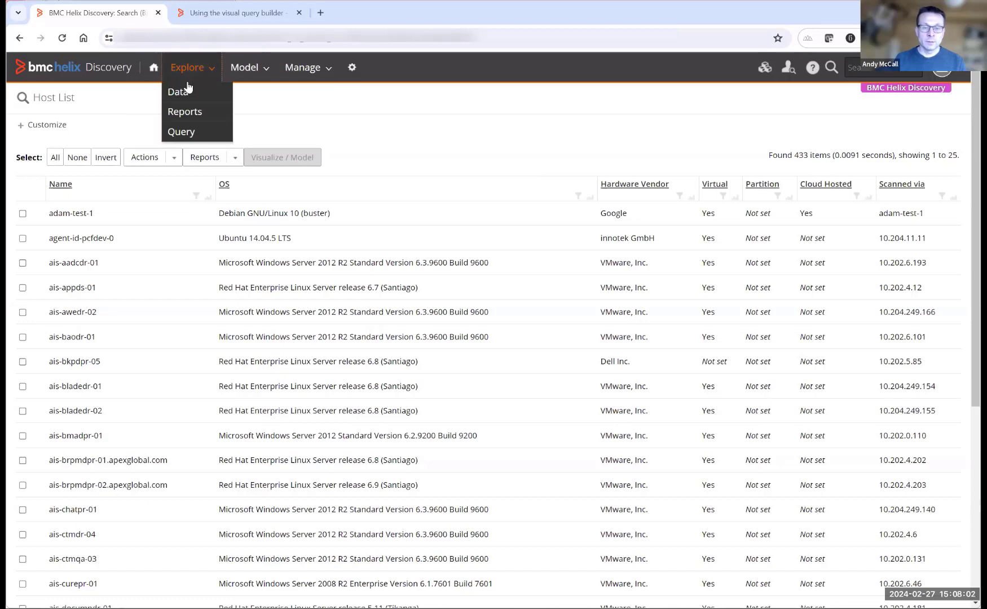
pyautogui.click(194, 112)
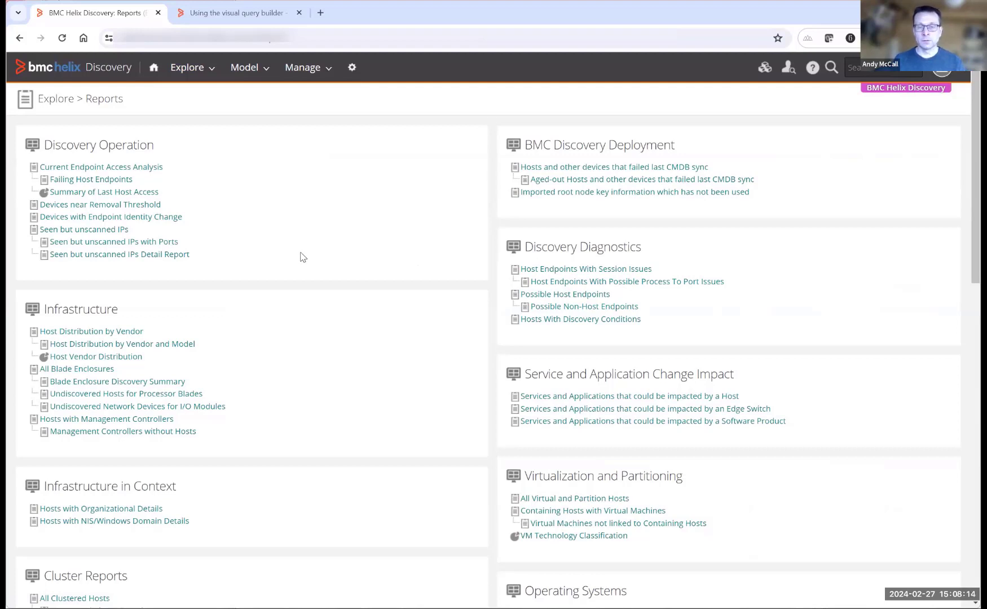
# Search all discovered data for "tom" and look through the result kinds
pyautogui.click(870, 69)
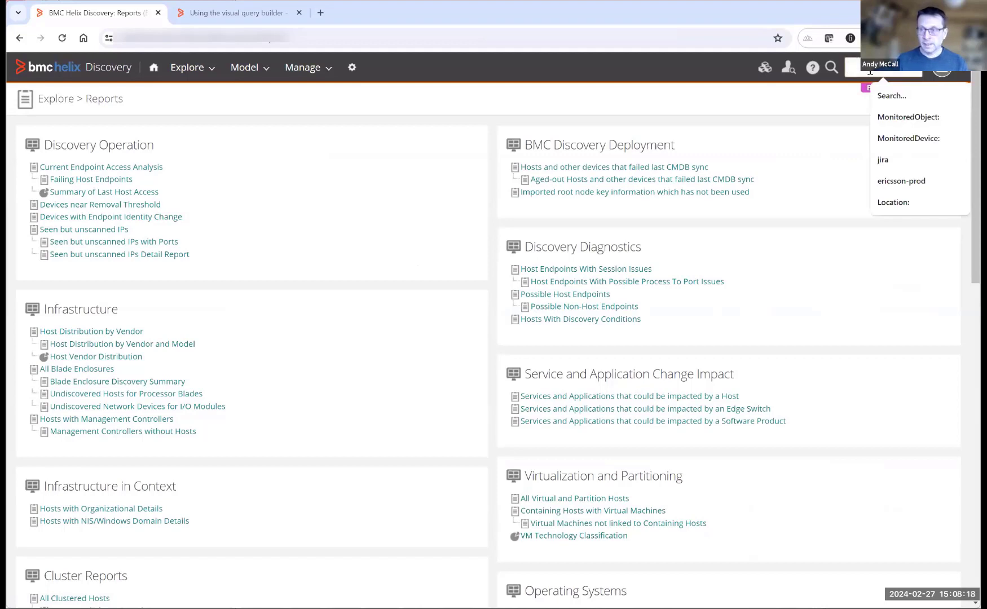
pyautogui.write('tom')
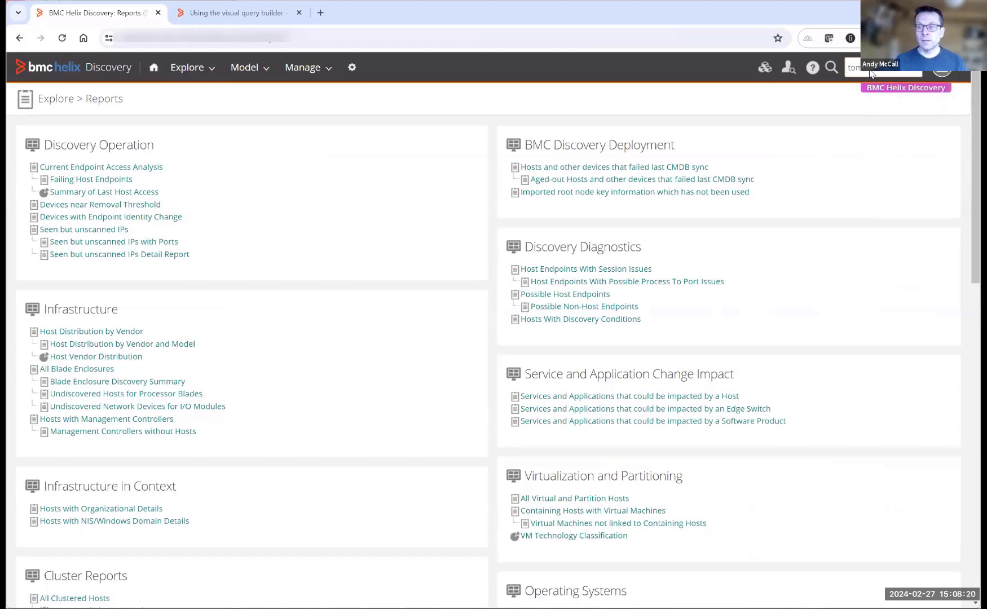
pyautogui.press('Return')
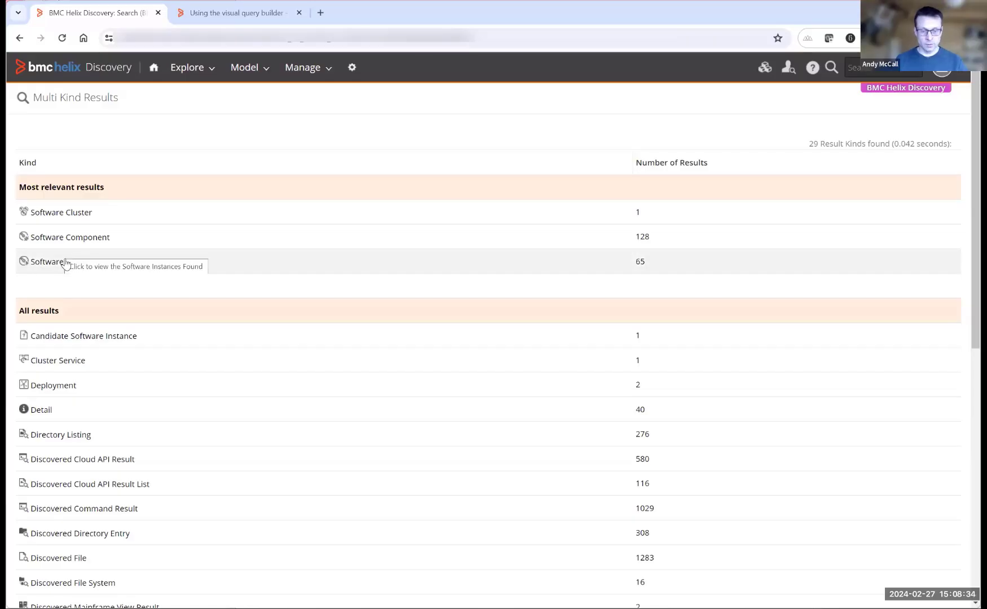
pyautogui.scroll(-3, 171, 424)
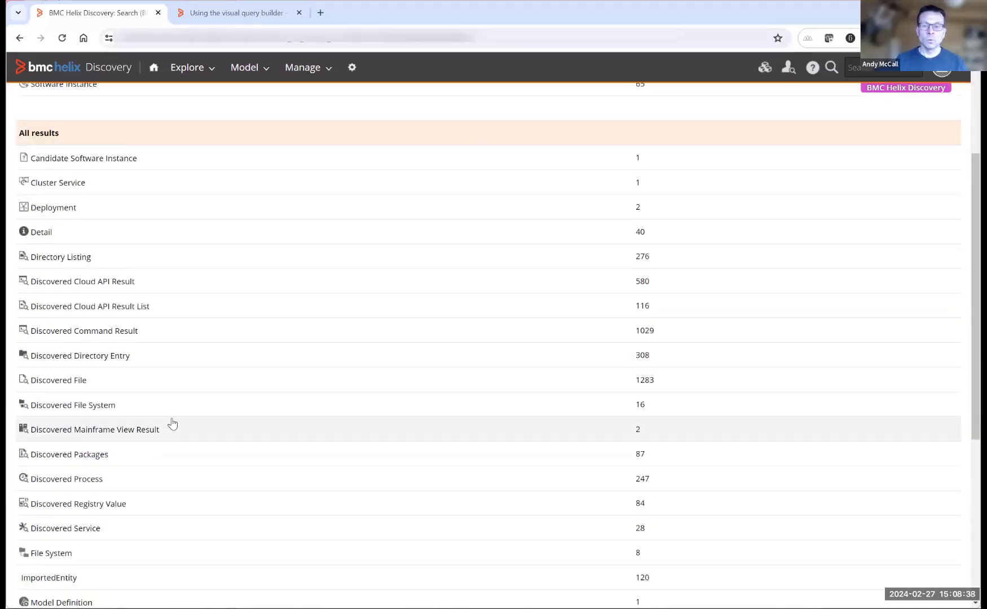
pyautogui.scroll(3, 163, 226)
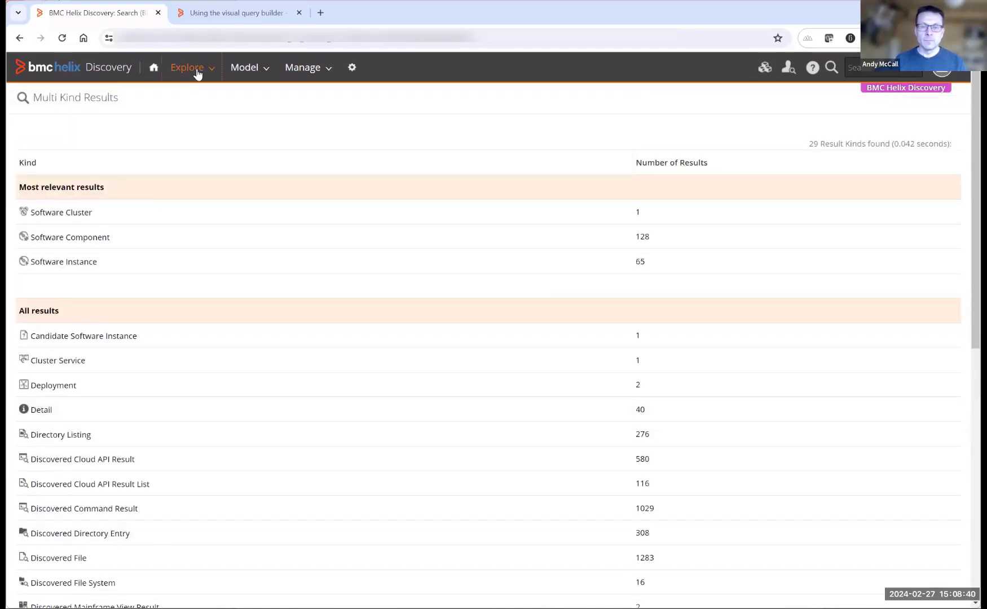
# Go to the Query page, look at the Generic Query editor and return to the Visual Query builder
pyautogui.click(197, 74)
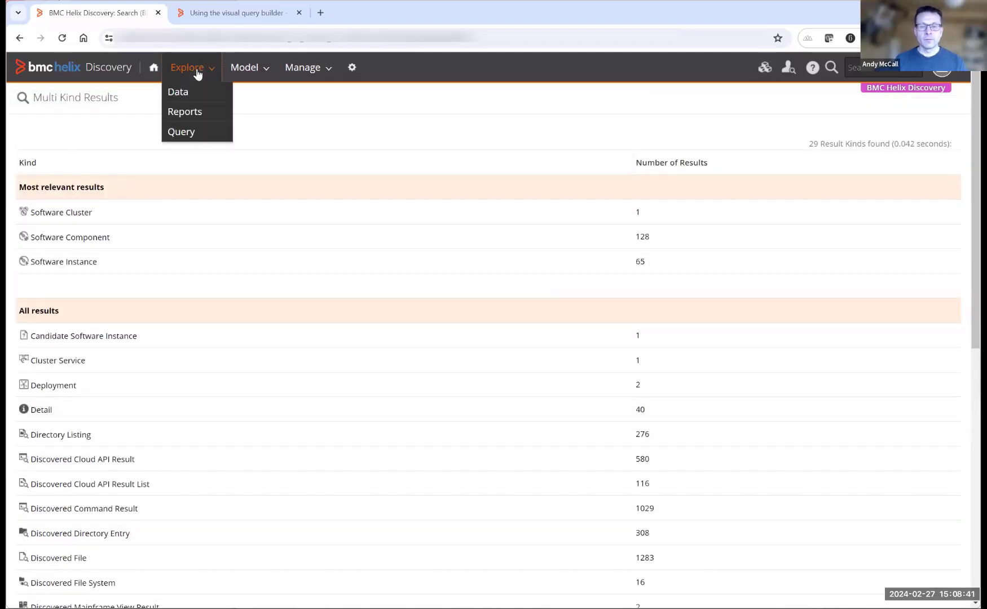
pyautogui.click(187, 129)
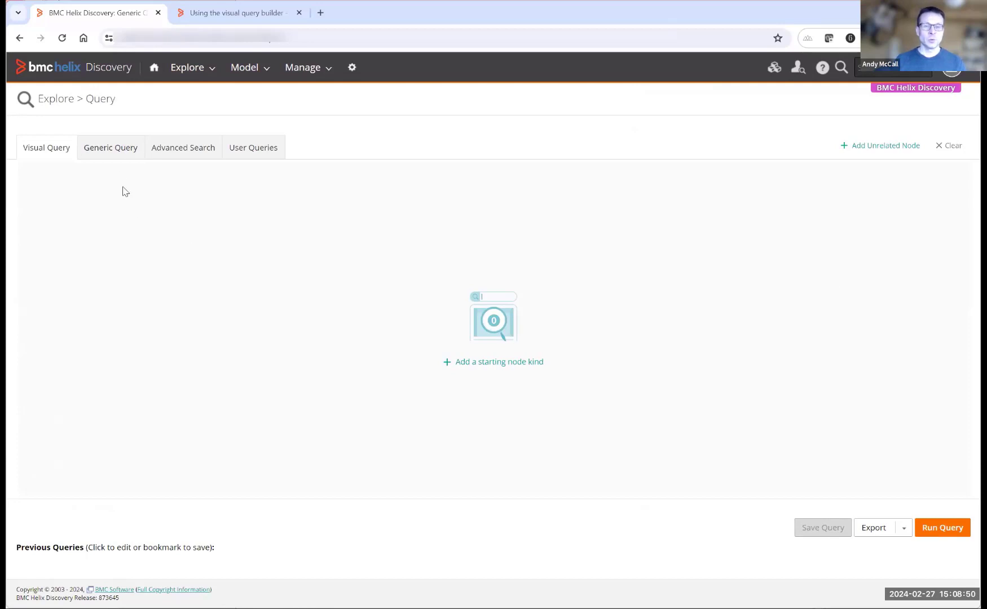
pyautogui.click(114, 159)
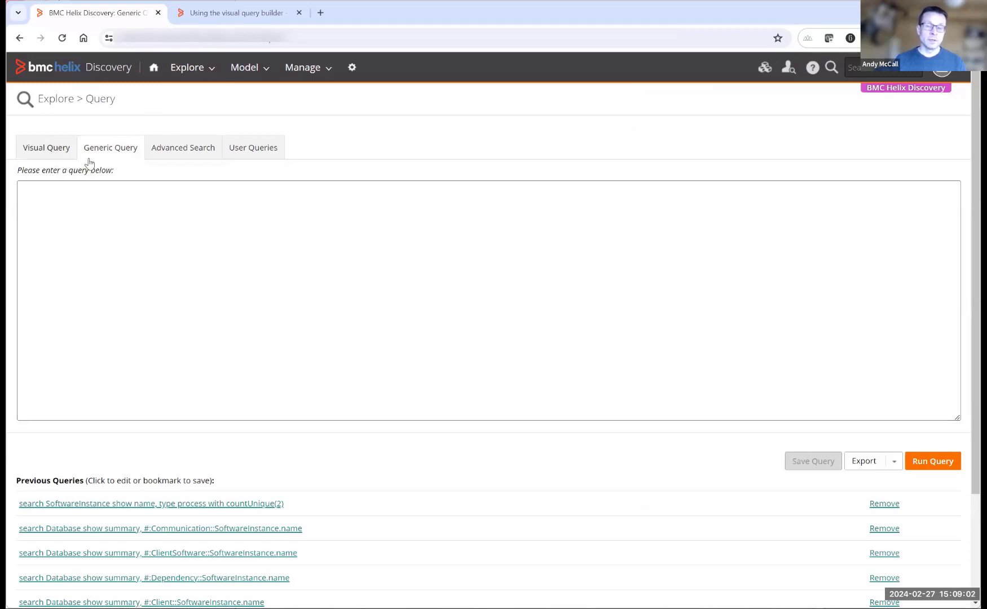
pyautogui.click(48, 161)
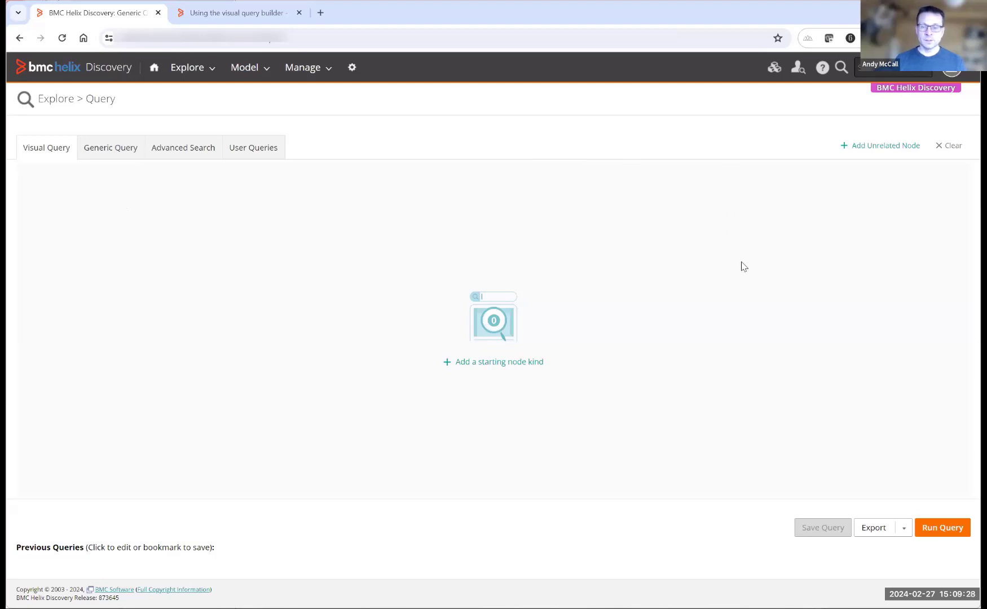
# Browse the available node kinds, add Host as the starting node of the visual query and run it
pyautogui.click(483, 366)
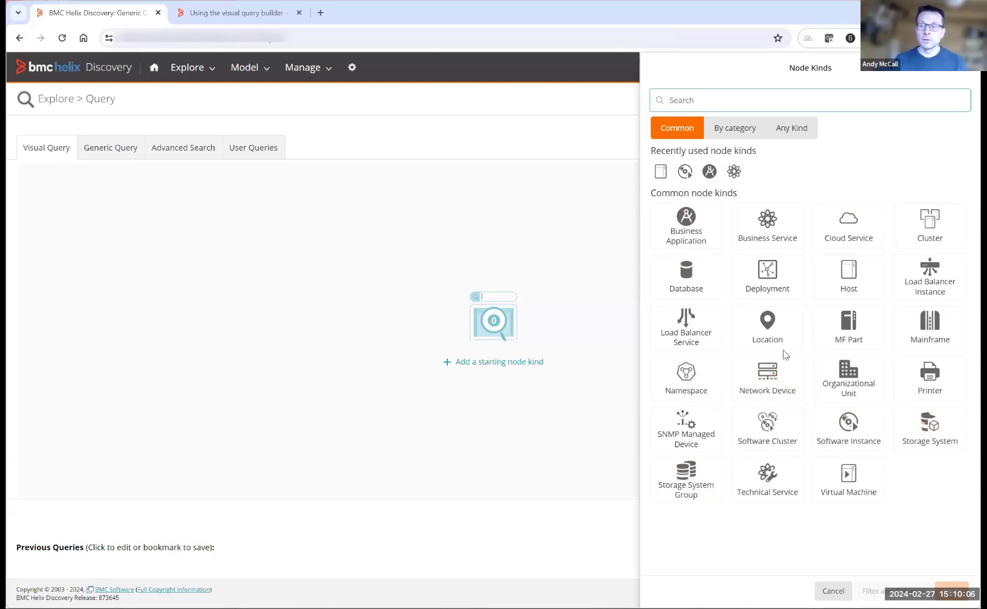
pyautogui.click(727, 133)
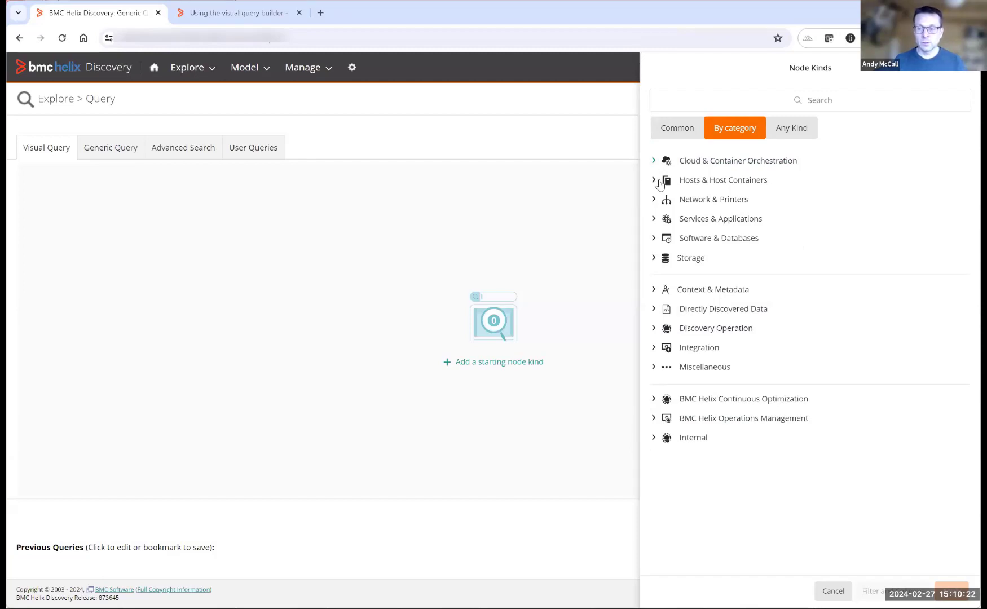
pyautogui.click(808, 137)
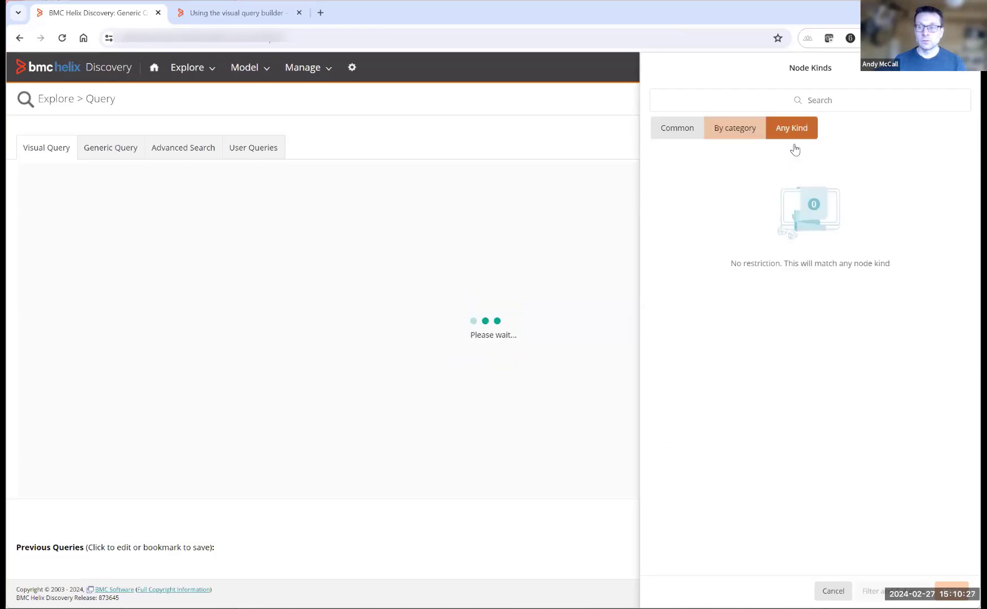
pyautogui.click(678, 140)
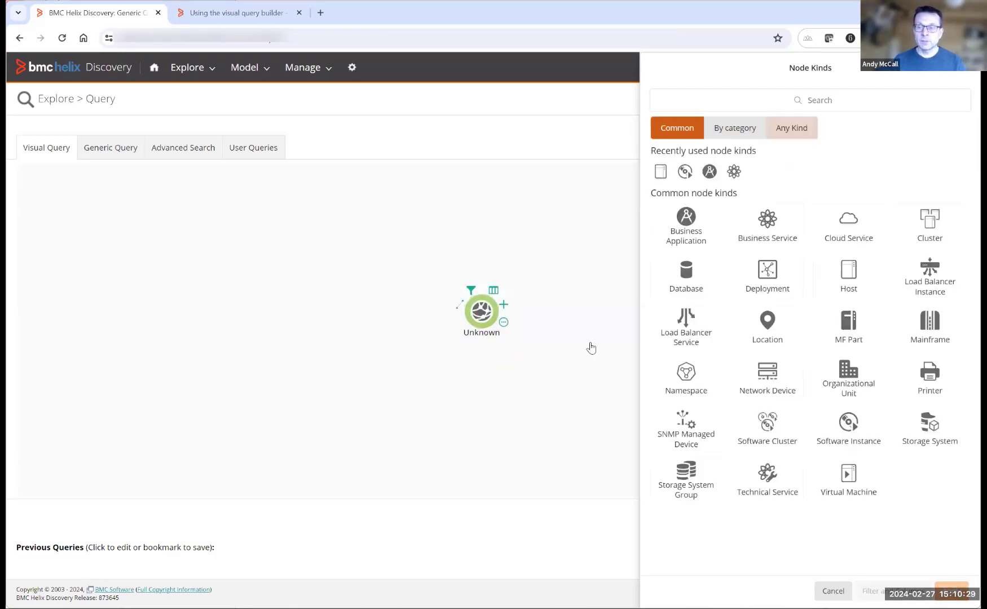
pyautogui.click(848, 275)
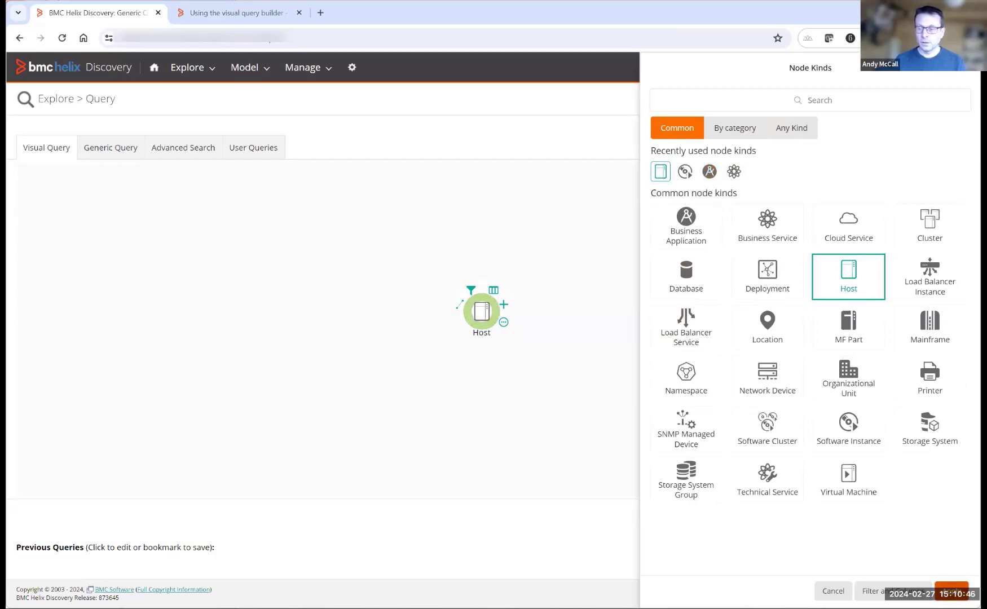
pyautogui.click(956, 587)
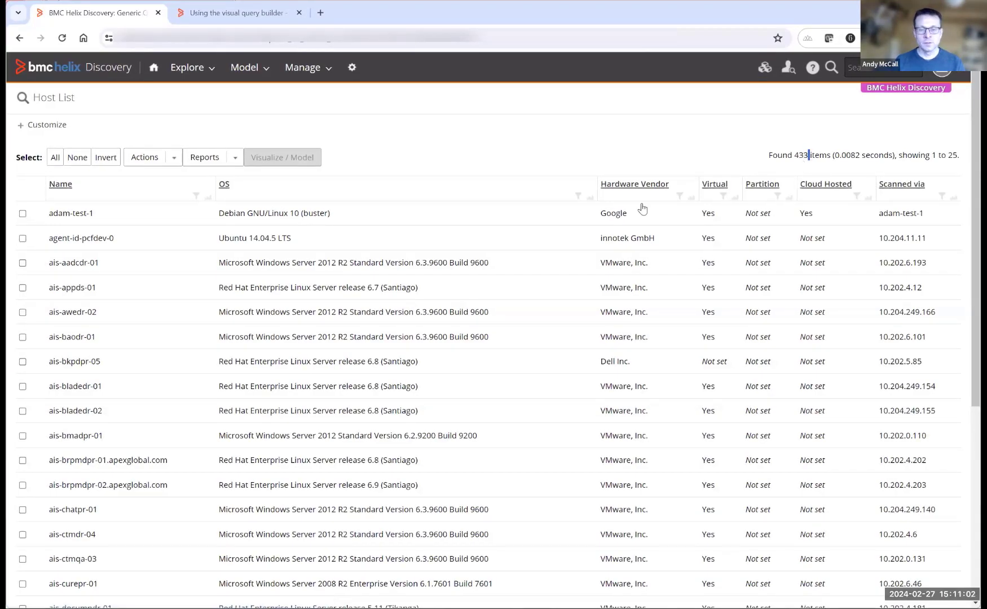
# Back in the visual query, filter the Host node to OS Type is Windows and run the query
pyautogui.click(22, 43)
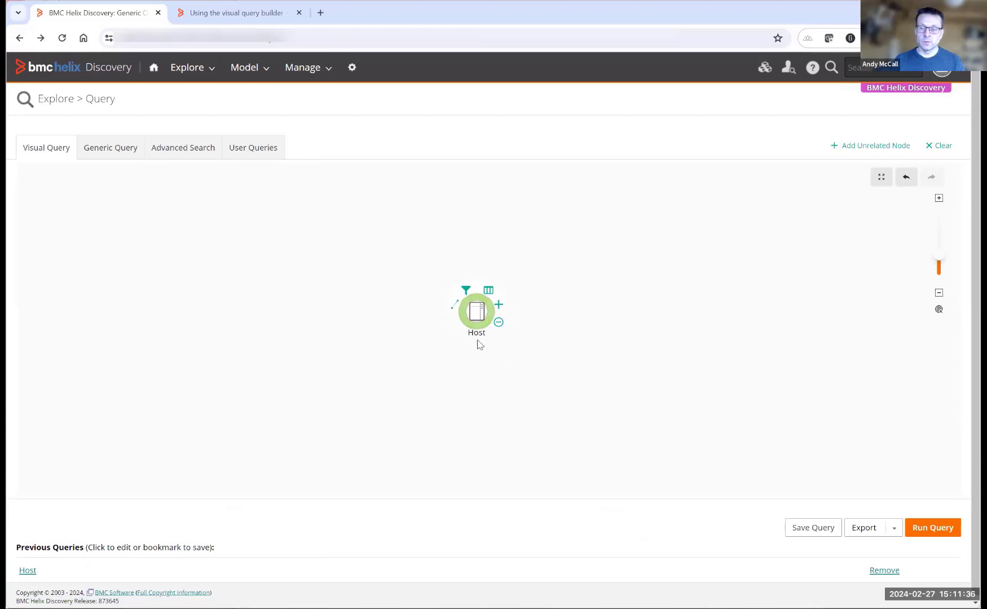
pyautogui.click(466, 287)
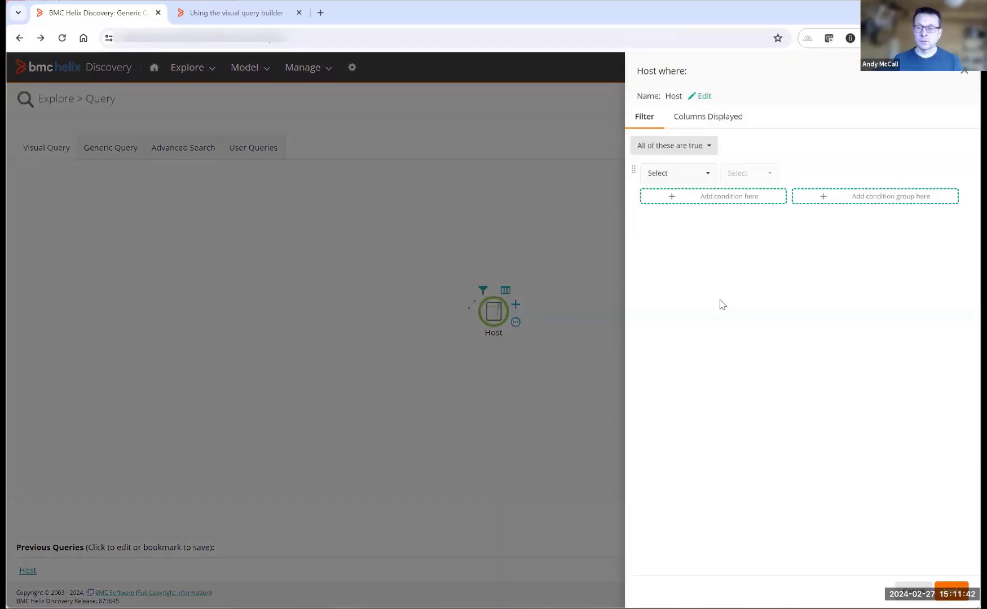
pyautogui.click(709, 177)
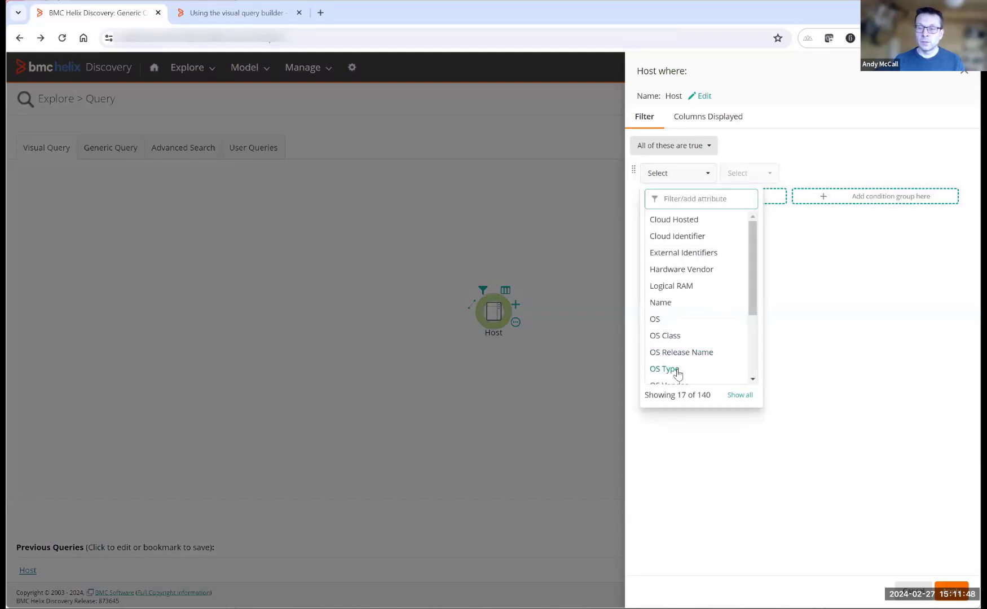
pyautogui.click(682, 369)
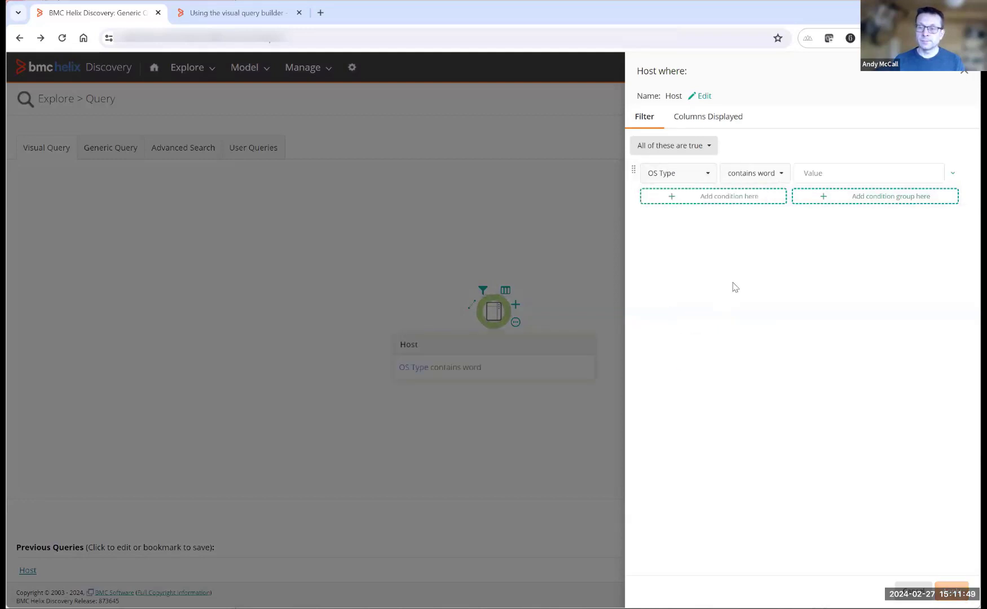
pyautogui.click(780, 179)
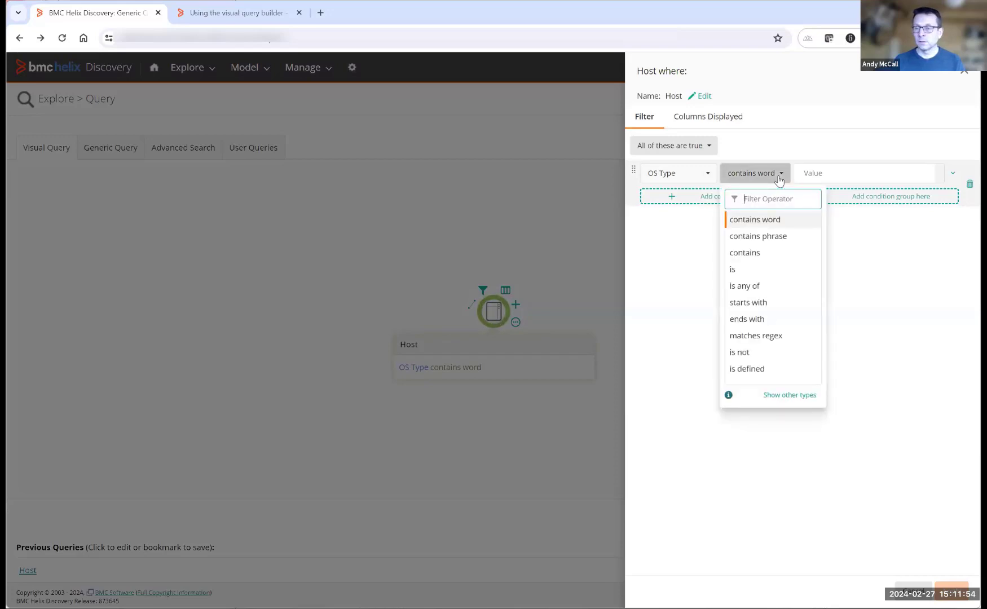
pyautogui.click(733, 269)
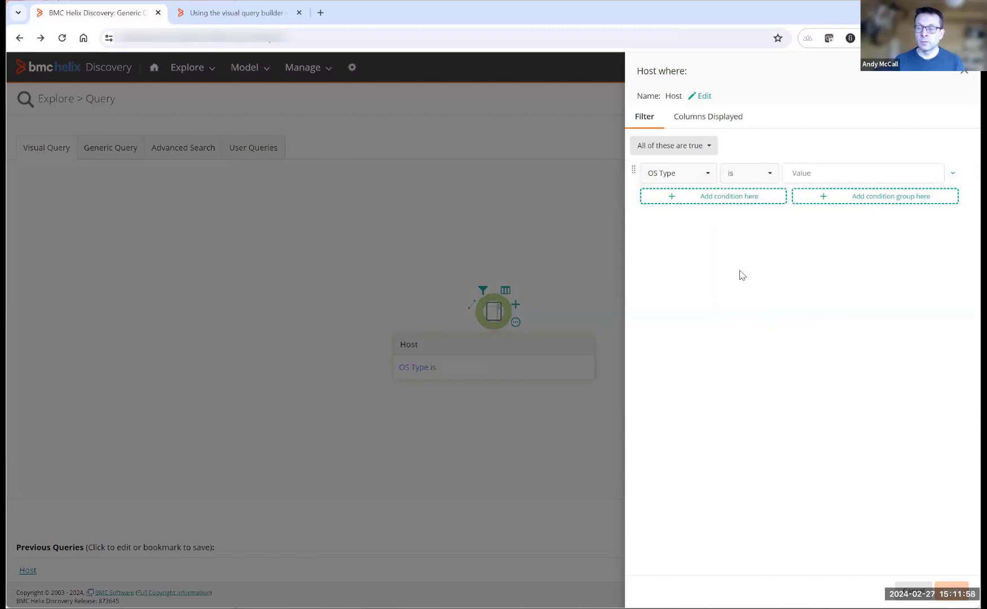
pyautogui.click(952, 172)
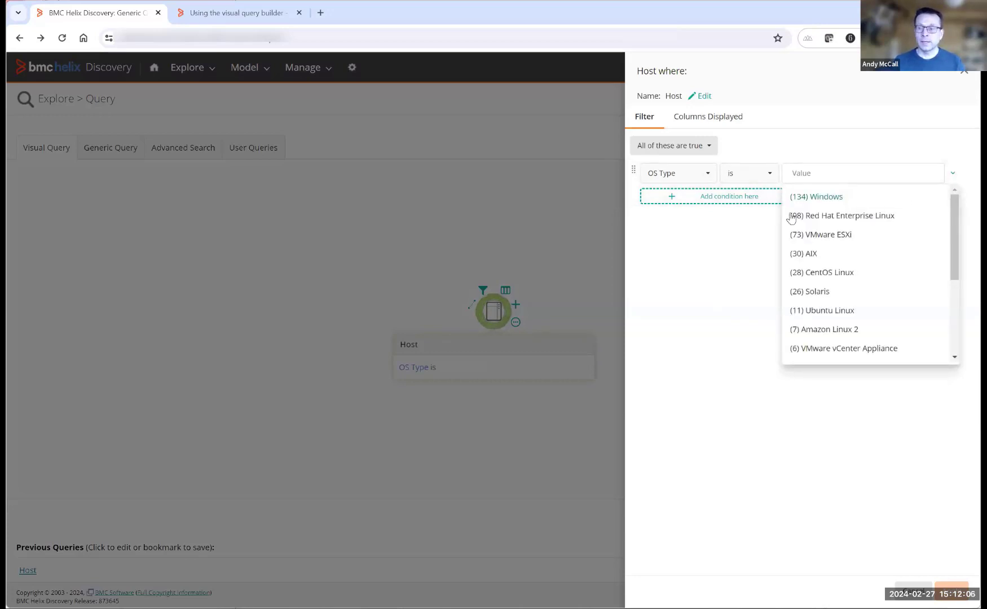
pyautogui.click(827, 199)
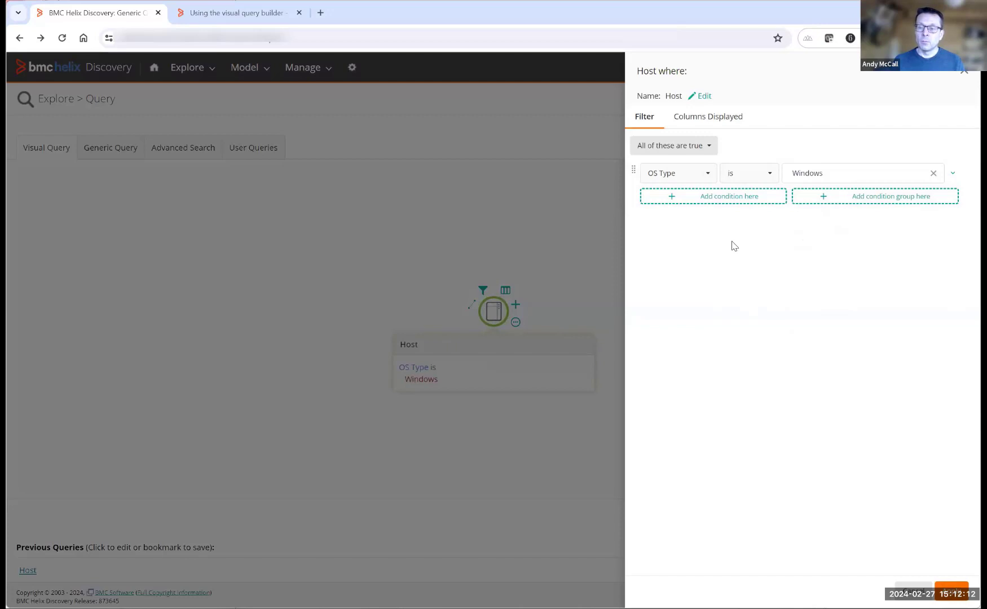
pyautogui.click(710, 148)
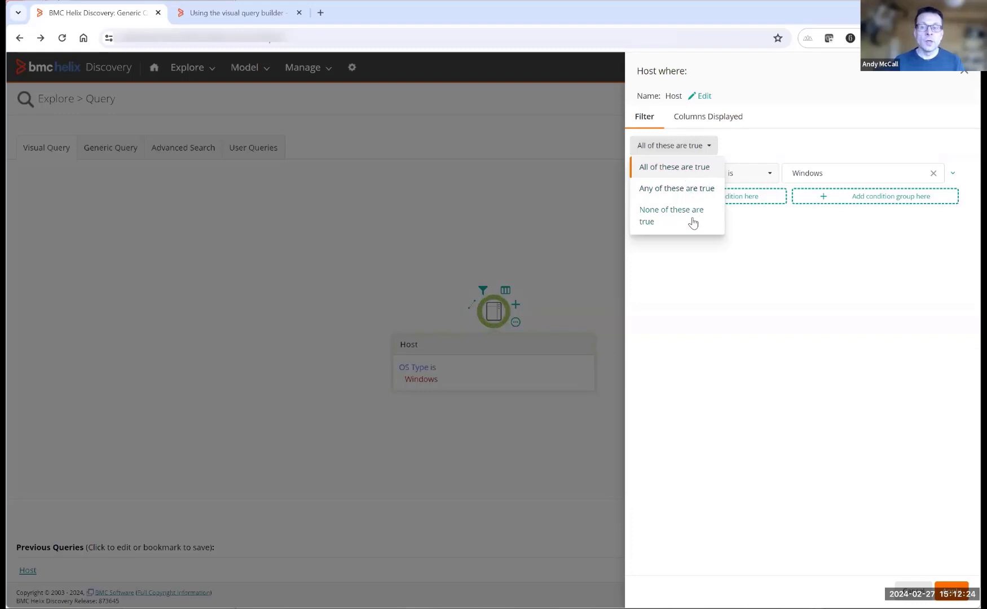
pyautogui.click(766, 307)
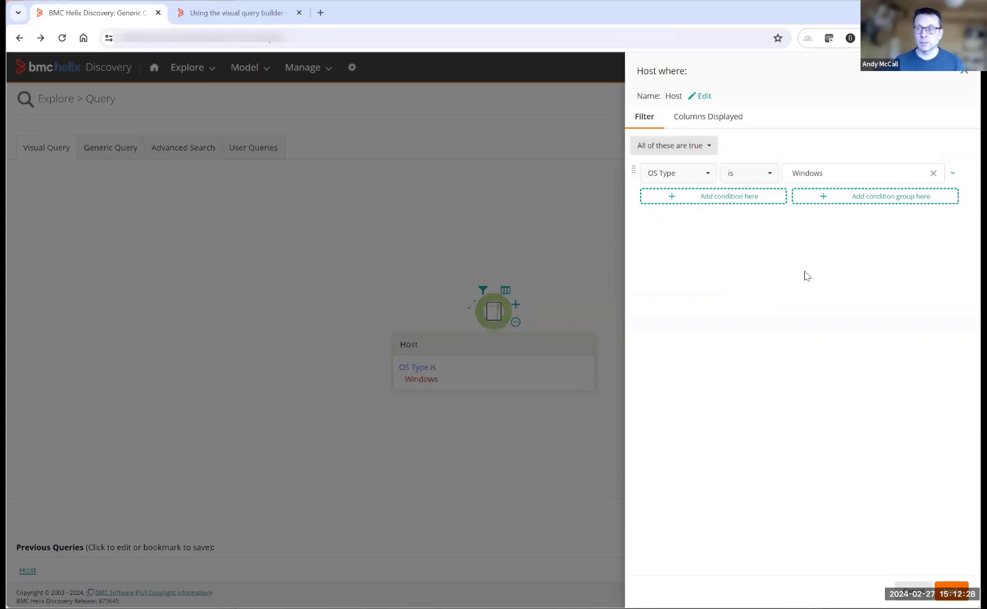
pyautogui.click(953, 589)
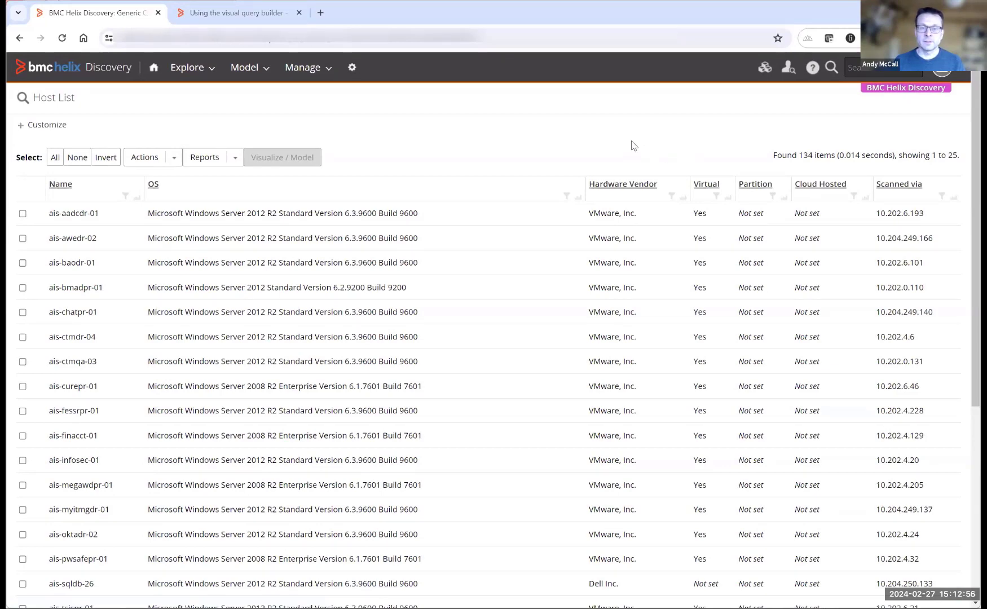
# Back in the visual query, add a second Host filter condition requiring Logical RAM less than 1024 and apply it
pyautogui.hotkey('alt', 'Left')
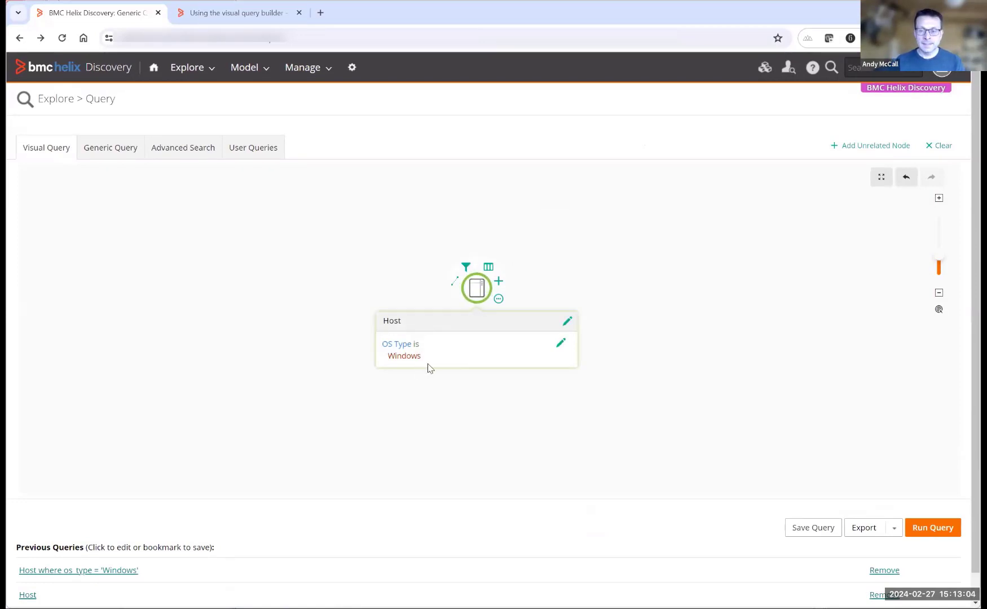
pyautogui.click(561, 344)
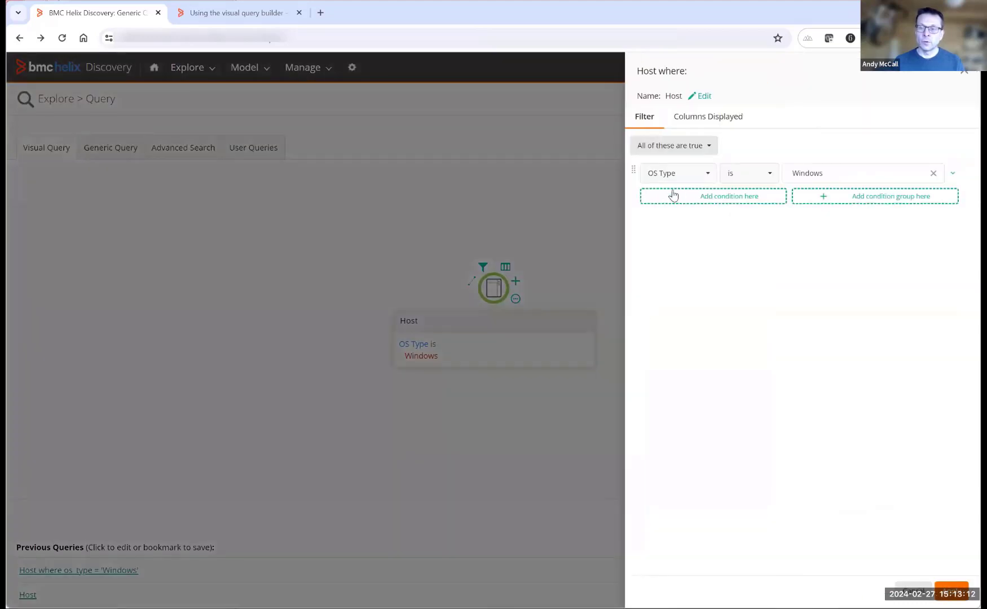
pyautogui.click(738, 198)
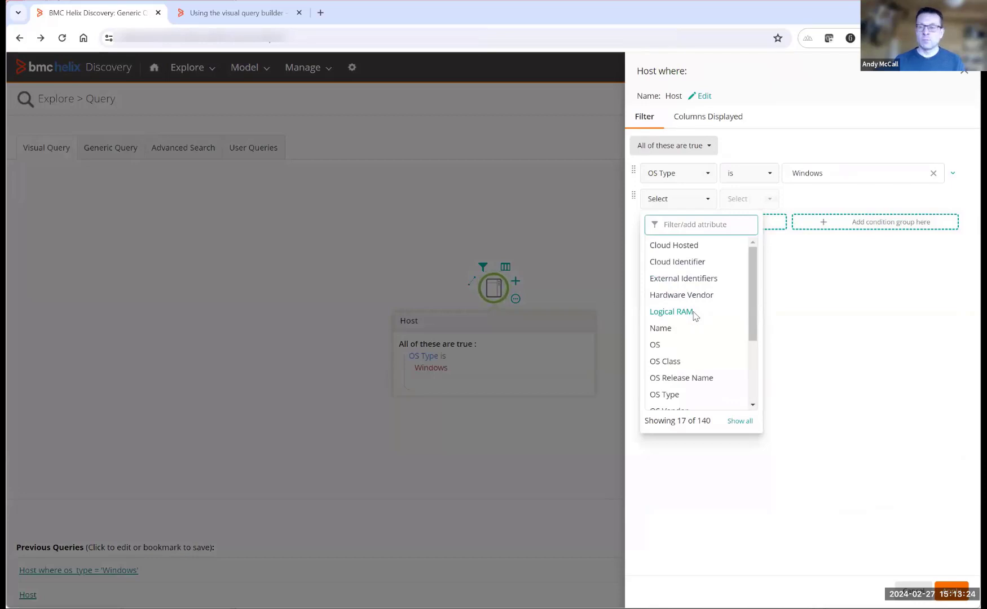
pyautogui.click(694, 314)
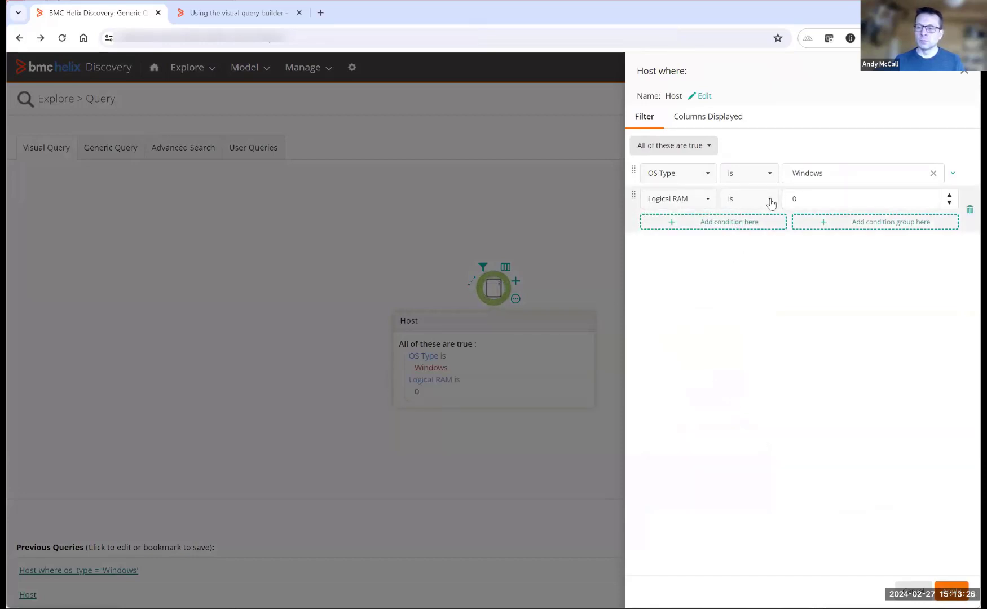
pyautogui.click(770, 201)
pyautogui.click(766, 314)
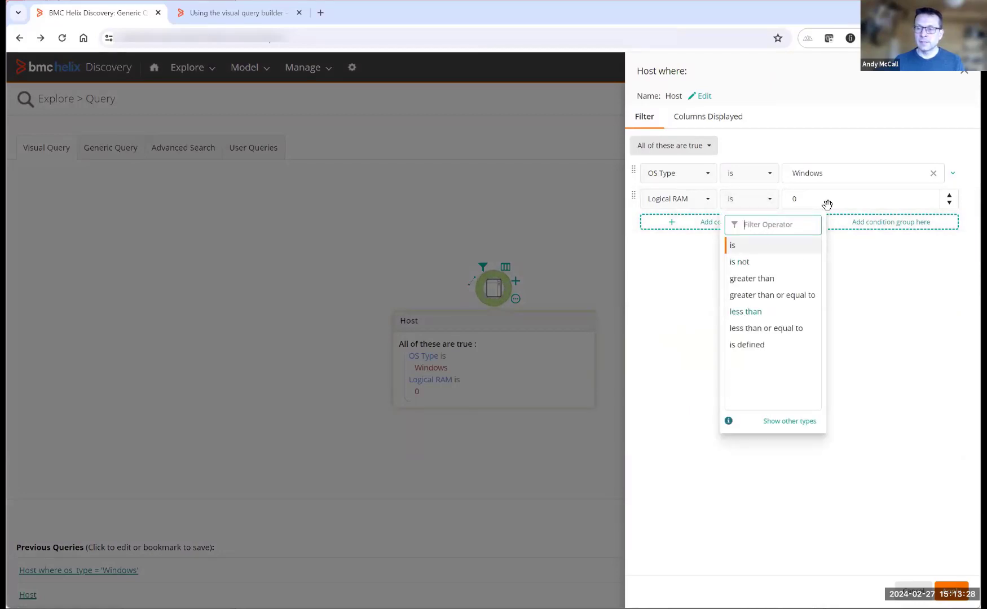
pyautogui.click(814, 200)
pyautogui.press('BackSpace')
pyautogui.write('1024')
pyautogui.click(931, 485)
pyautogui.click(952, 590)
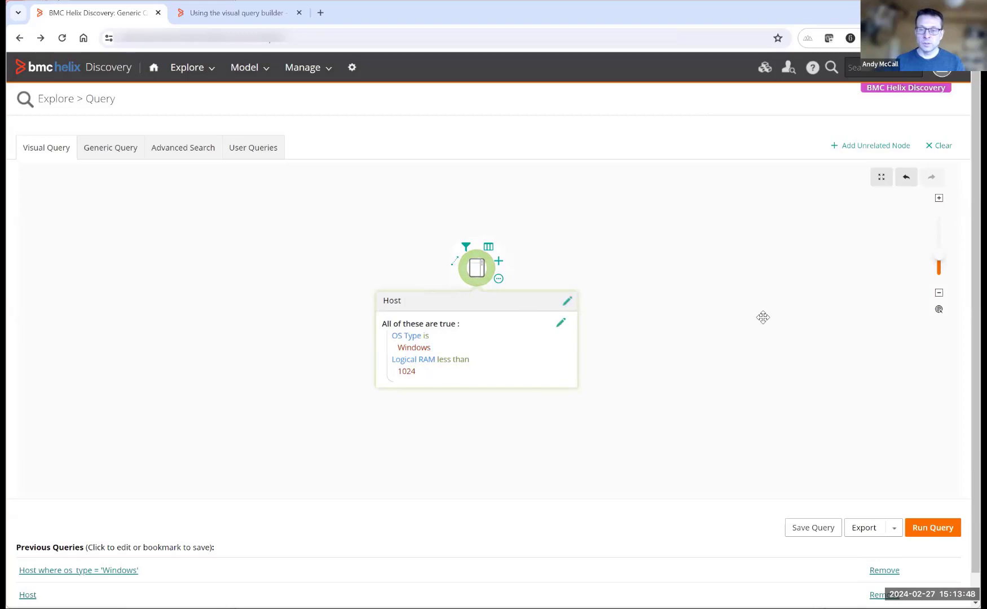
# Run the query for Windows hosts with Logical RAM less than 1024 and return to the visual query
pyautogui.click(931, 531)
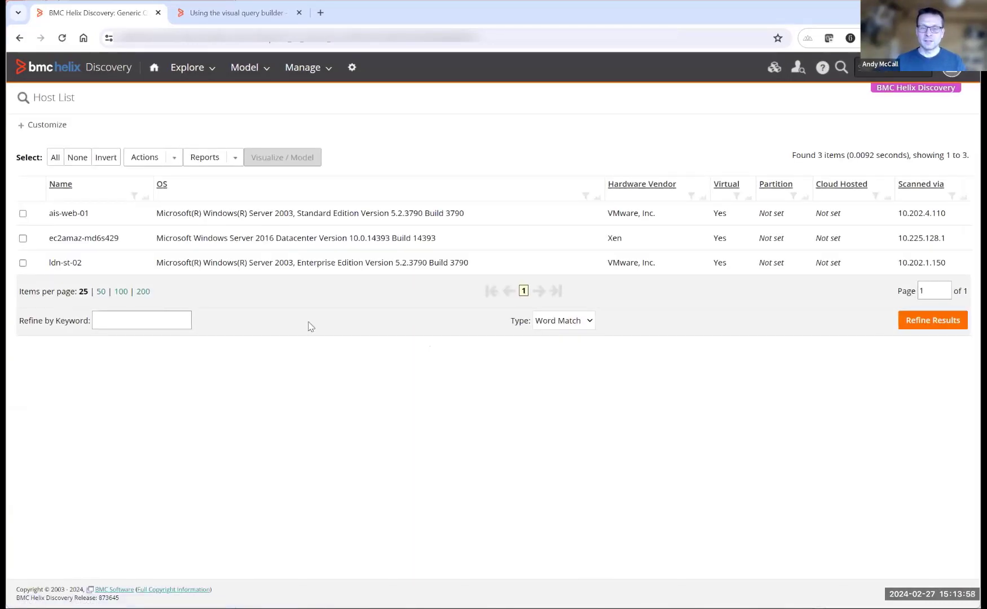
pyautogui.click(20, 39)
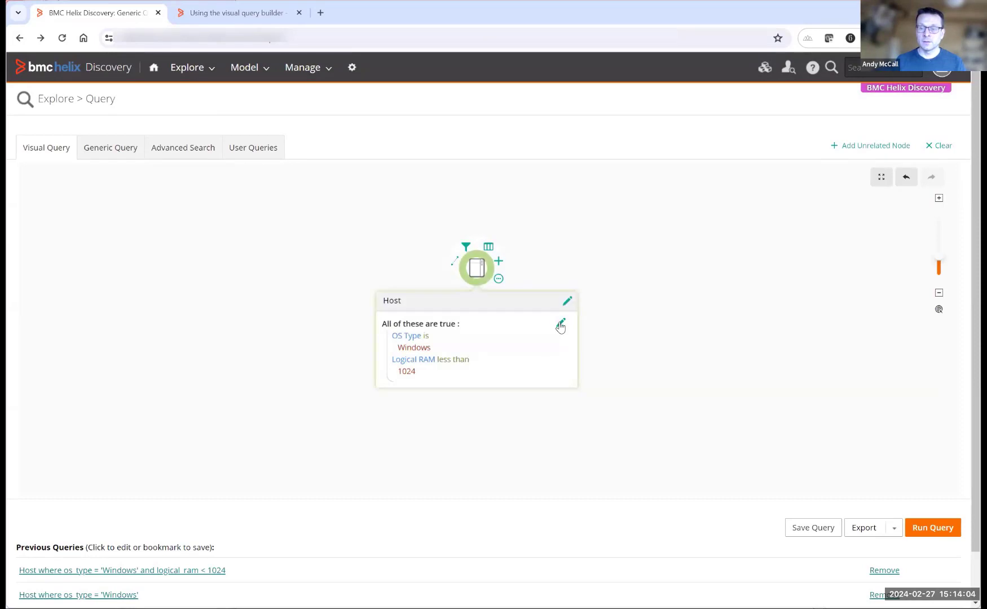
# Change the Host filter's Logical RAM condition to greater than 1024, apply it and run the query
pyautogui.click(561, 323)
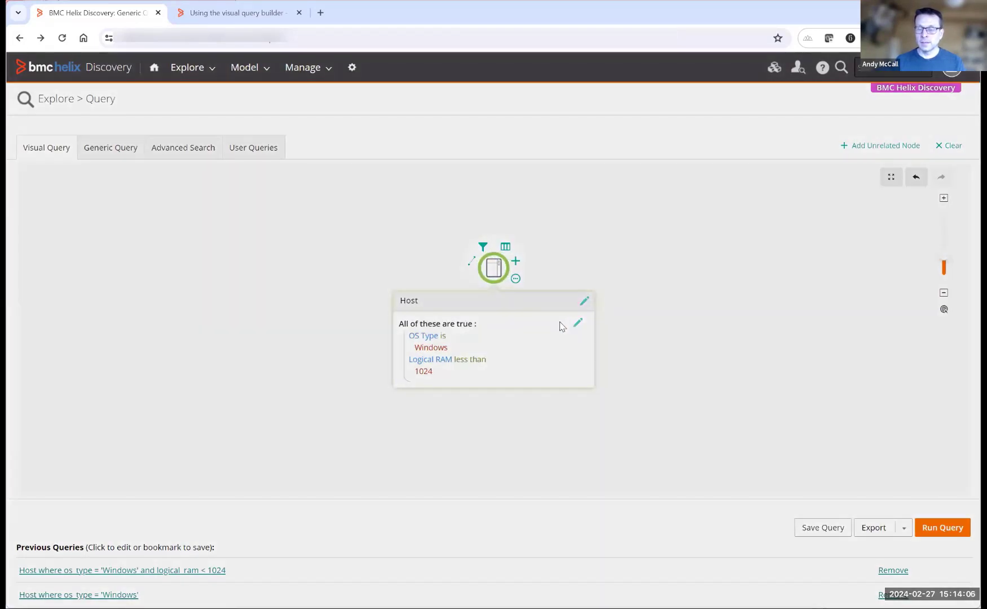
pyautogui.click(762, 201)
pyautogui.click(771, 284)
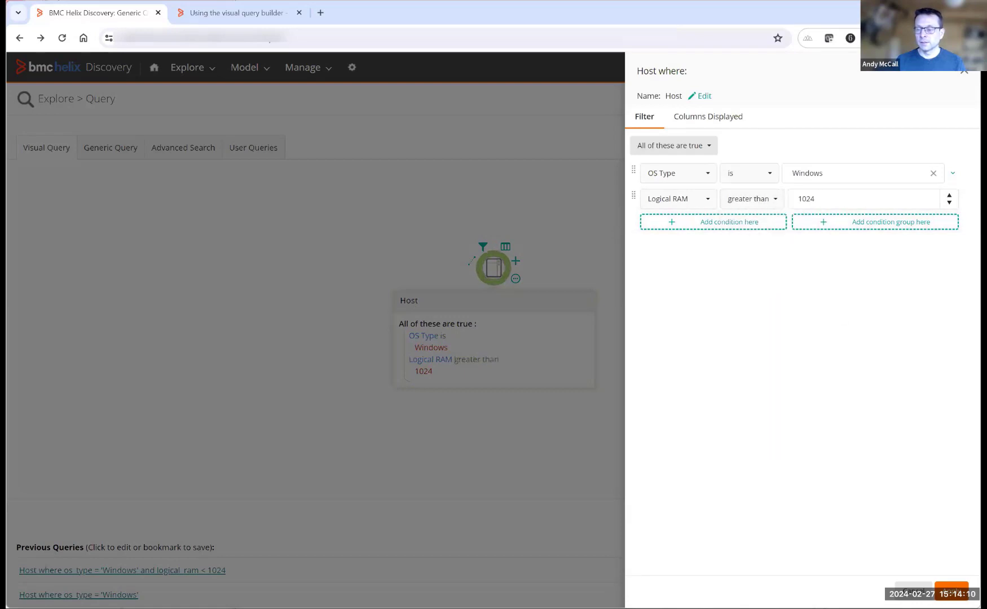
pyautogui.click(951, 591)
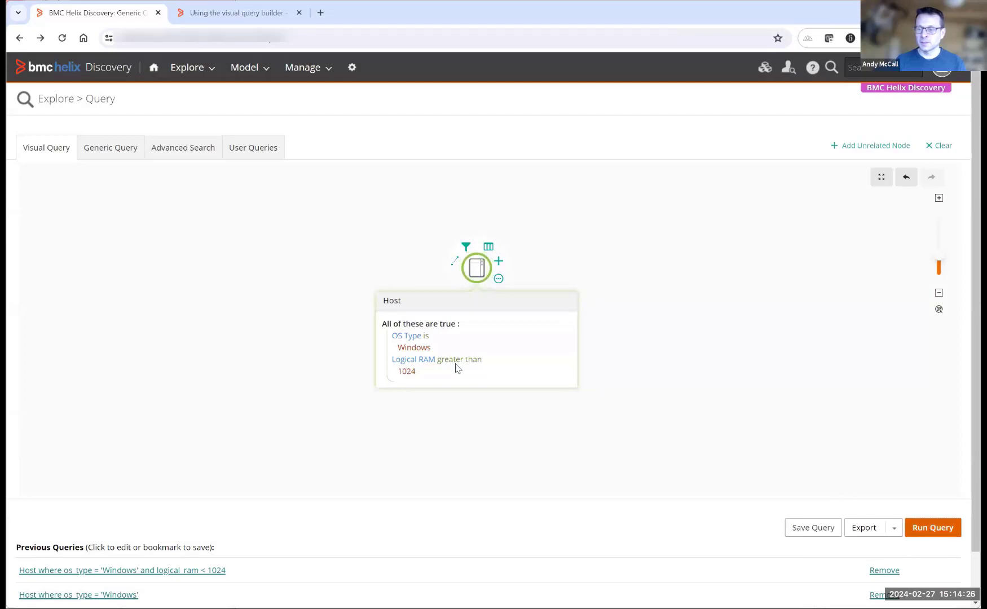
pyautogui.click(940, 530)
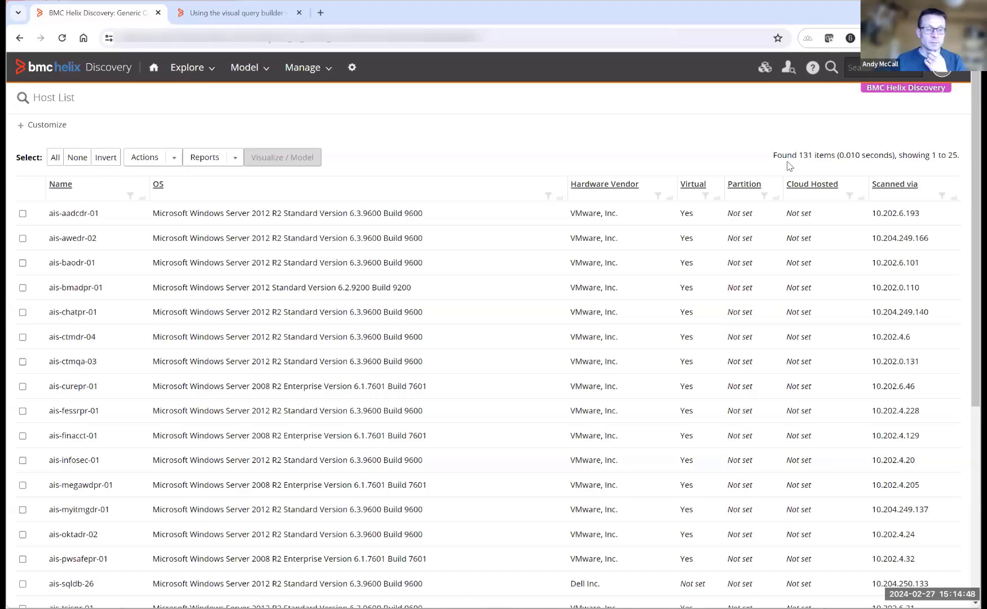
# Back in the visual query, add a Software Instance node related to the Host node
pyautogui.click(14, 40)
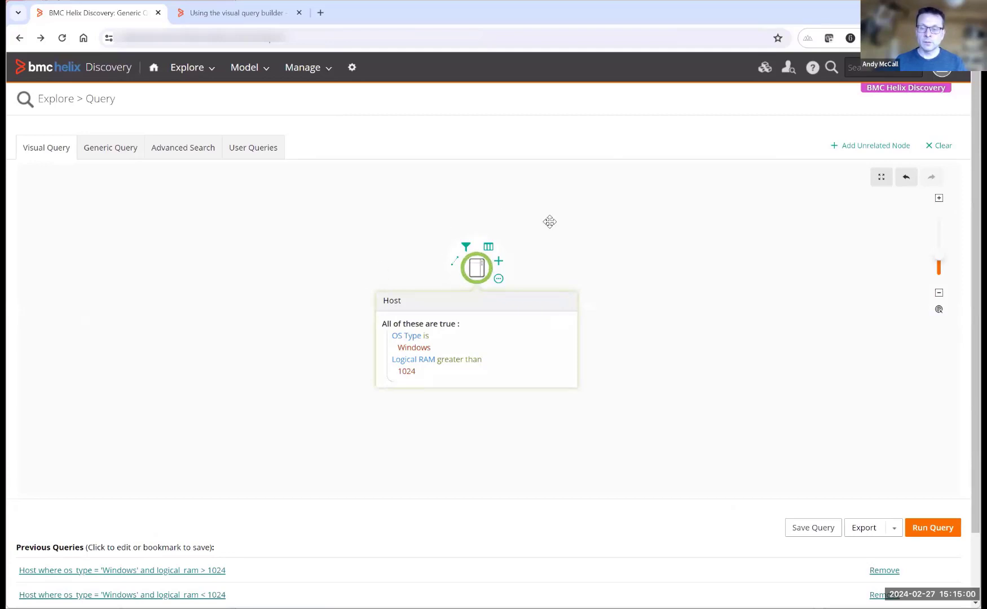
pyautogui.click(502, 262)
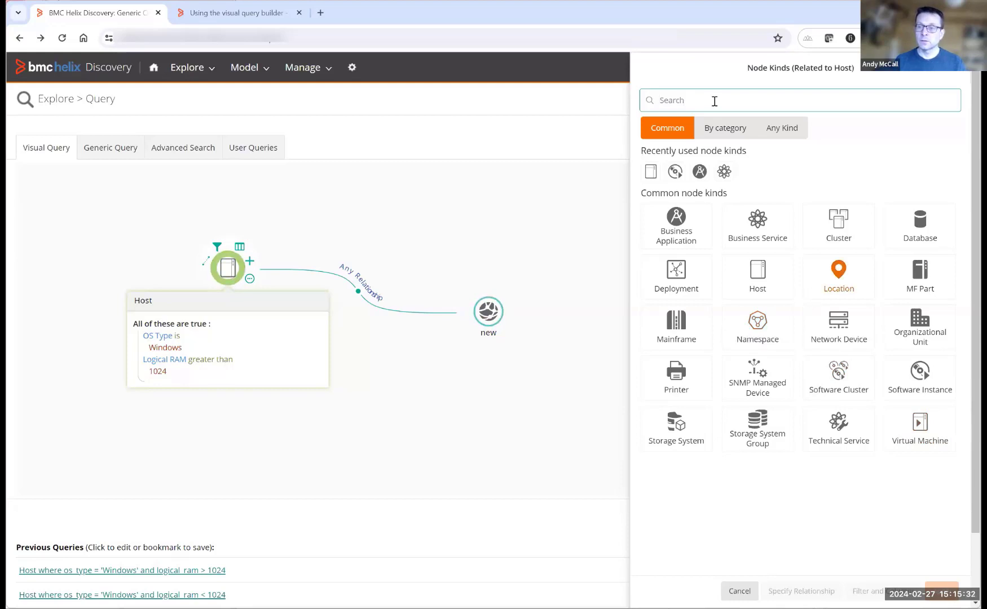
pyautogui.write('Software')
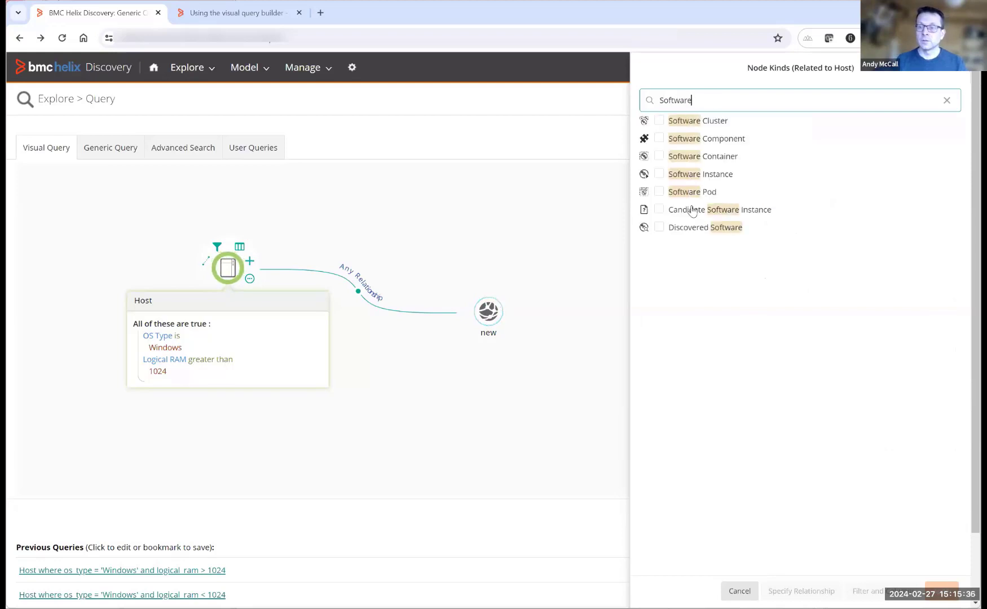
pyautogui.click(687, 176)
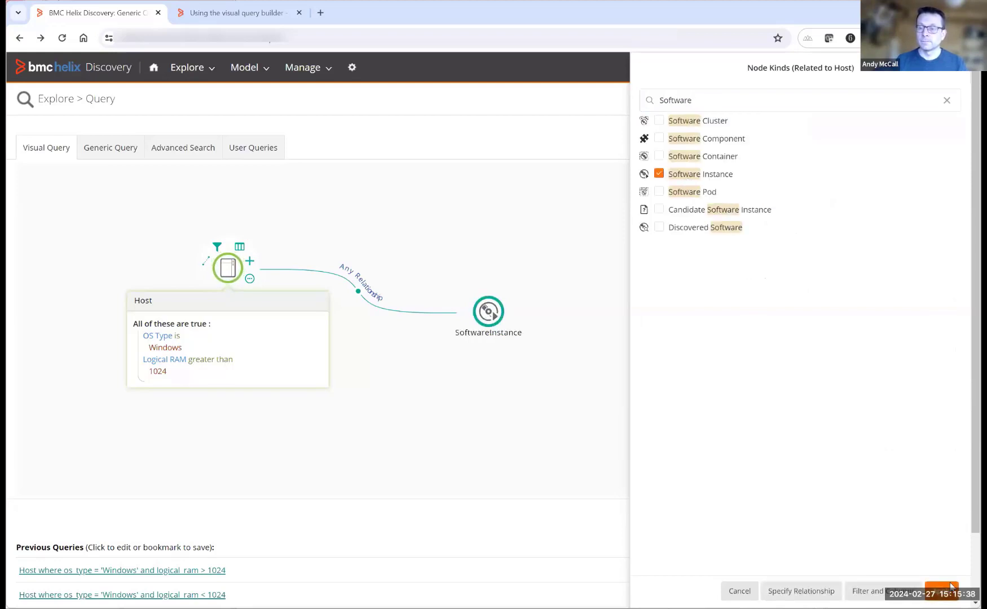
pyautogui.click(612, 441)
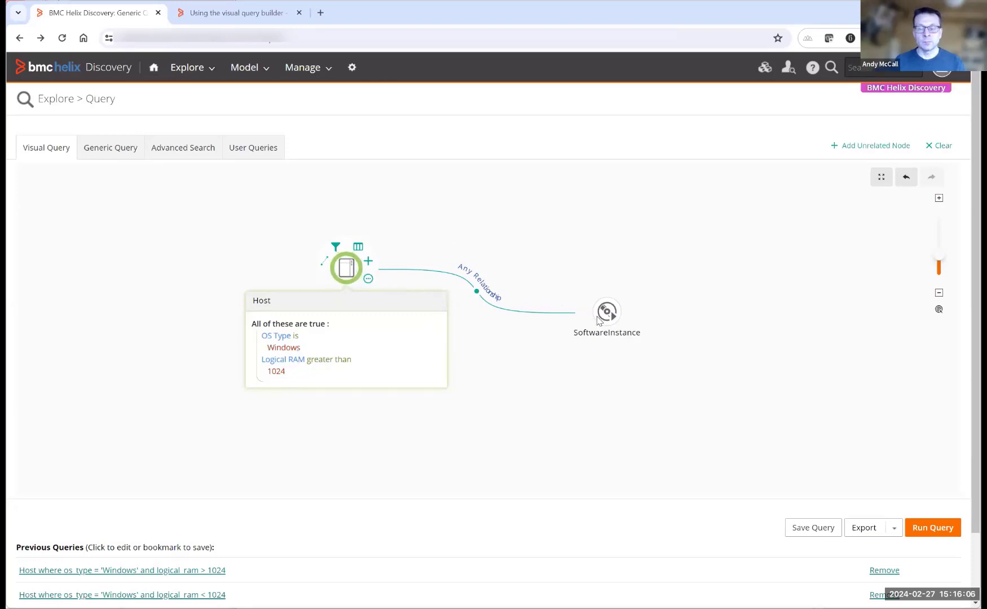
# Set the relationship between the Host and SoftwareInstance nodes to Software Instances running on this Host
pyautogui.click(477, 292)
pyautogui.click(498, 308)
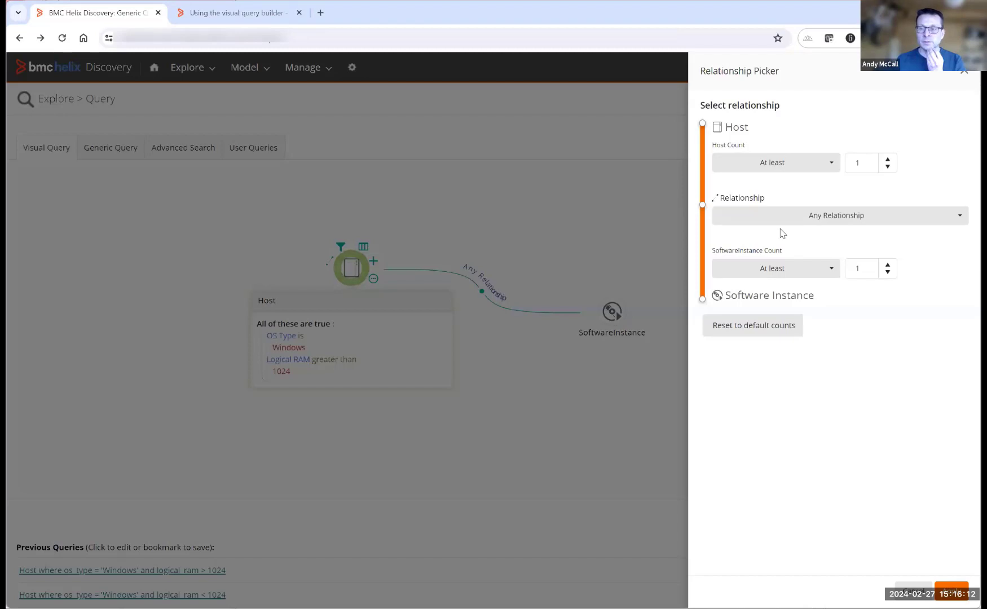
pyautogui.click(829, 224)
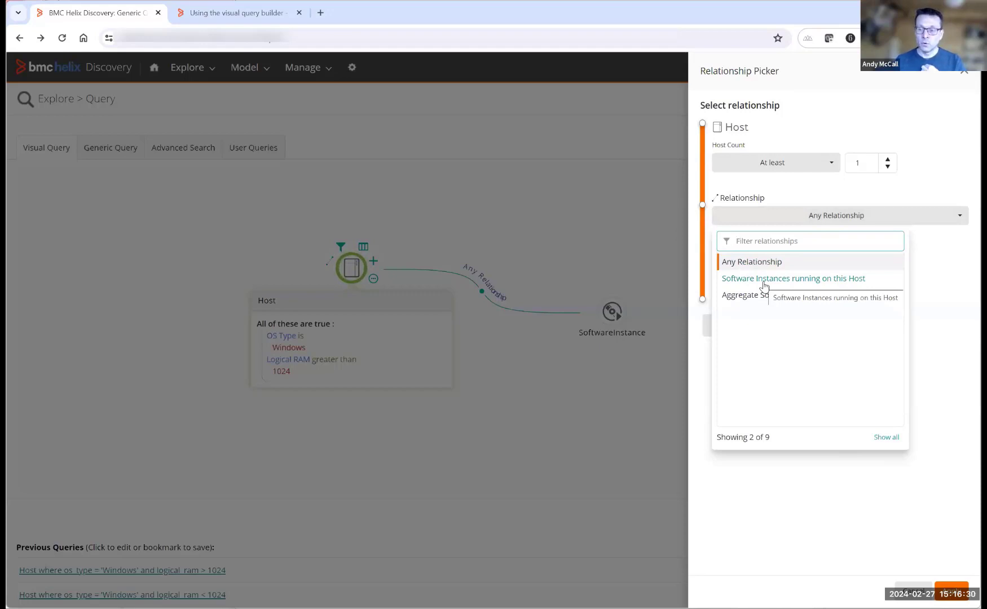
pyautogui.moveTo(714, 439); pyautogui.dragTo(877, 441)
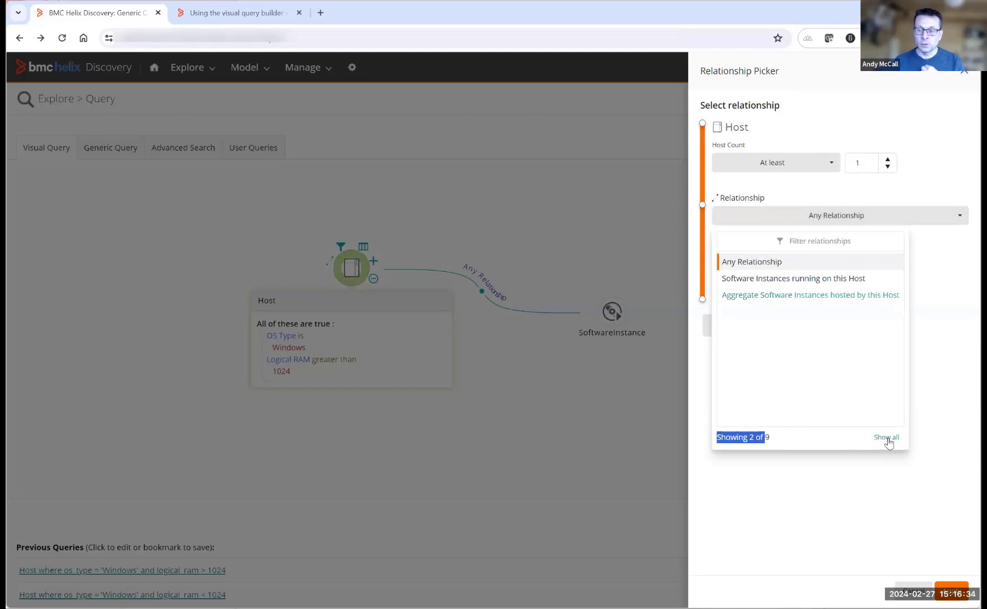
pyautogui.click(887, 440)
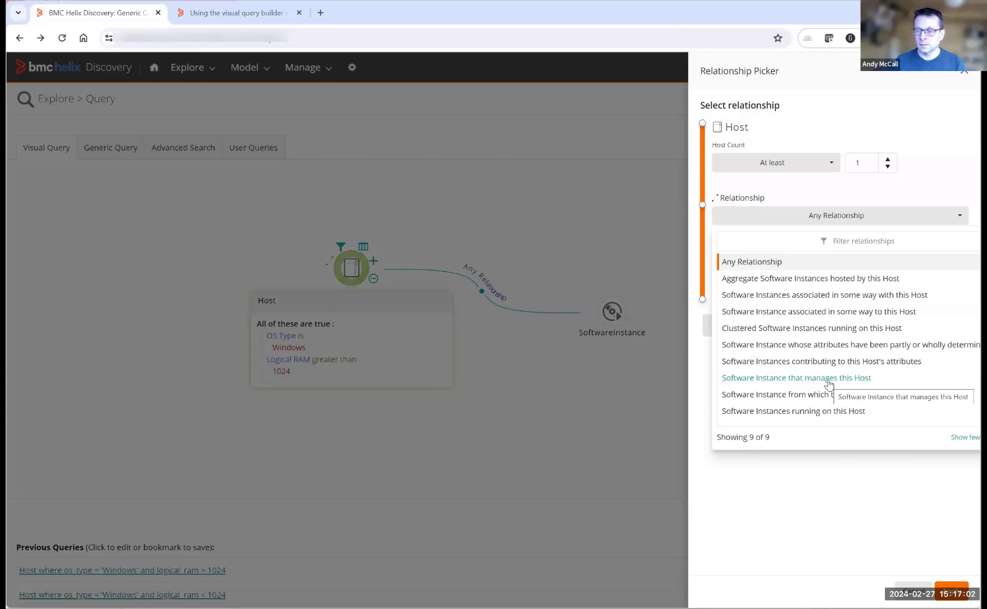
pyautogui.click(964, 438)
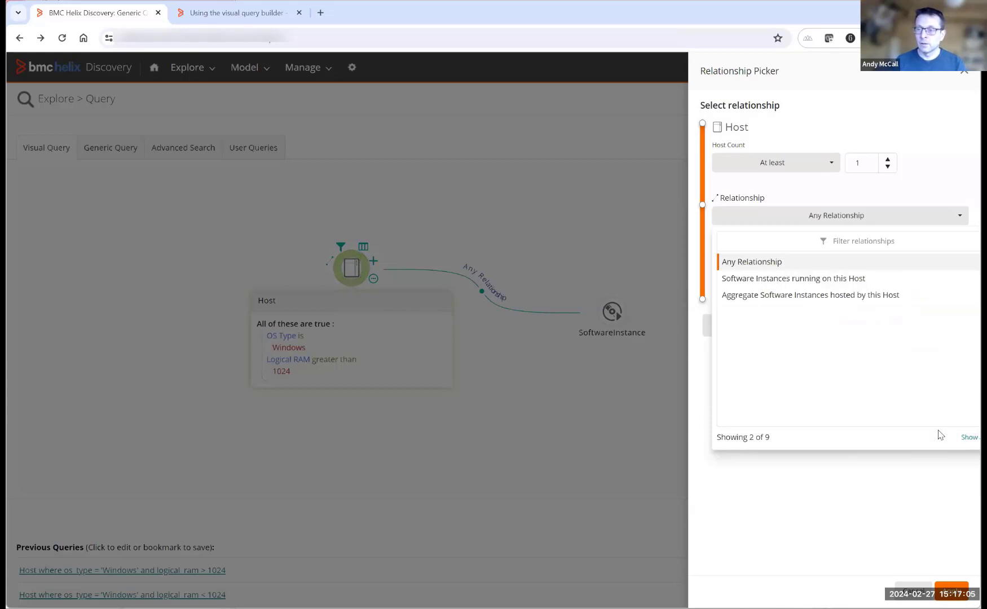
pyautogui.click(784, 285)
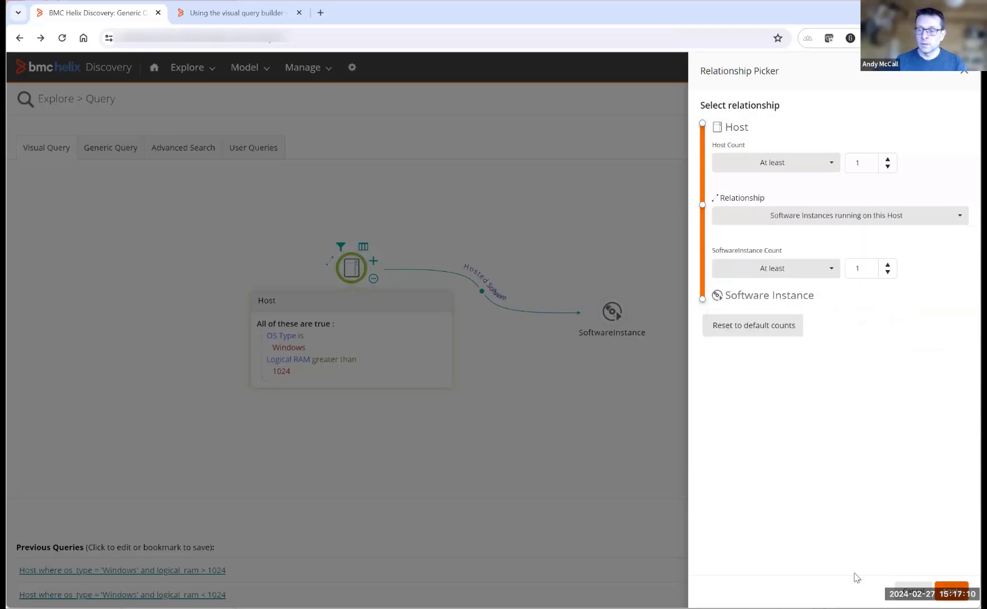
pyautogui.click(636, 537)
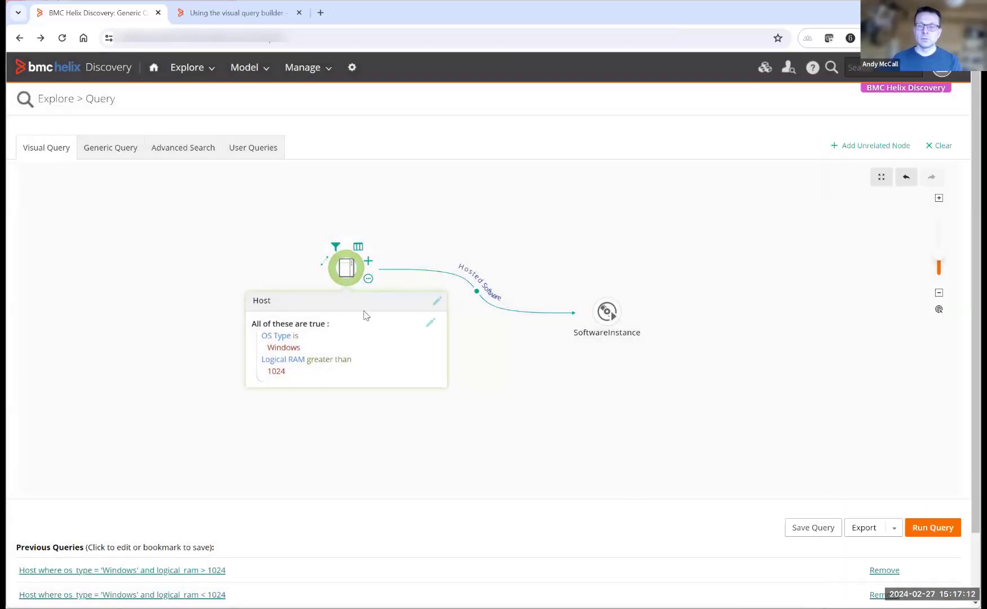
# Filter the SoftwareInstance node to Type contains word tomcat, apply it and run the query
pyautogui.moveTo(608, 326)
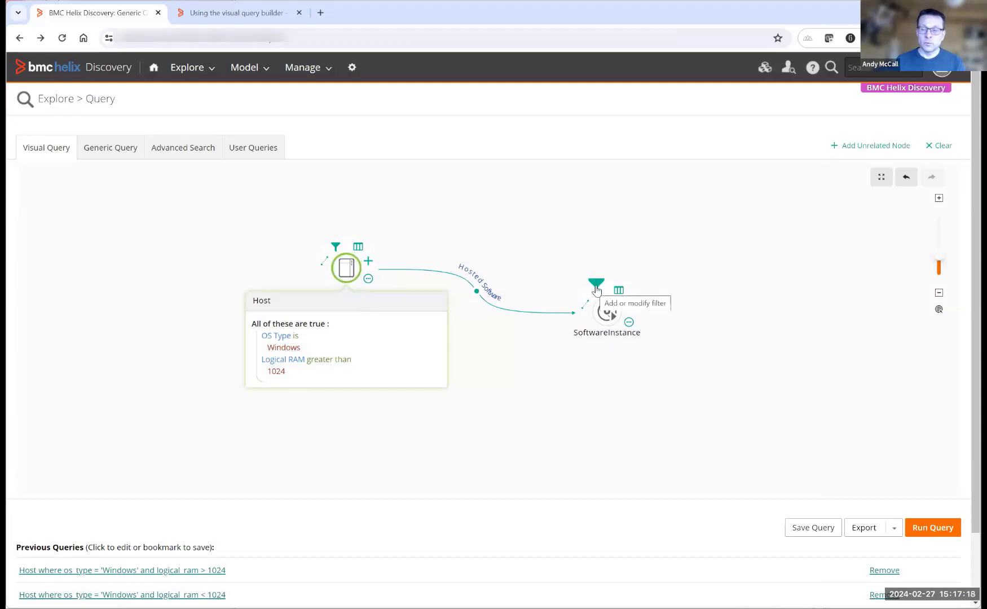
pyautogui.click(597, 286)
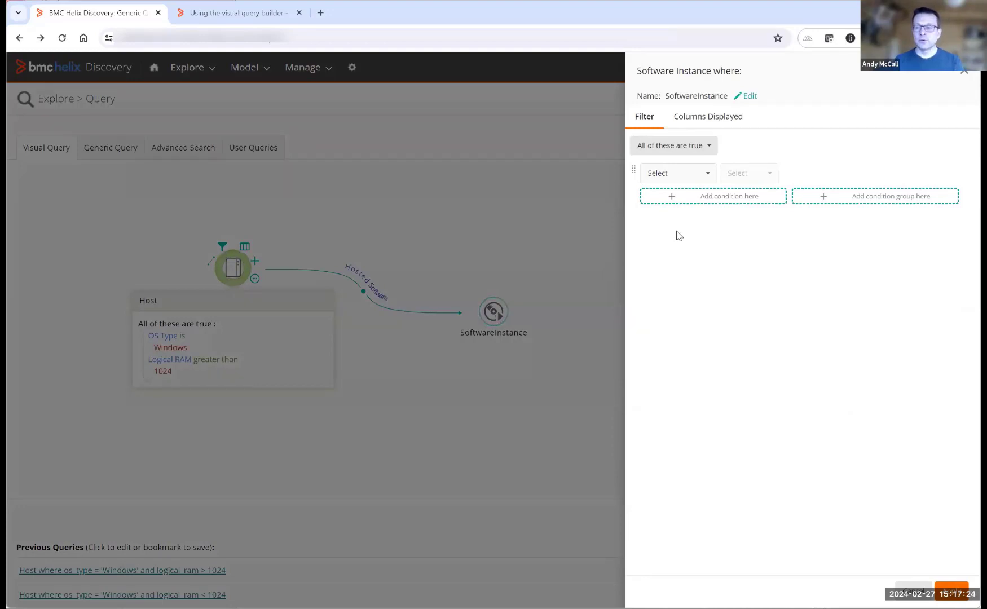
pyautogui.click(691, 175)
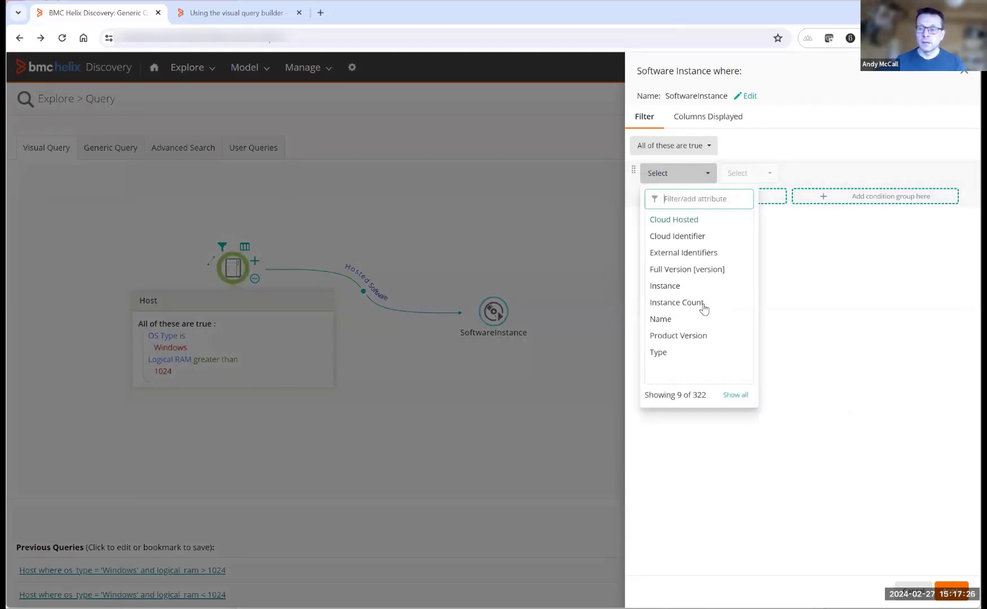
pyautogui.click(683, 352)
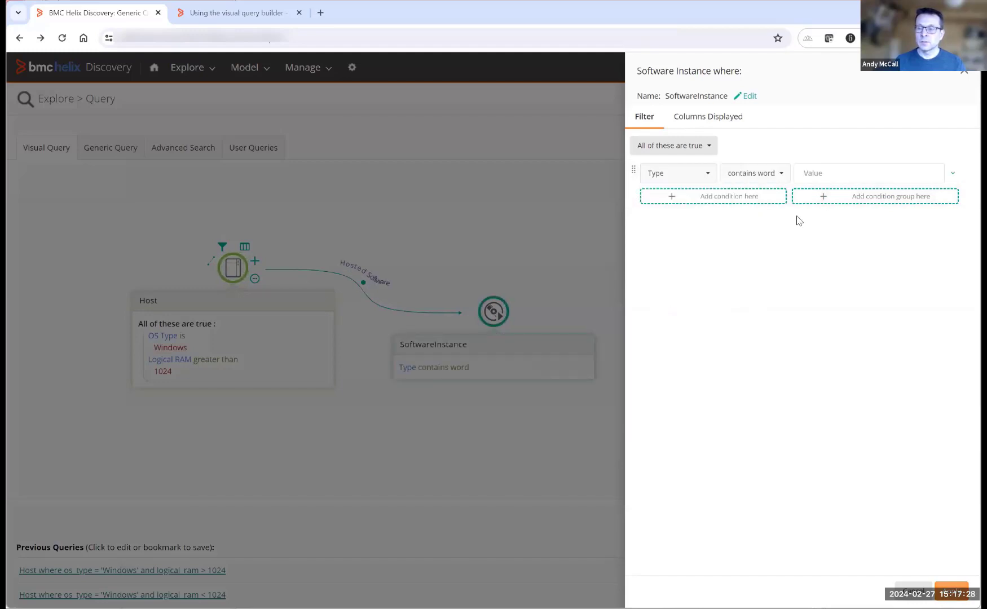
pyautogui.click(818, 172)
pyautogui.write('to')
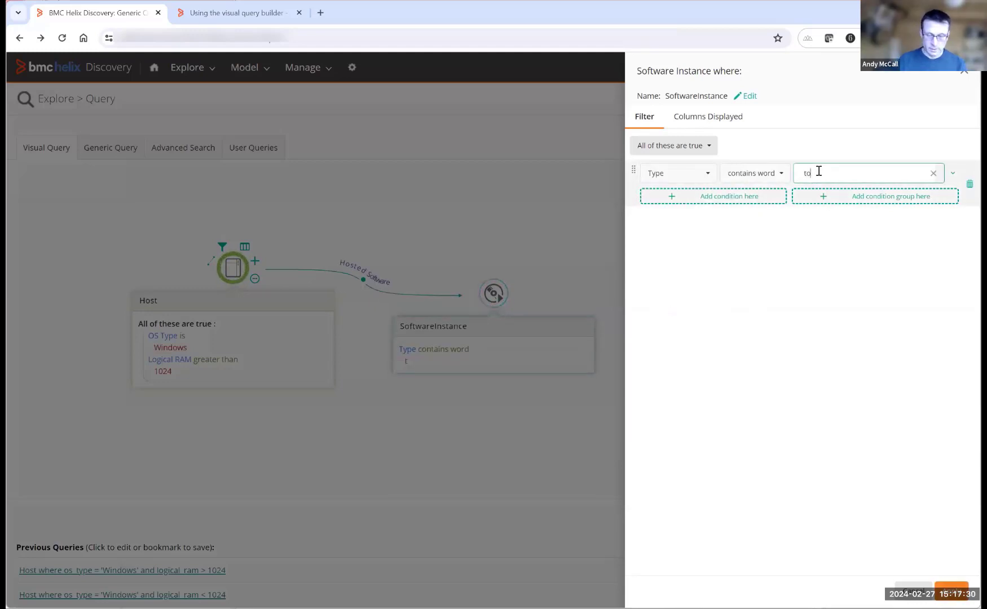
pyautogui.write('mcat')
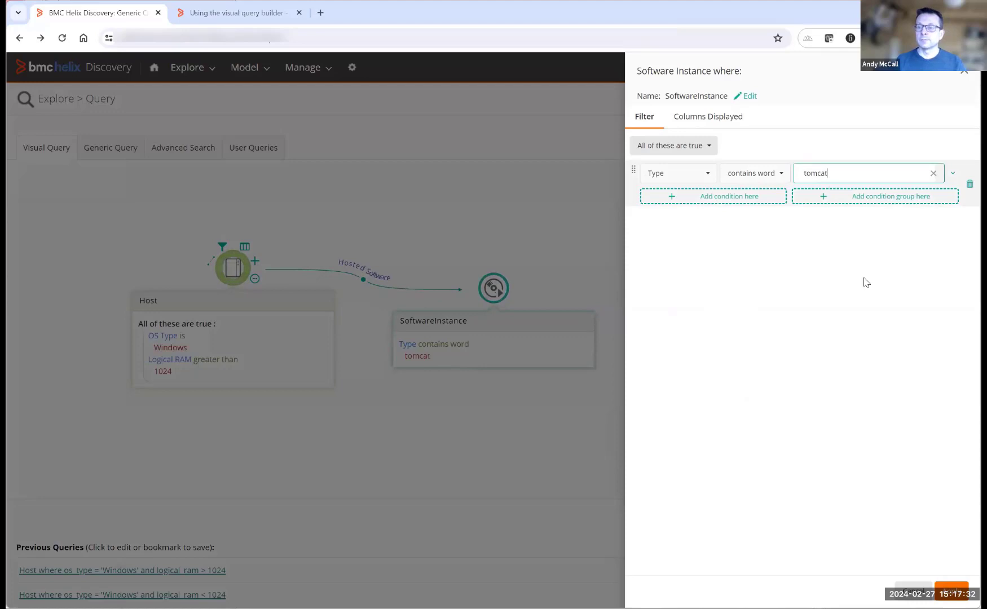
pyautogui.click(953, 590)
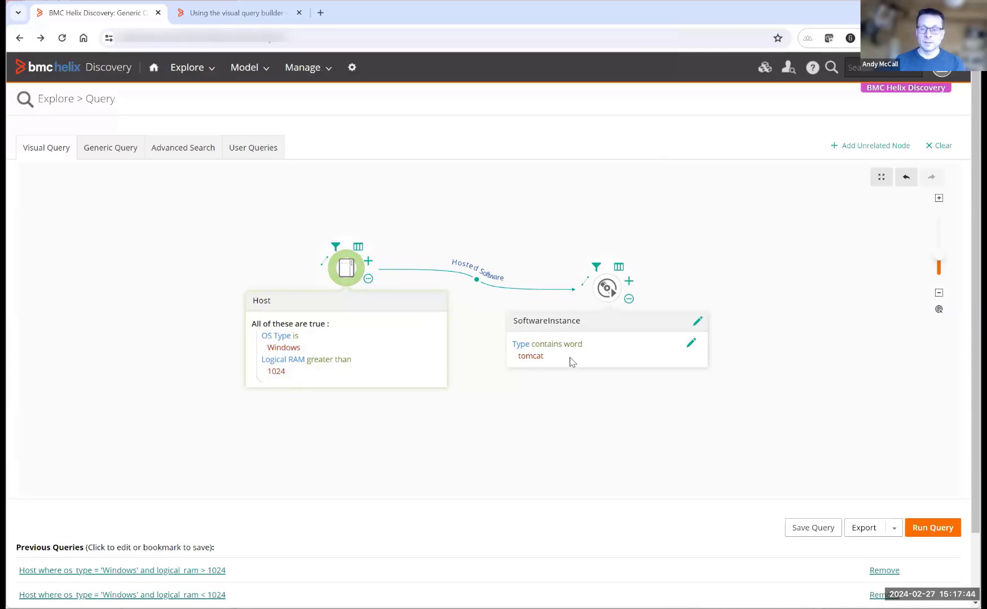
pyautogui.click(945, 533)
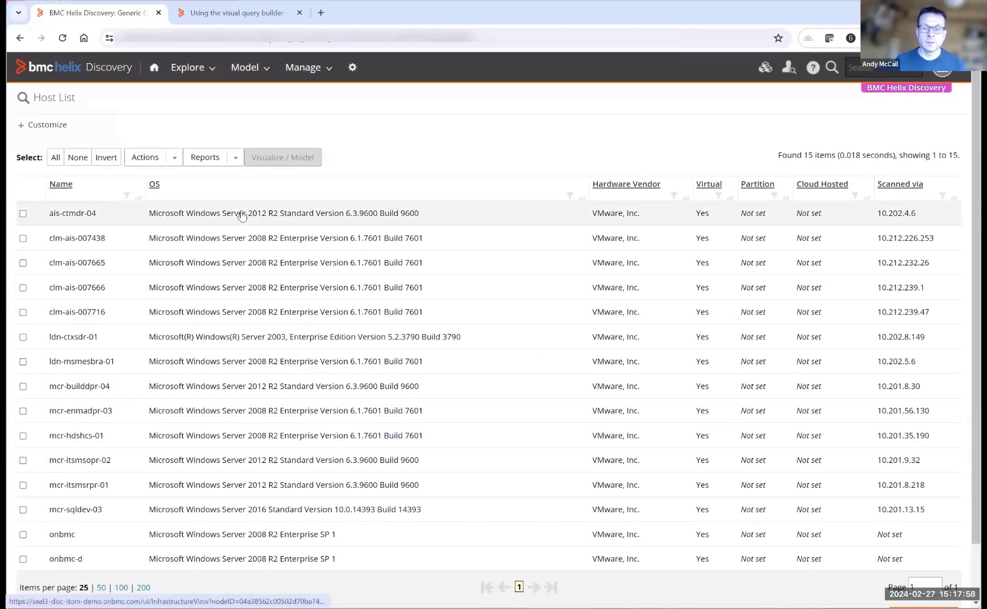
# Open host ais-ctmdr-04 from the results, examine its related Software Instances and return to the visual query
pyautogui.moveTo(49, 102); pyautogui.dragTo(87, 101)
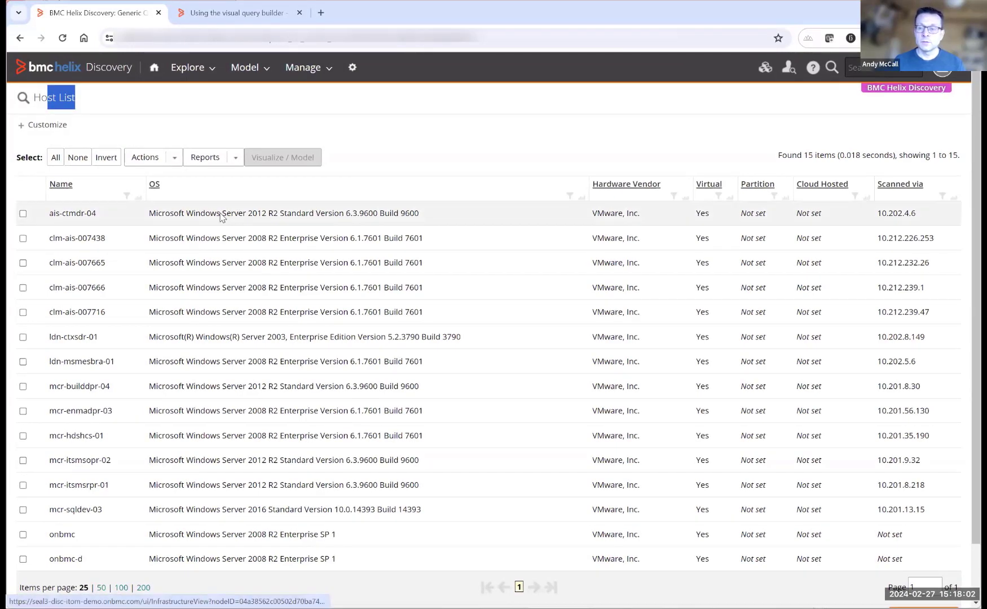
pyautogui.click(221, 217)
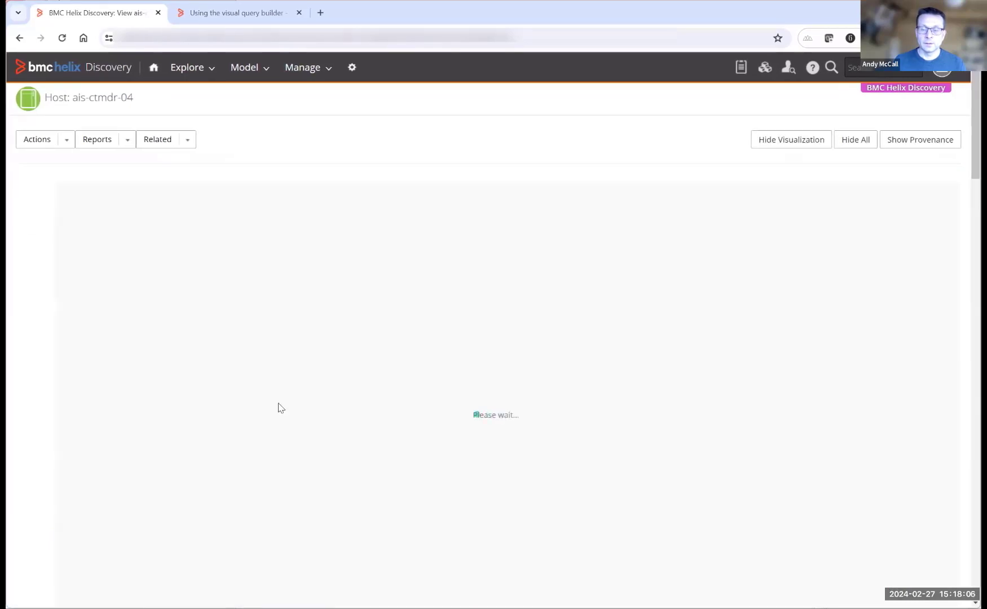
pyautogui.scroll(-4, 326, 524)
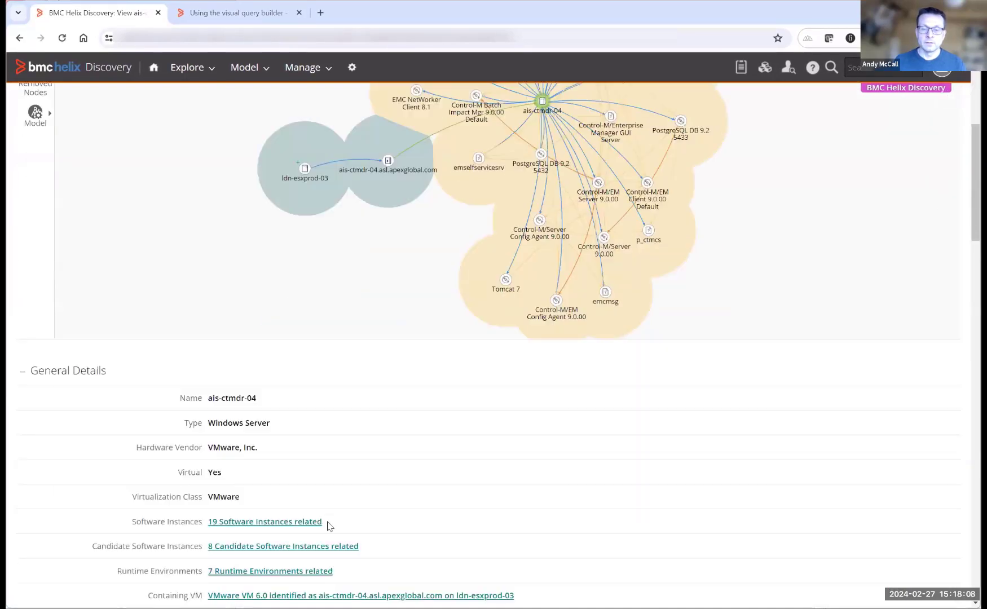
pyautogui.scroll(-1, 282, 502)
pyautogui.click(282, 404)
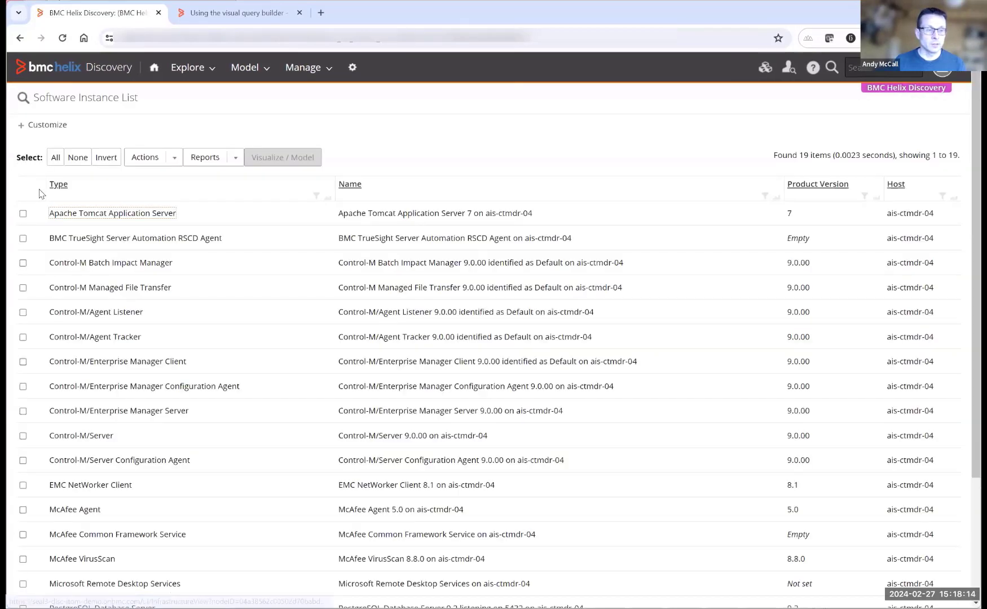
pyautogui.click(21, 40)
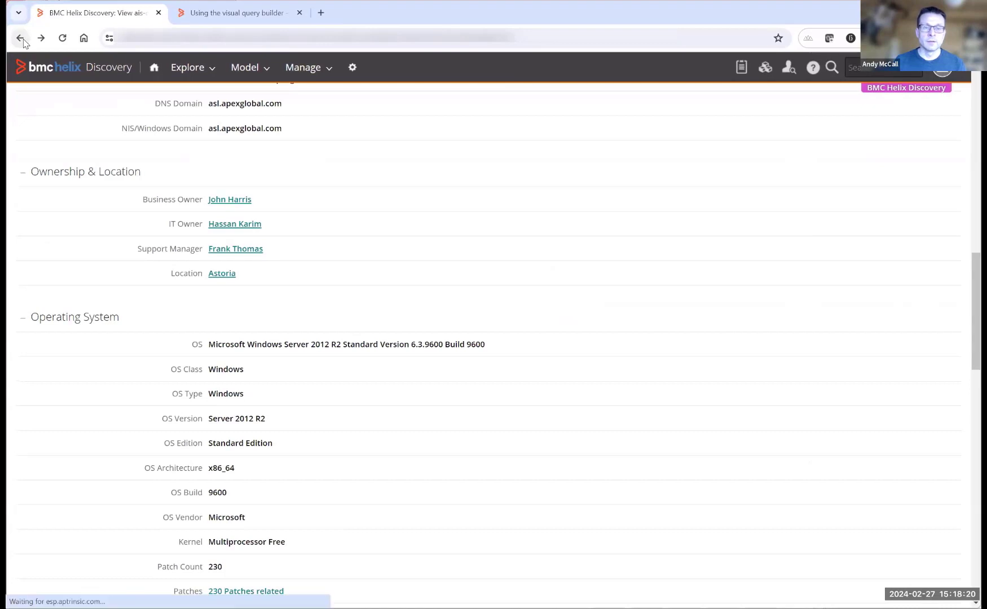
pyautogui.click(20, 38)
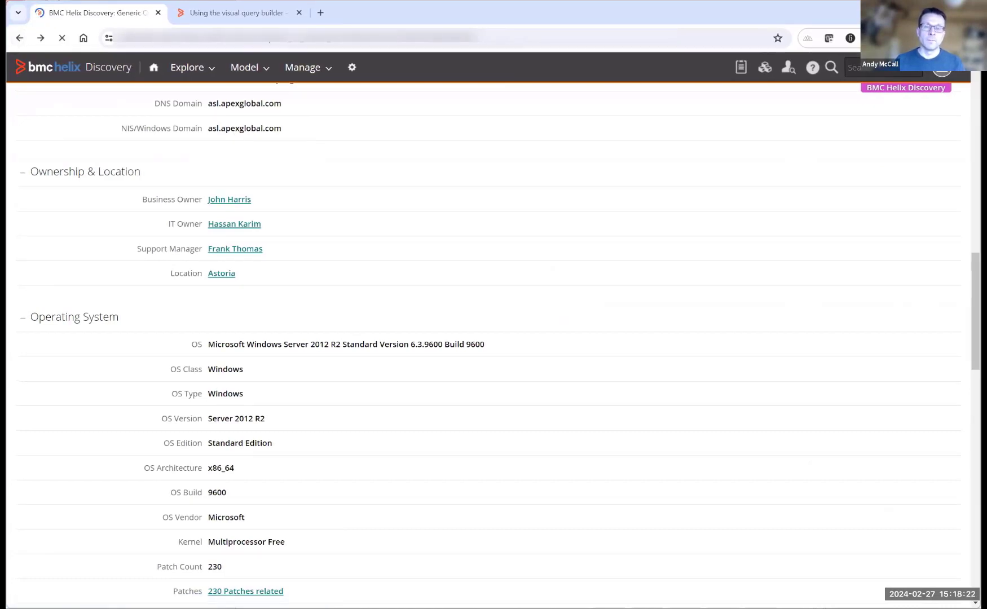
pyautogui.click(19, 39)
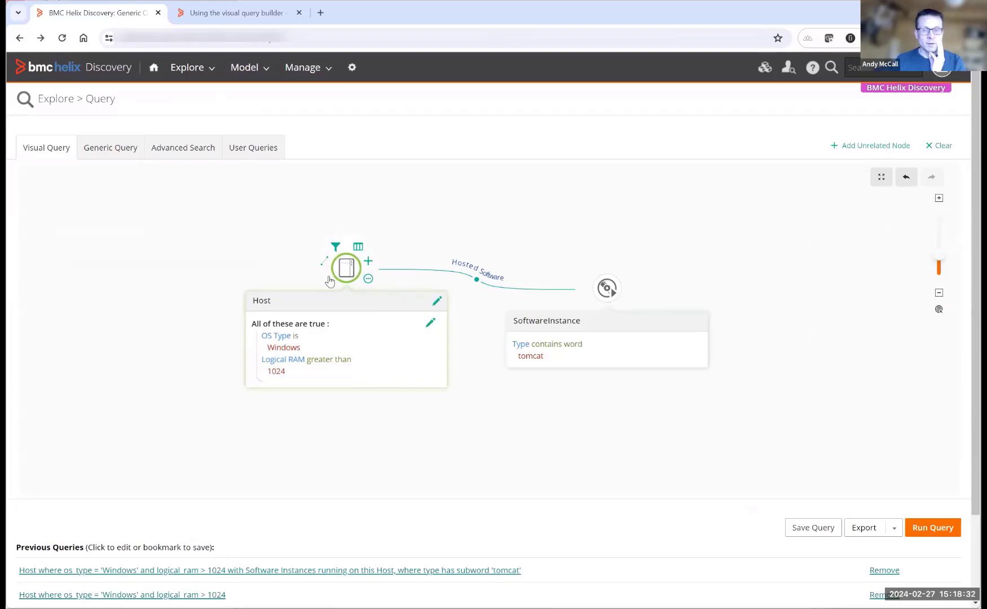
pyautogui.click(944, 531)
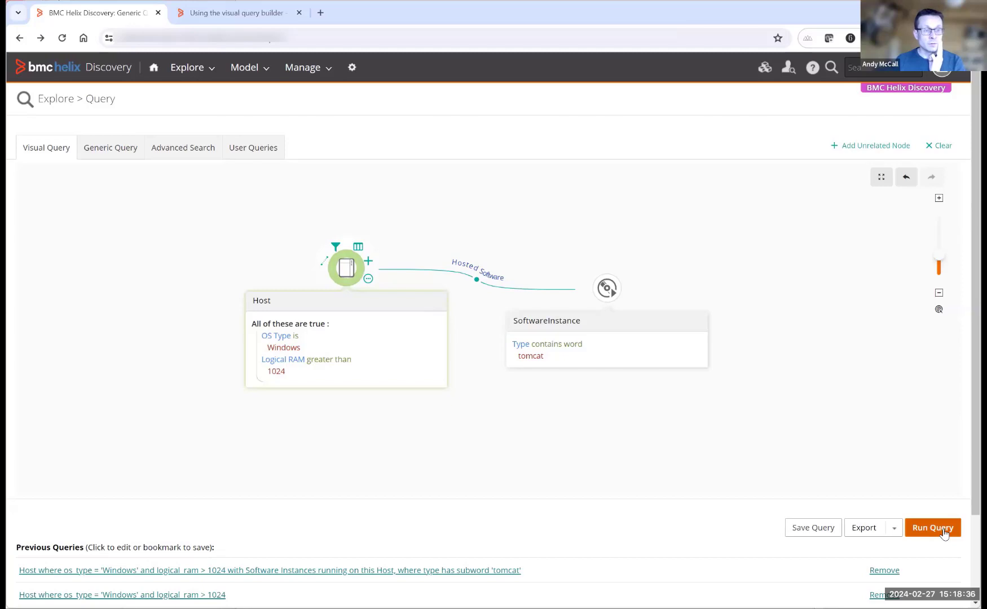
pyautogui.moveTo(615, 295)
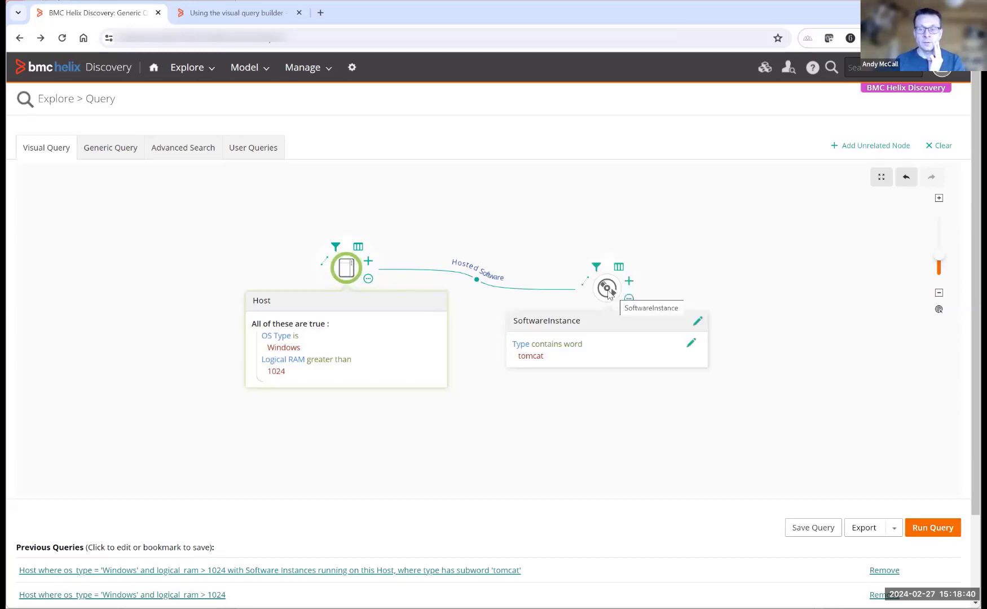
# Run the query with SoftwareInstance as the main node, return to the visual query and make Host the main node again
pyautogui.click(608, 291)
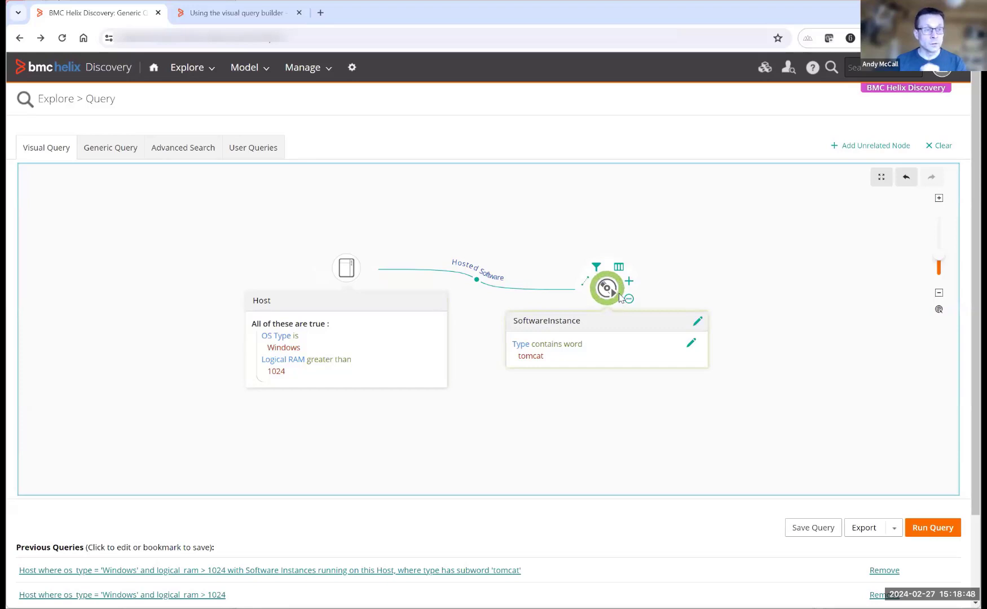
pyautogui.click(935, 535)
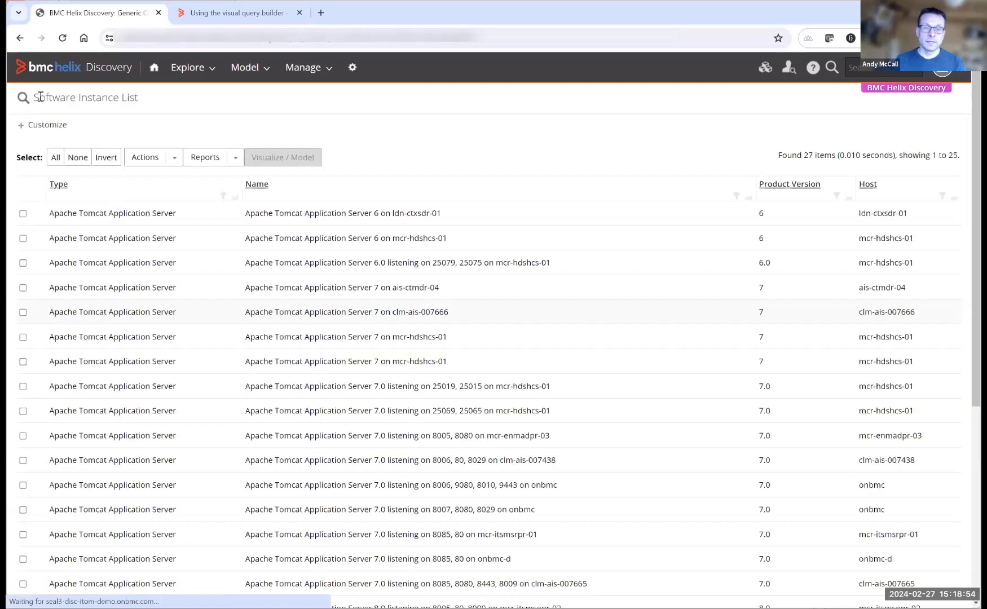
pyautogui.moveTo(33, 97); pyautogui.dragTo(120, 97)
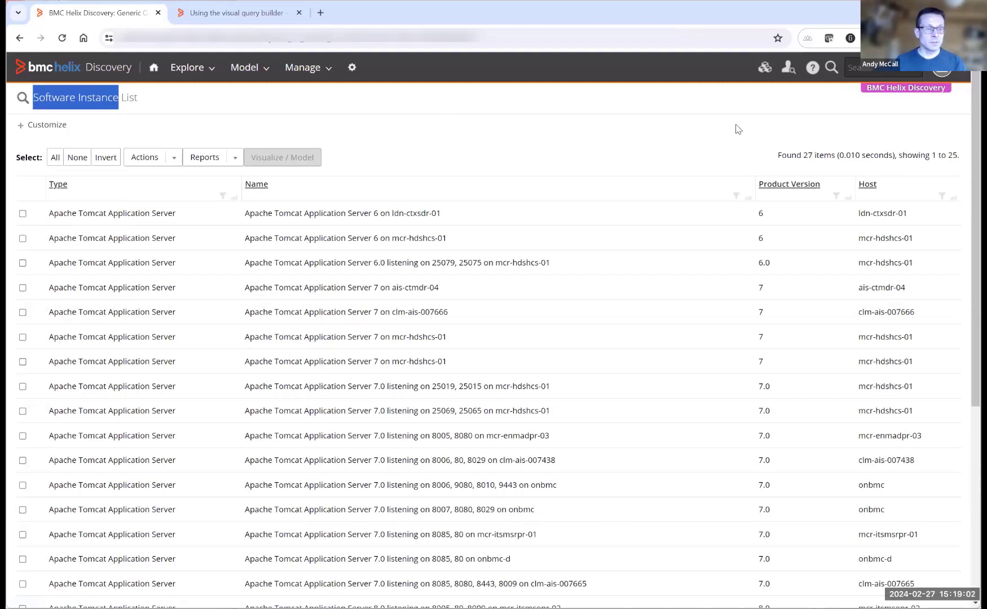
pyautogui.click(21, 39)
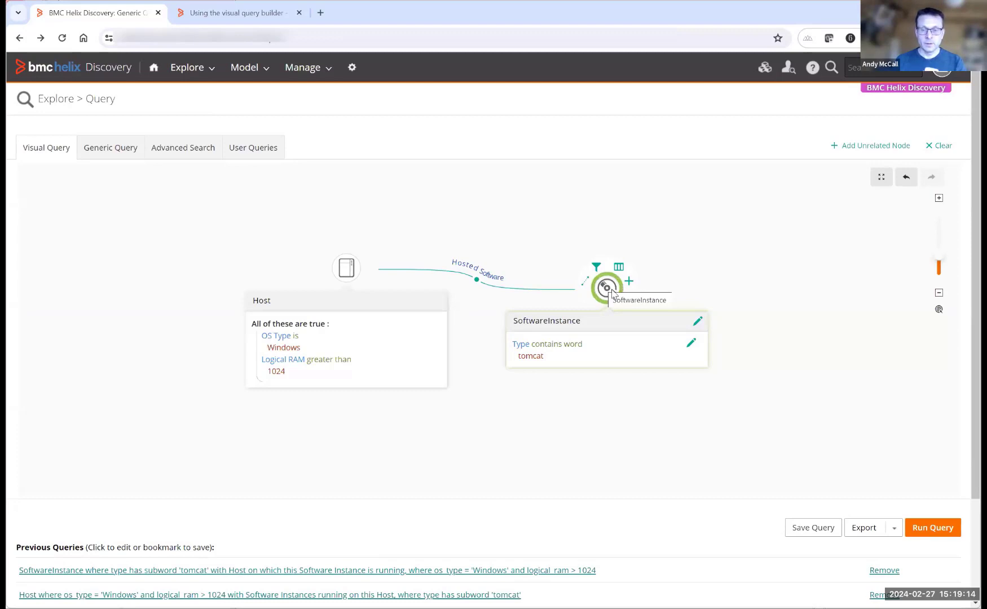
pyautogui.moveTo(344, 275)
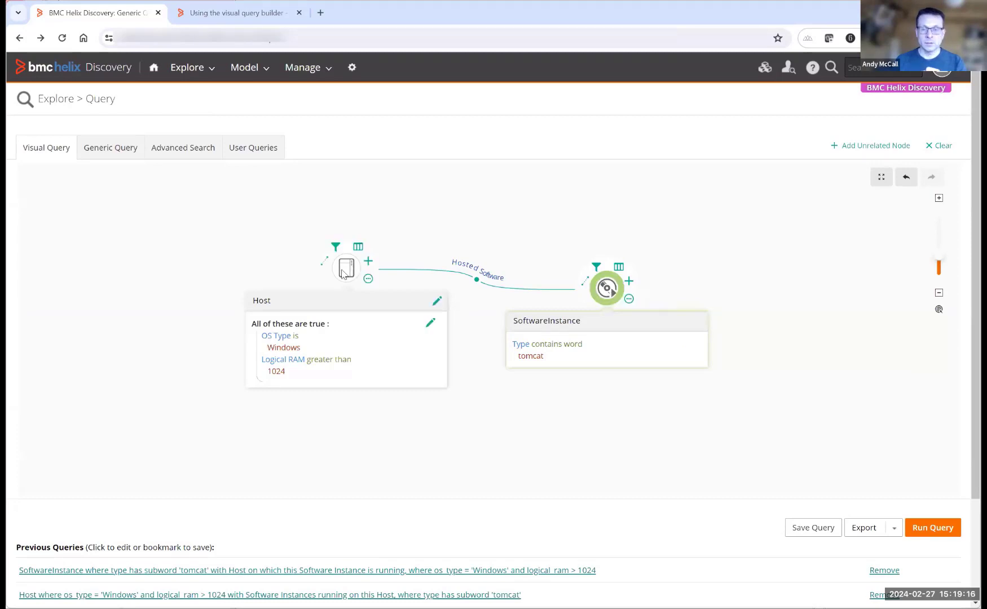
pyautogui.click(345, 275)
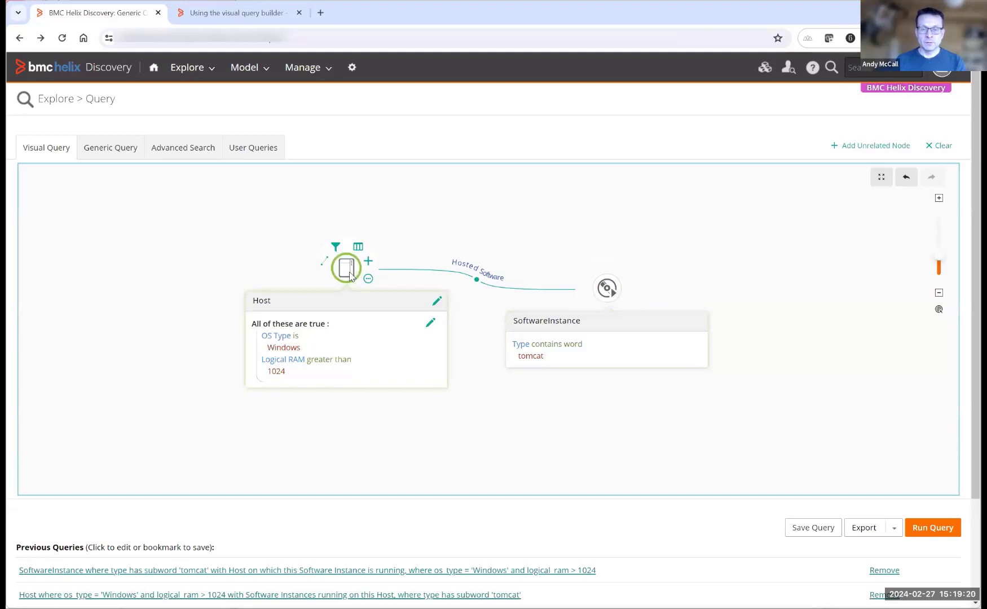
# Open the Host node's displayed-column settings with Host as the node to take columns from
pyautogui.moveTo(413, 366)
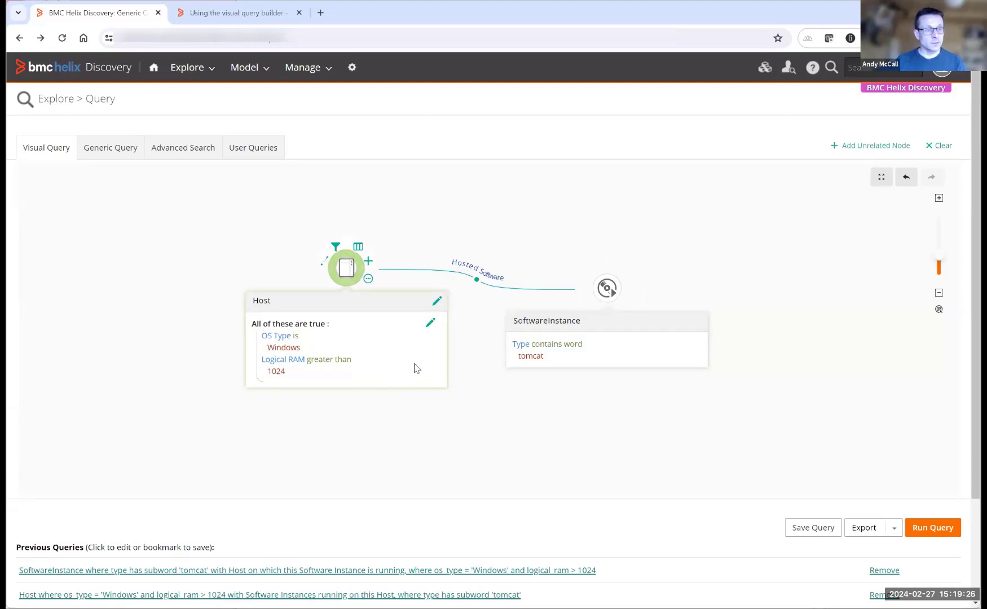
pyautogui.click(357, 247)
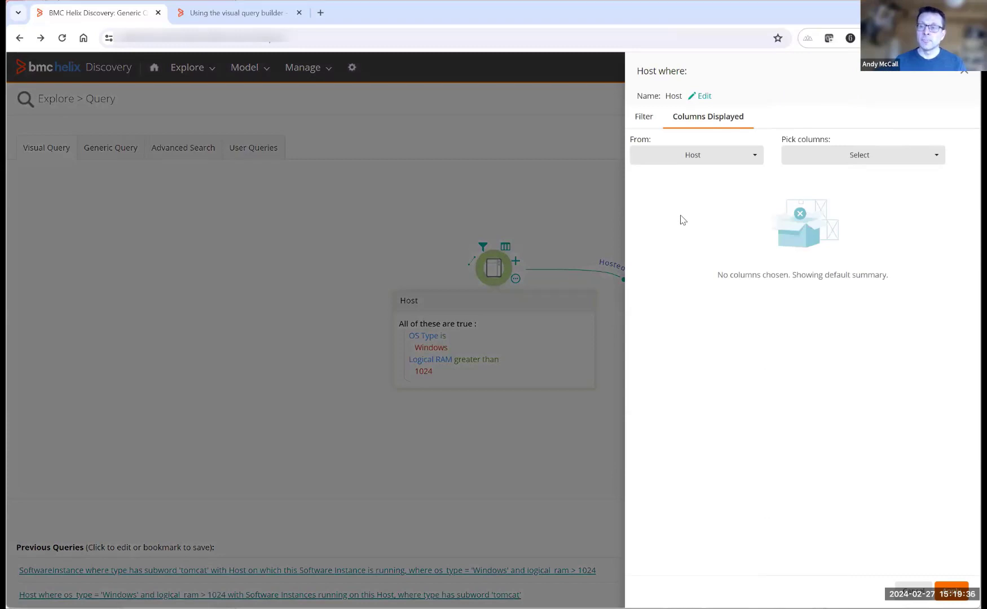
pyautogui.click(646, 118)
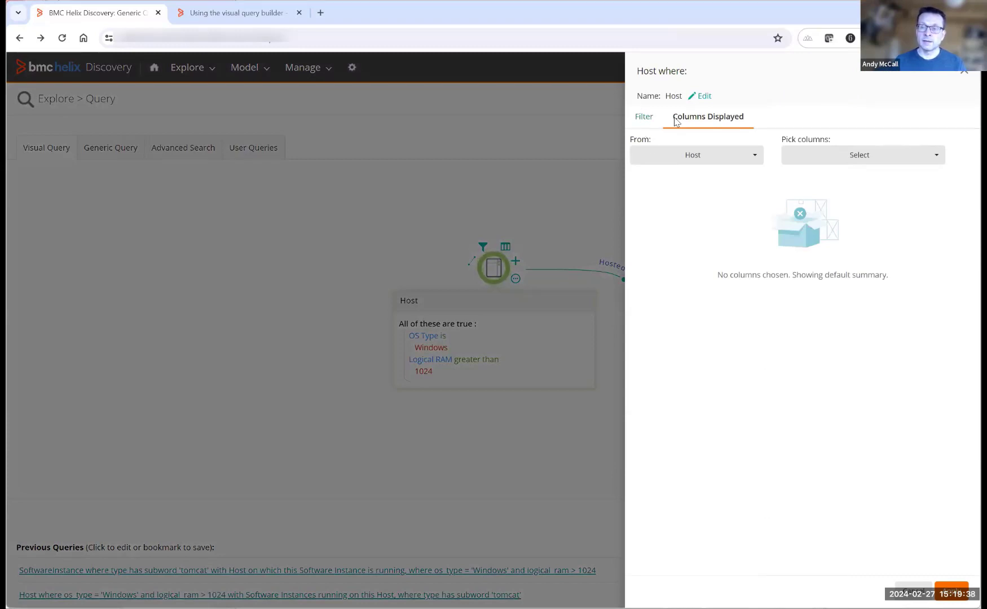
pyautogui.click(704, 118)
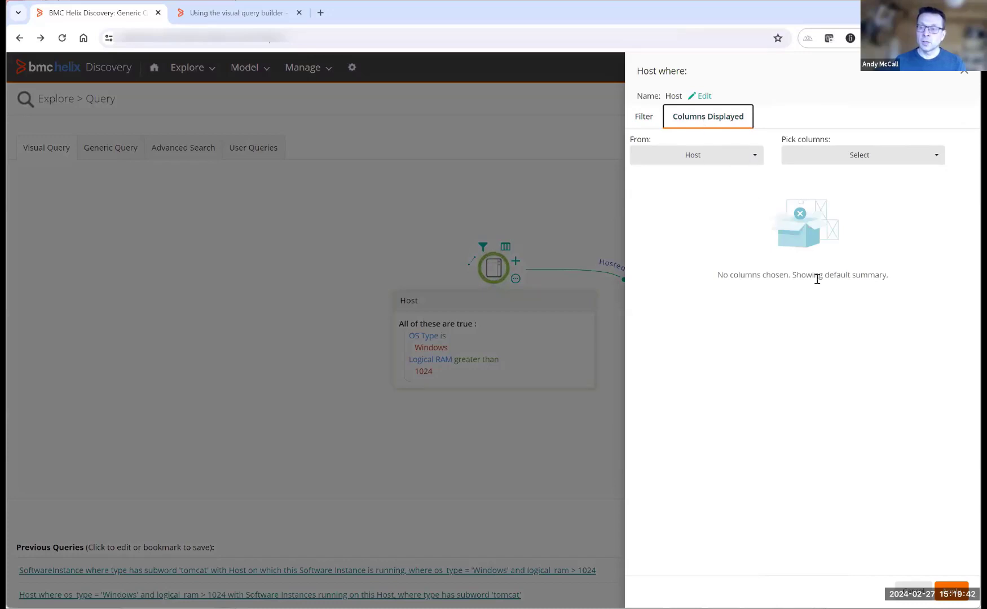
pyautogui.moveTo(803, 279); pyautogui.dragTo(886, 274)
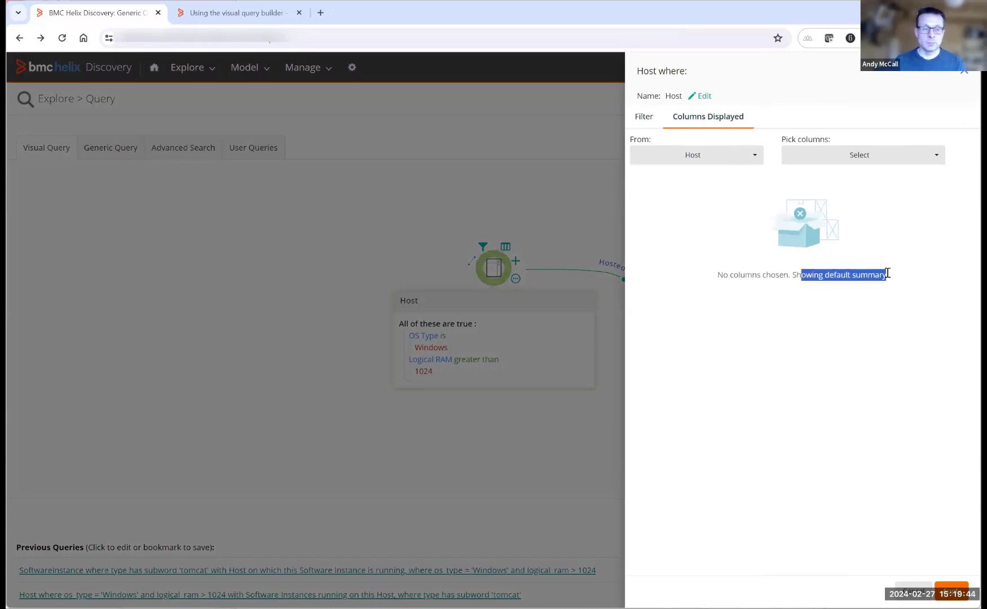
pyautogui.click(727, 154)
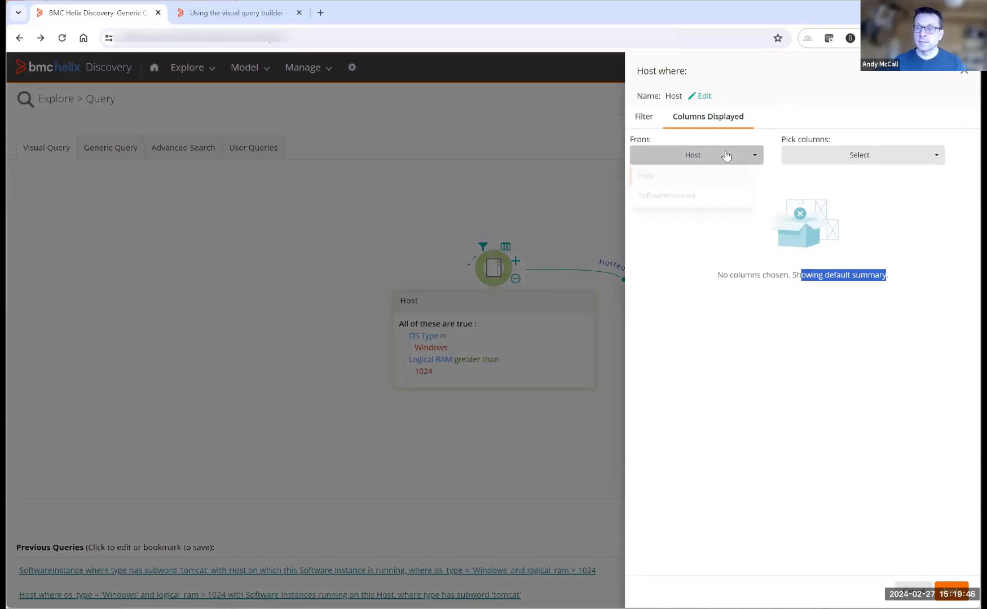
pyautogui.click(669, 182)
# Display the Host's Name, OS Type and Logical RAM columns, run the query and return to the visual query
pyautogui.click(857, 175)
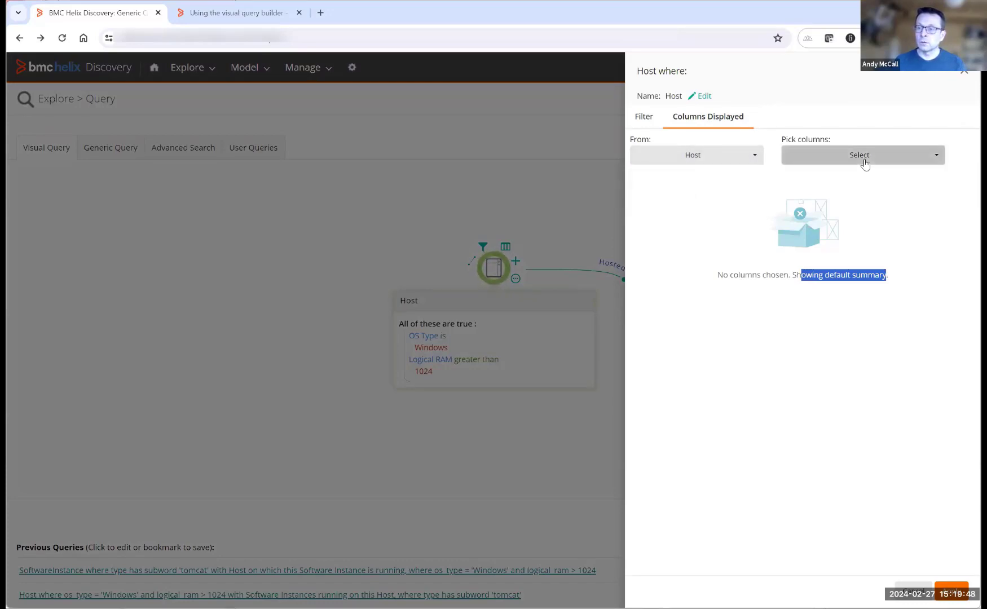
pyautogui.scroll(-2, 808, 271)
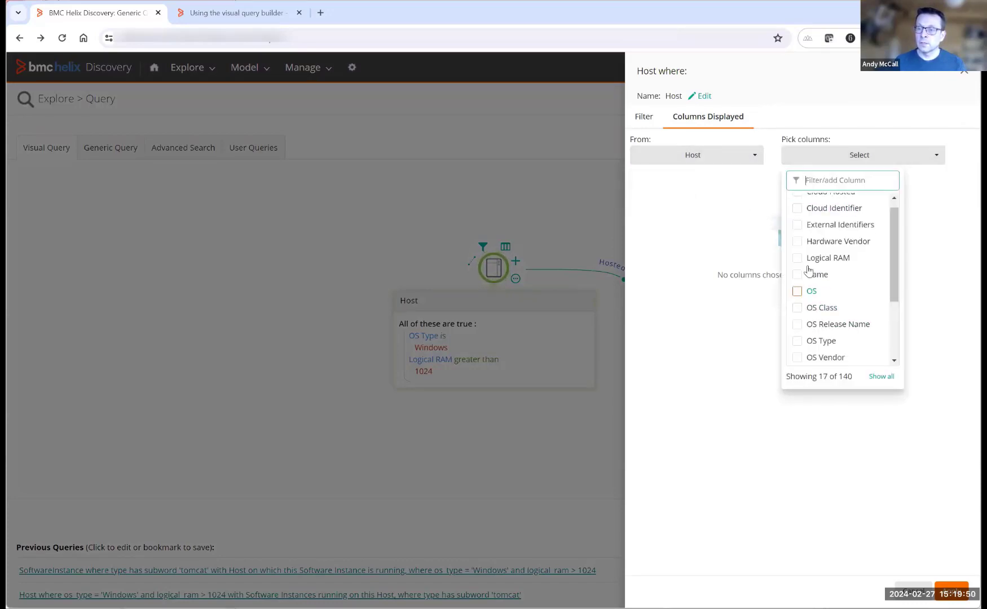
pyautogui.click(800, 226)
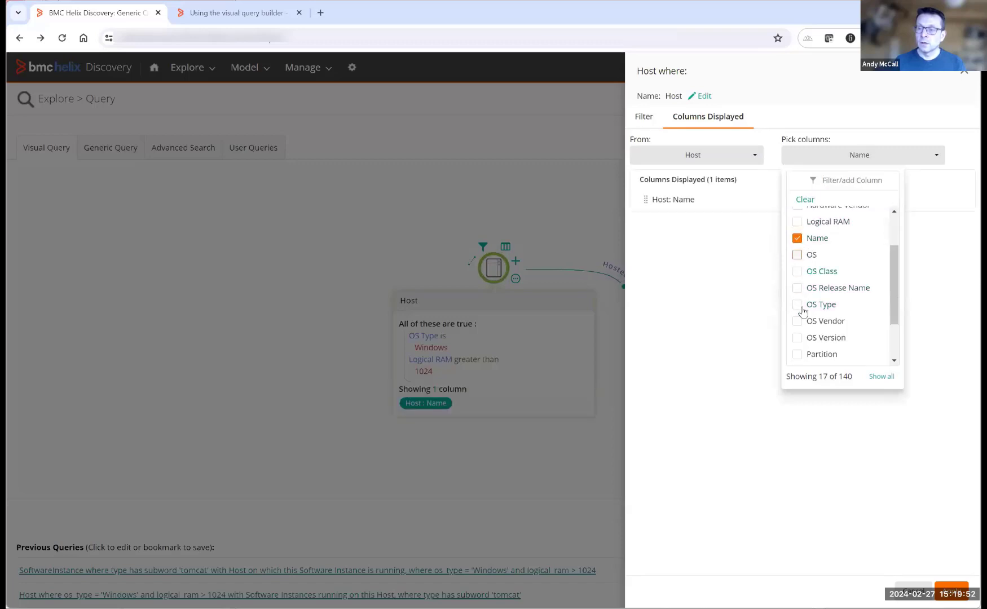
pyautogui.click(843, 311)
pyautogui.scroll(2, 805, 287)
pyautogui.click(797, 281)
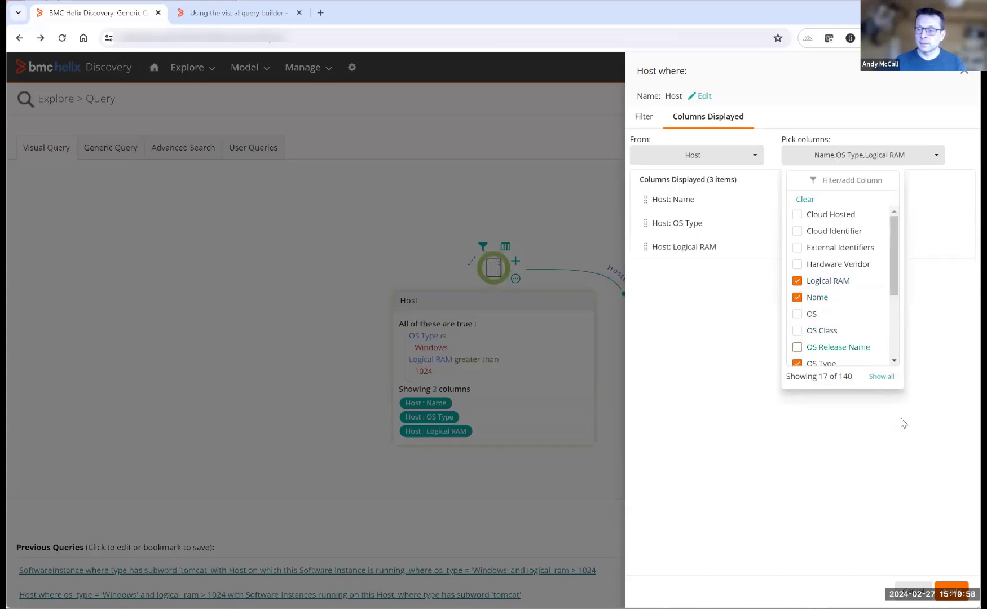
pyautogui.click(952, 590)
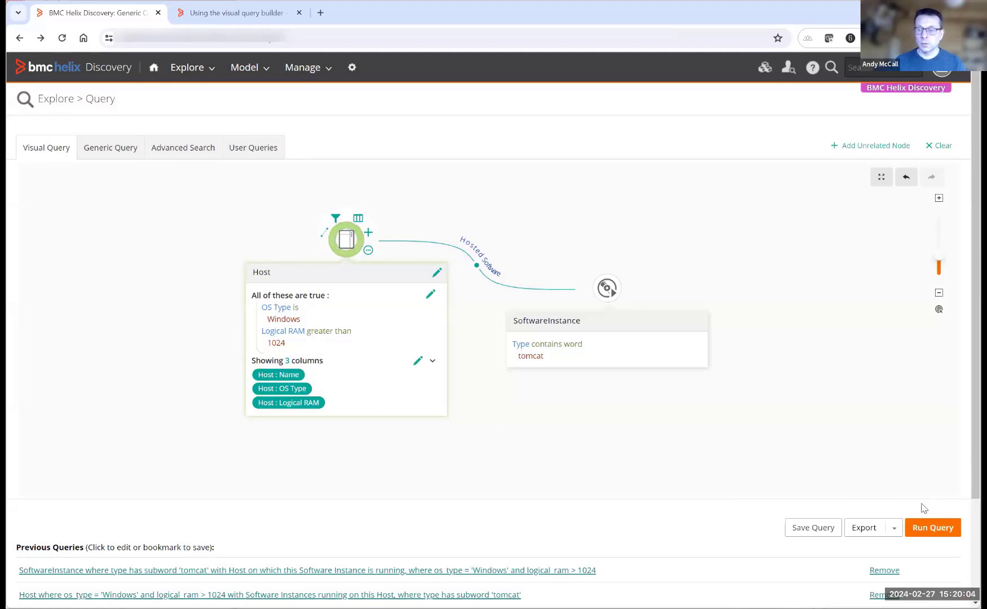
pyautogui.click(932, 533)
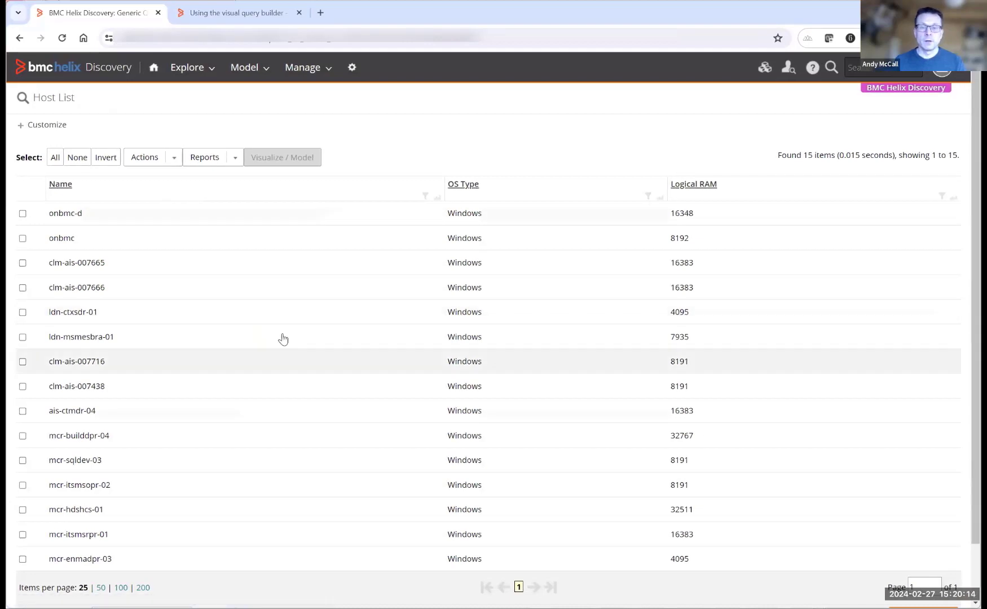
pyautogui.hotkey('alt', 'Left')
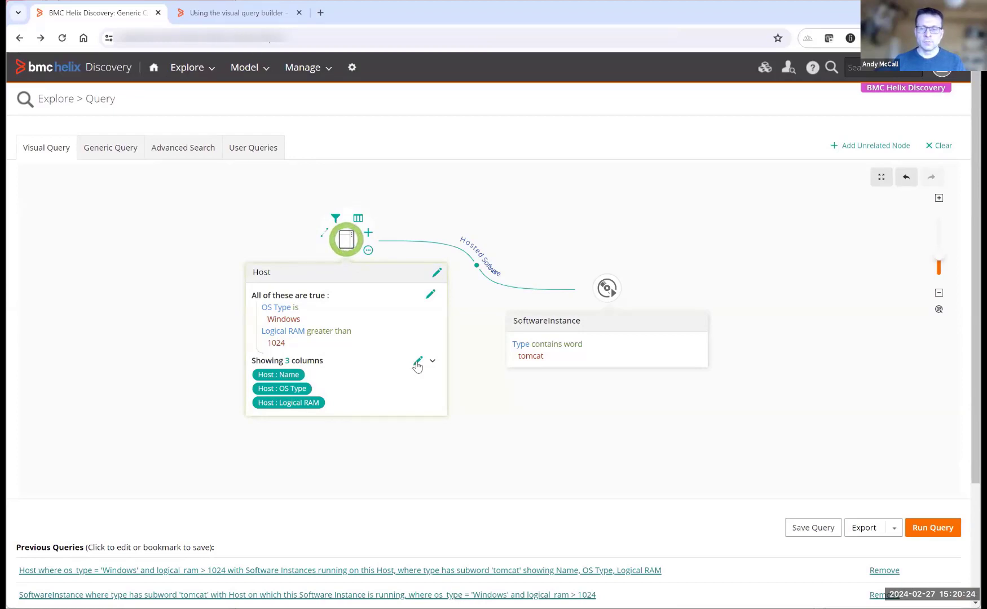
# Add the SoftwareInstance Name column to the Host node's displayed columns, run the query and return to the visual query
pyautogui.click(417, 363)
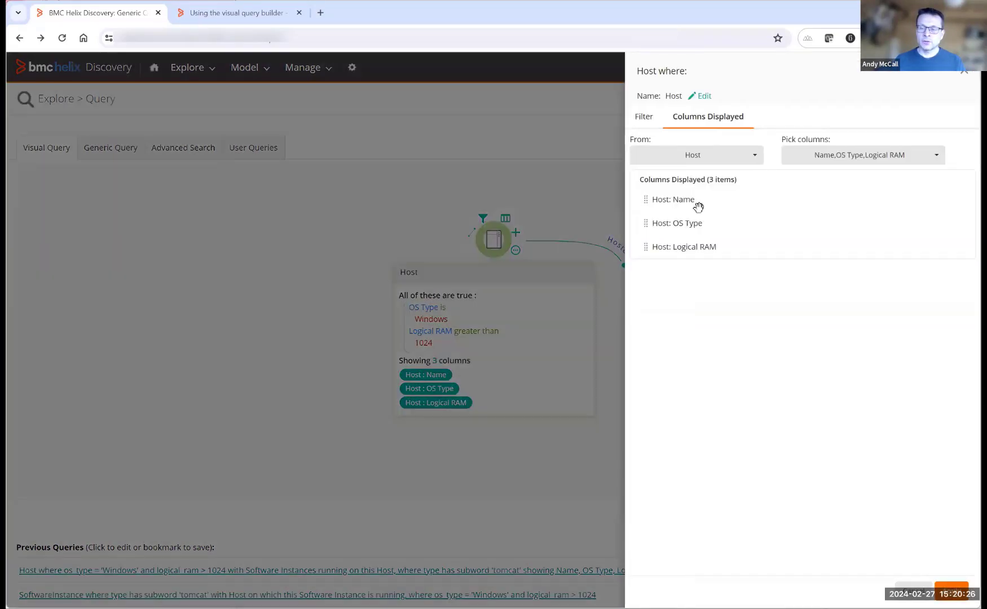
pyautogui.click(755, 157)
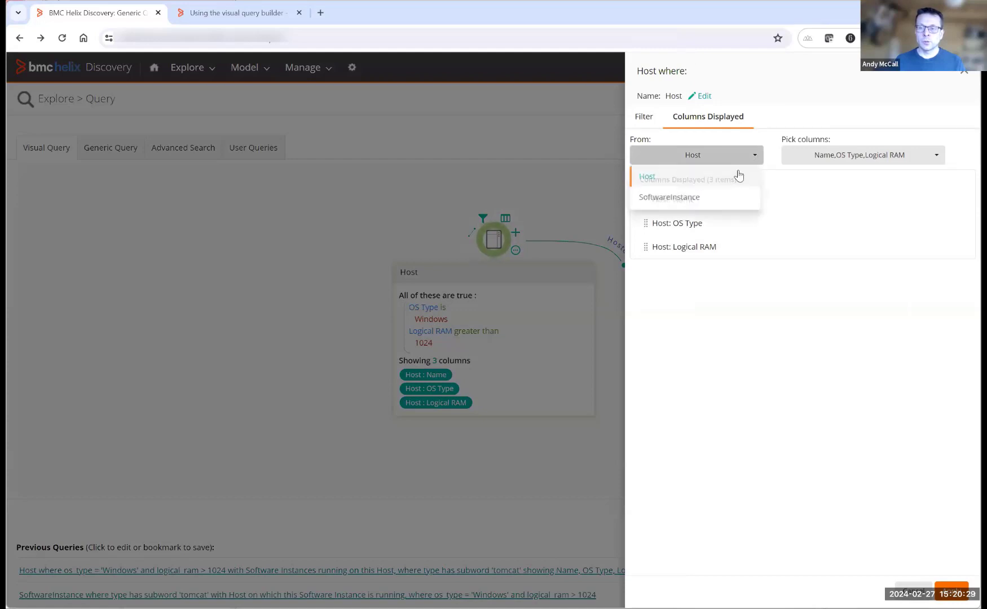
pyautogui.click(688, 200)
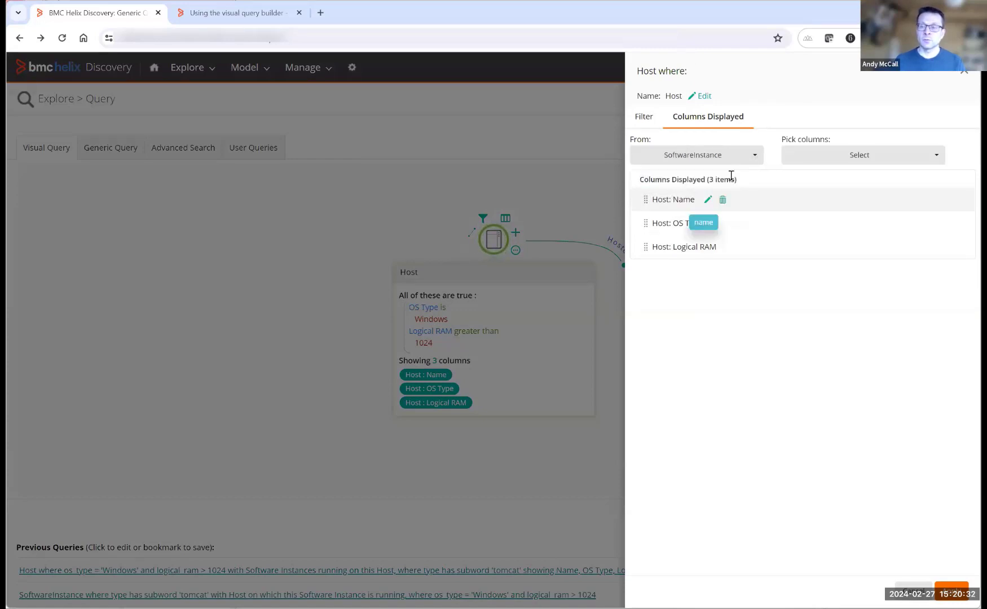
pyautogui.click(936, 158)
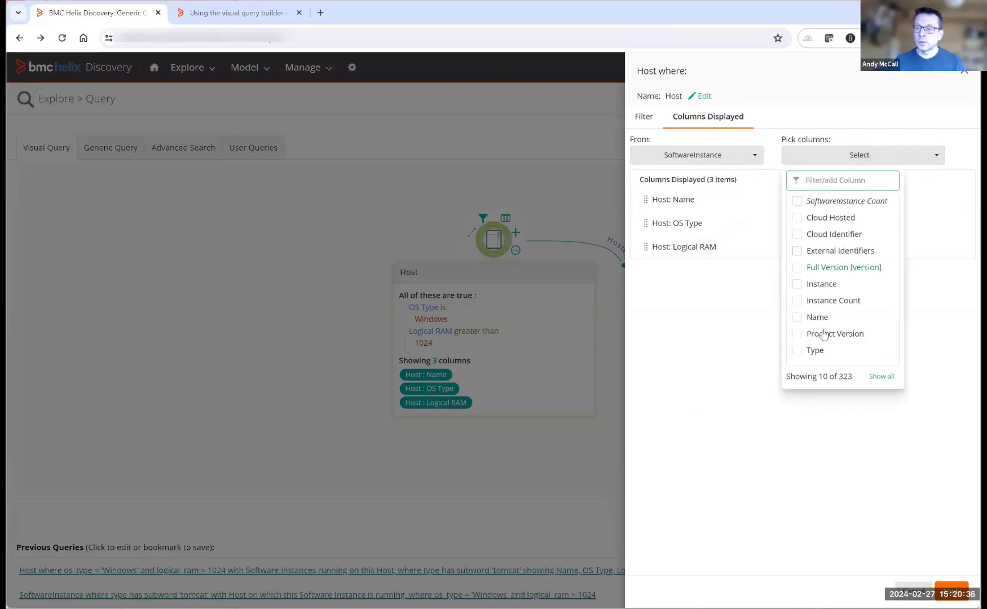
pyautogui.click(796, 318)
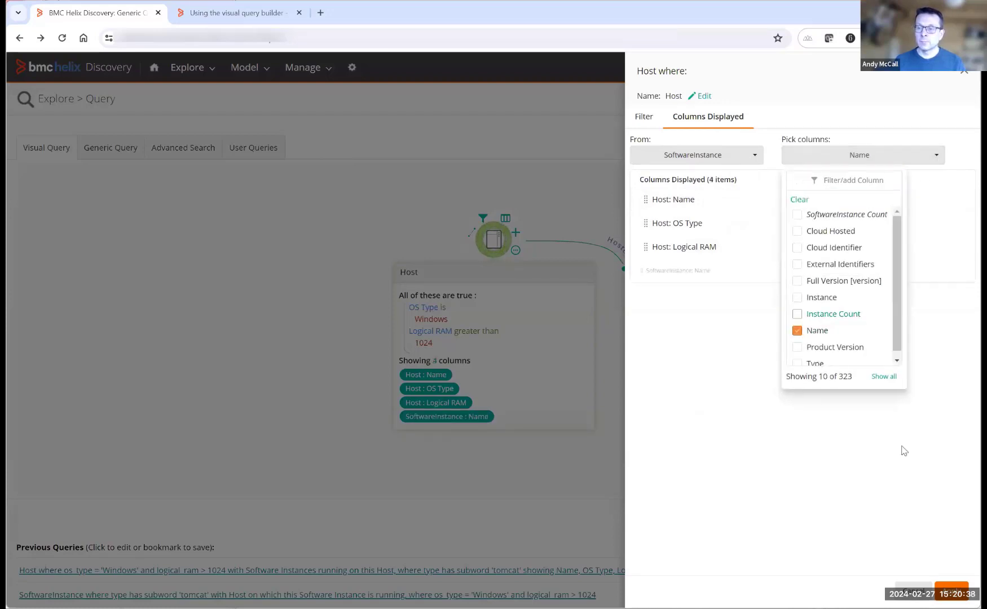
pyautogui.click(952, 590)
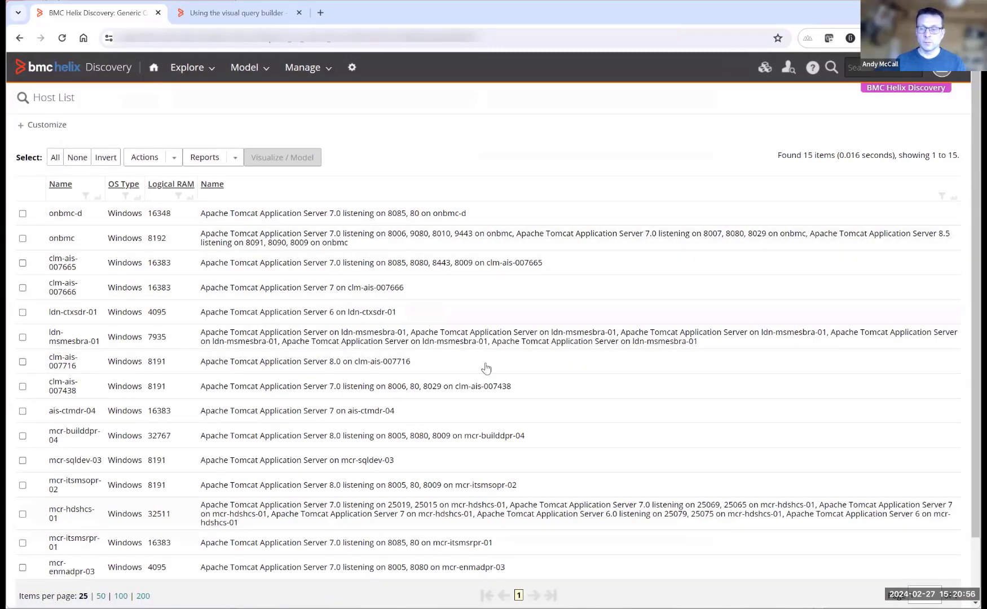
pyautogui.click(19, 39)
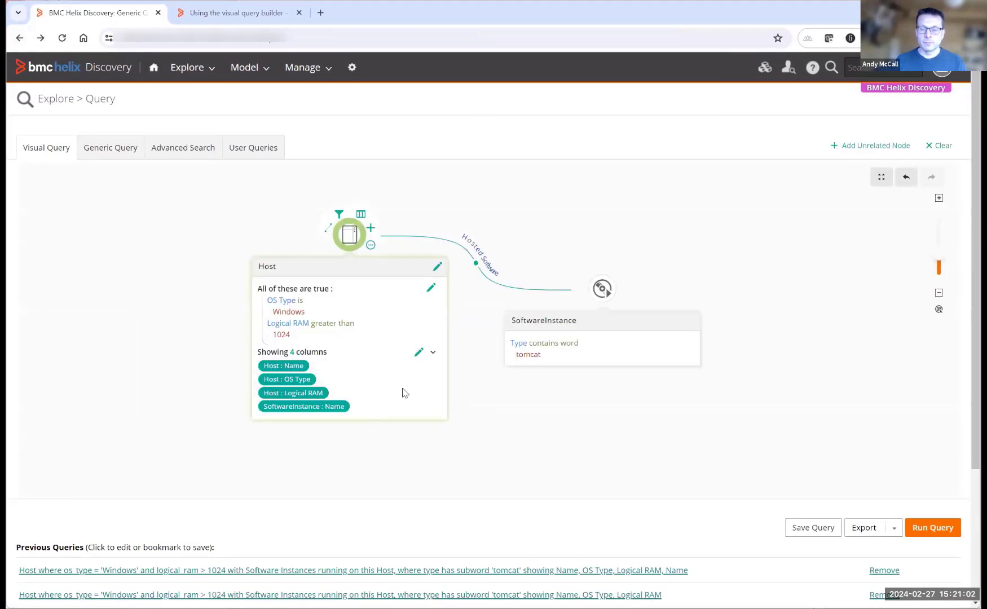
# Replace the SoftwareInstance Name column with SoftwareInstance Count in the Host node's displayed columns, run the query and return to the visual query
pyautogui.click(419, 358)
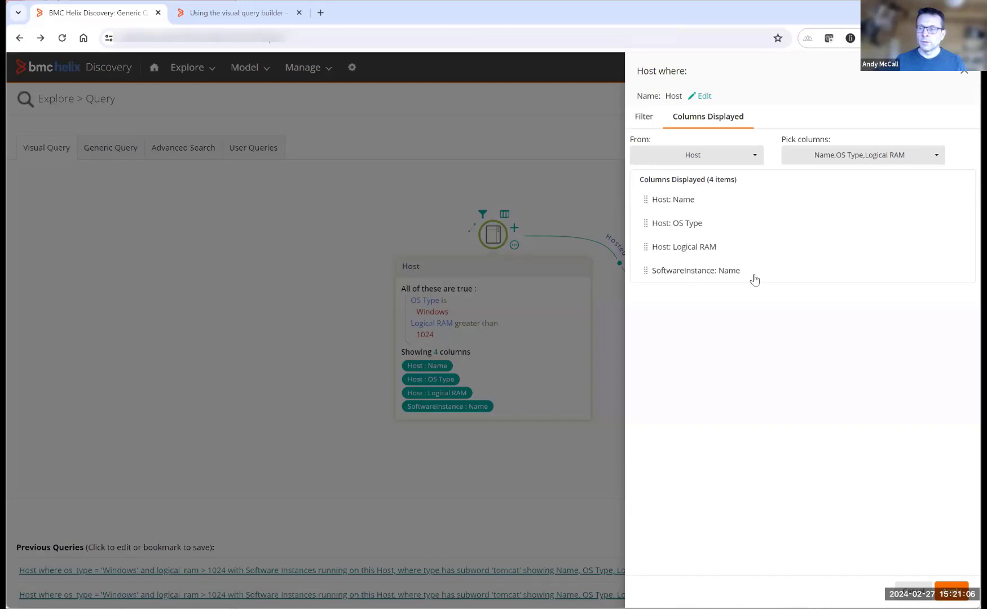
pyautogui.moveTo(770, 276)
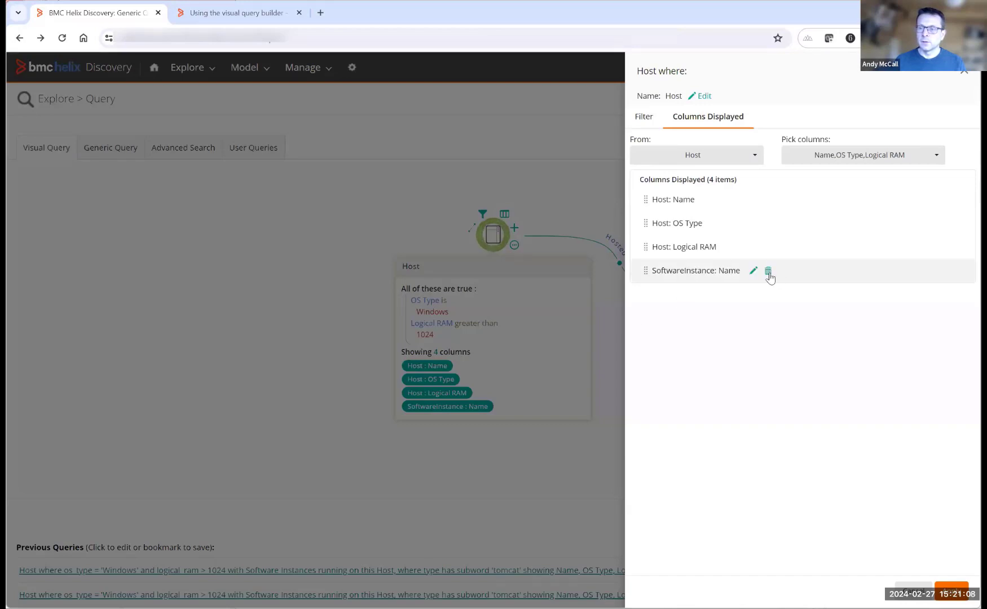
pyautogui.click(768, 272)
pyautogui.click(712, 161)
pyautogui.click(696, 197)
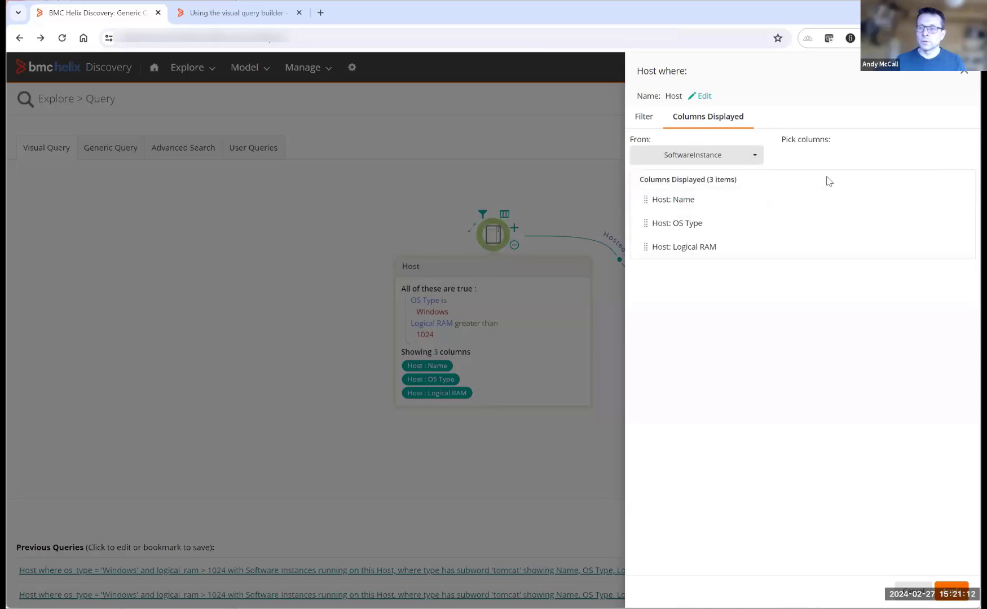
pyautogui.click(925, 156)
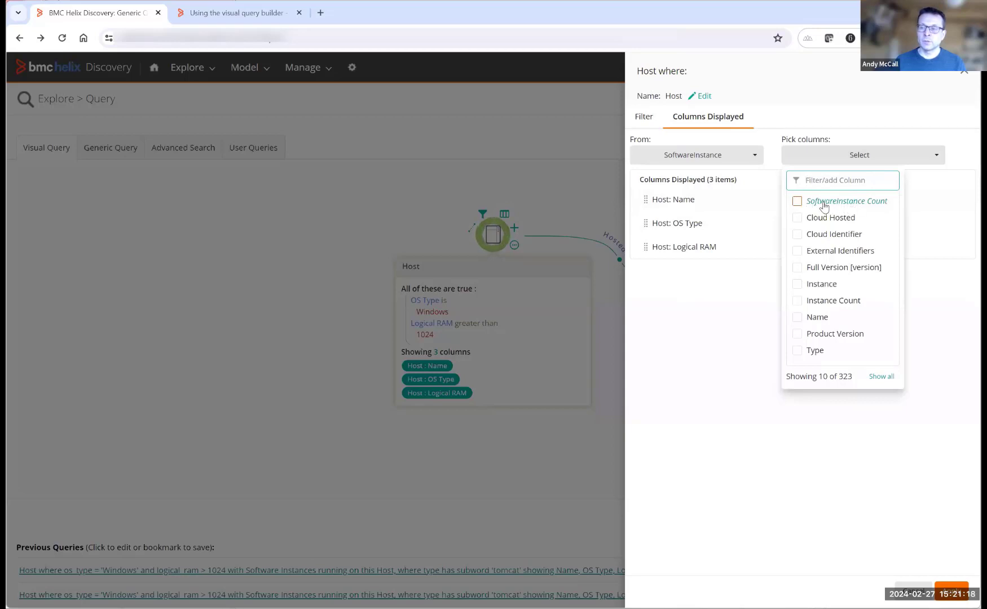
pyautogui.click(797, 201)
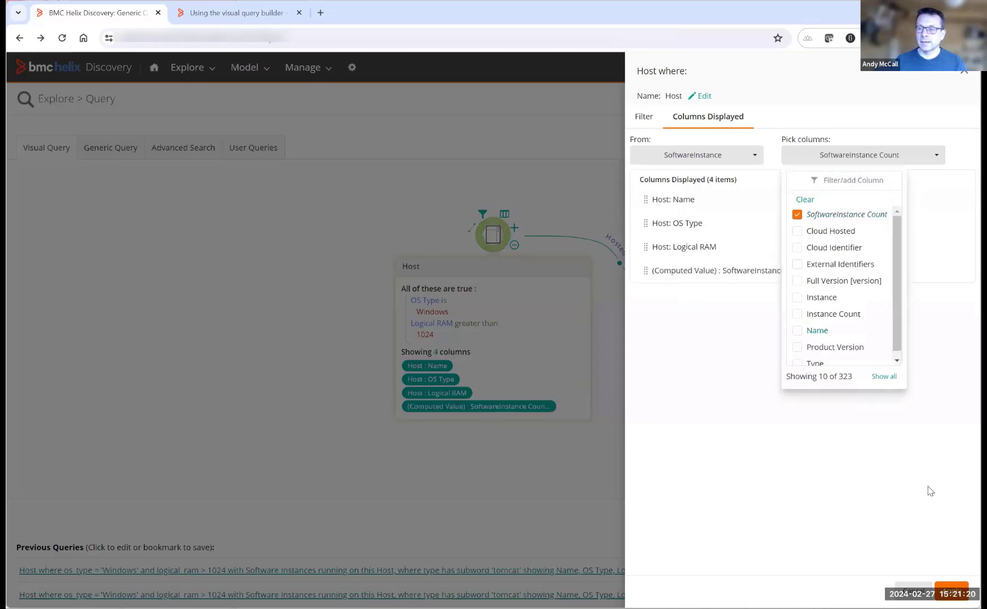
pyautogui.click(932, 523)
pyautogui.click(952, 591)
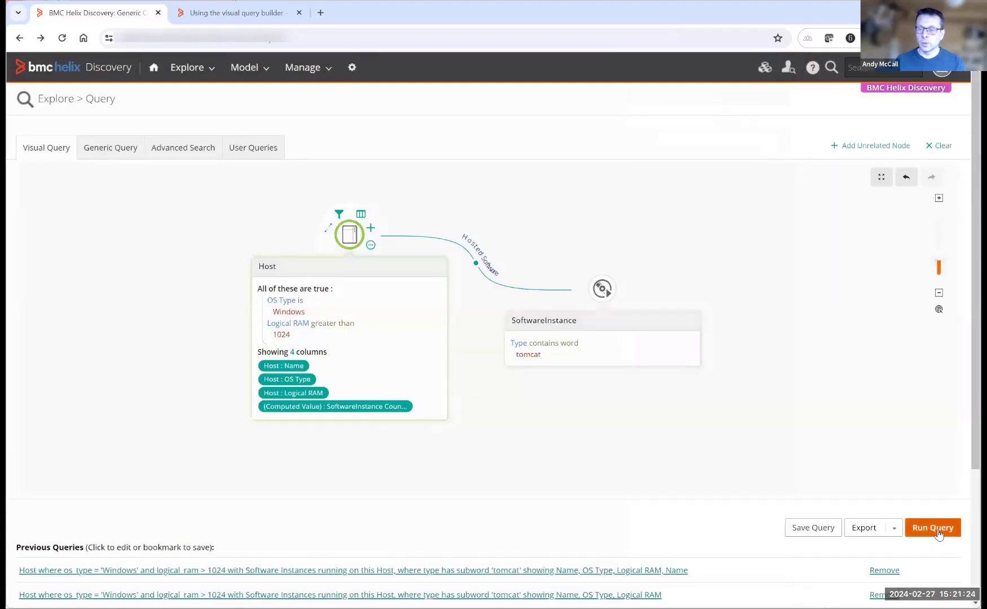
pyautogui.click(933, 528)
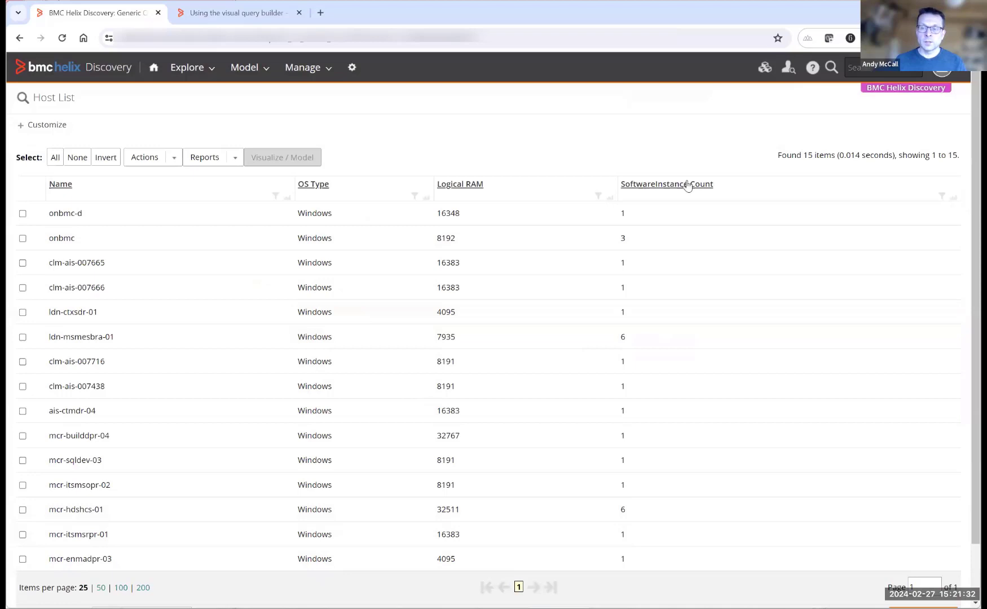
pyautogui.click(20, 40)
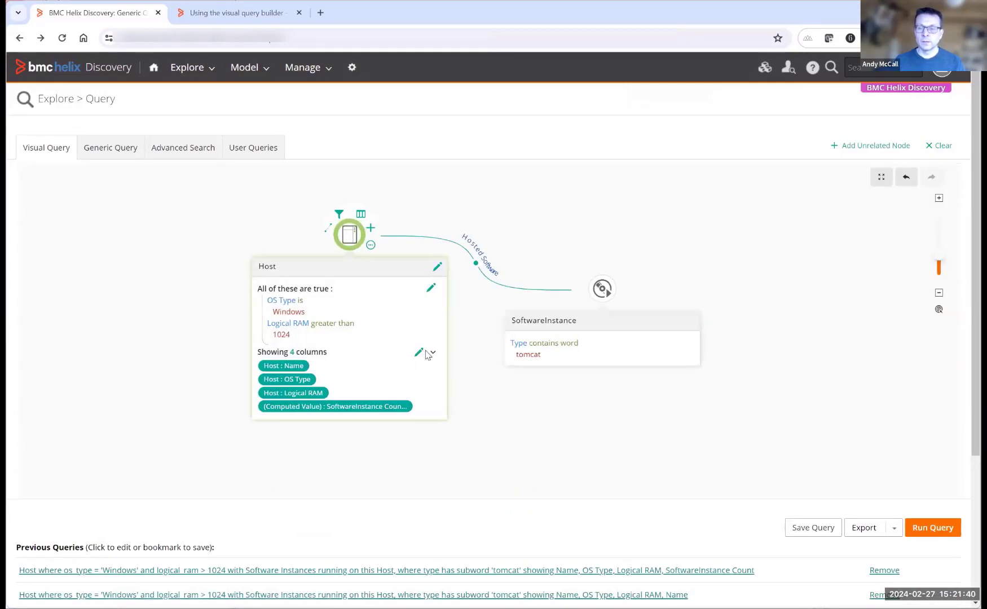
# Rename the Host node's SoftwareInstance Count column as "Count of SIs", run the query and return to the visual query
pyautogui.click(419, 353)
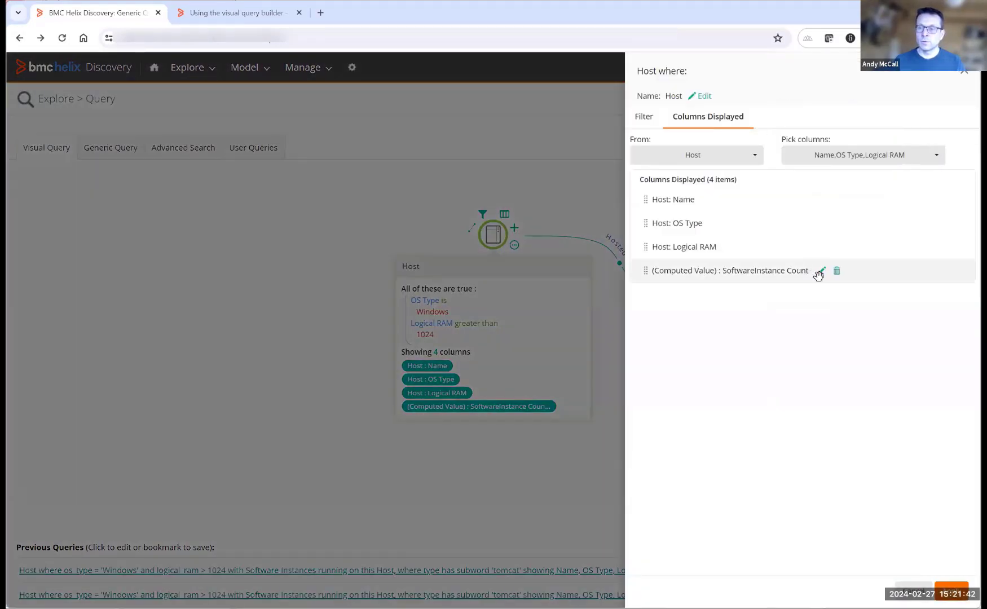
pyautogui.click(821, 271)
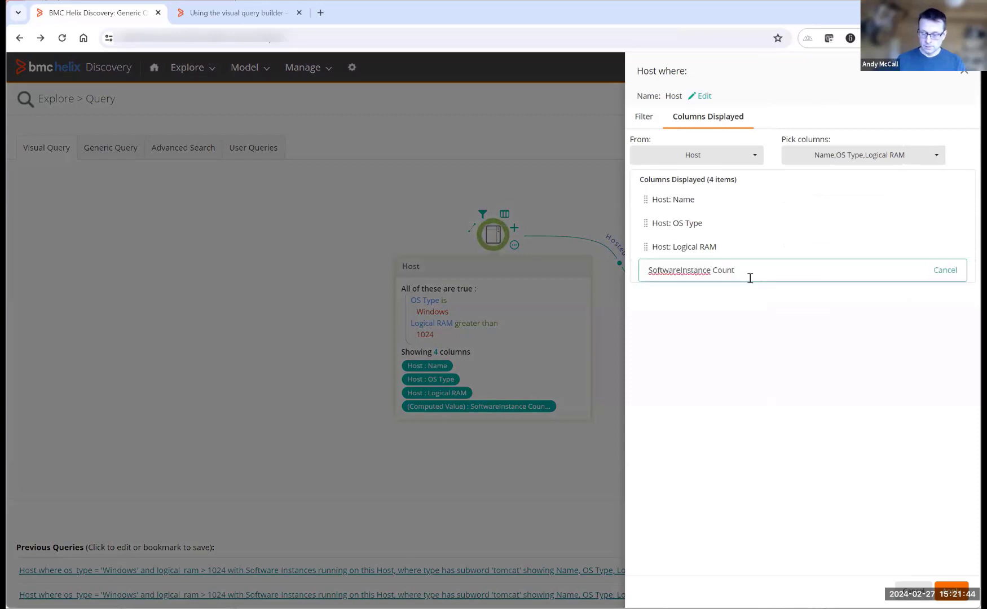
pyautogui.hotkey('ctrl', 'a')
pyautogui.write('Count')
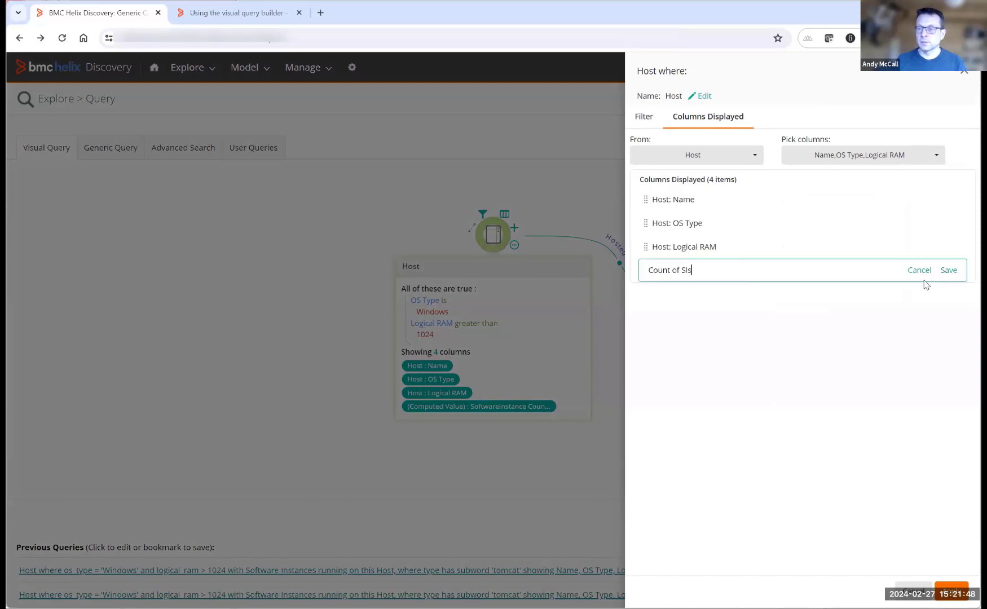
pyautogui.click(949, 270)
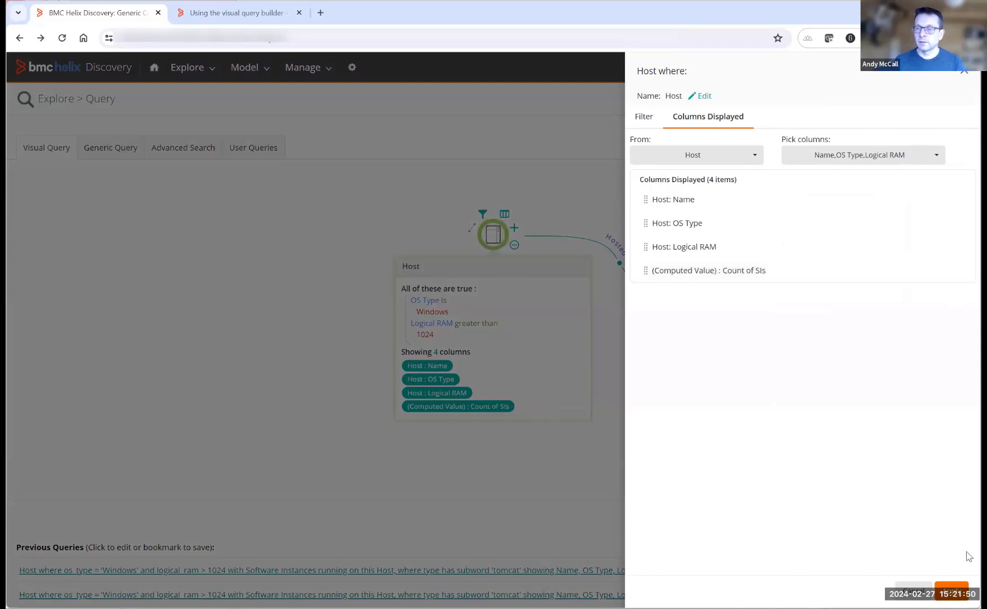
pyautogui.click(960, 588)
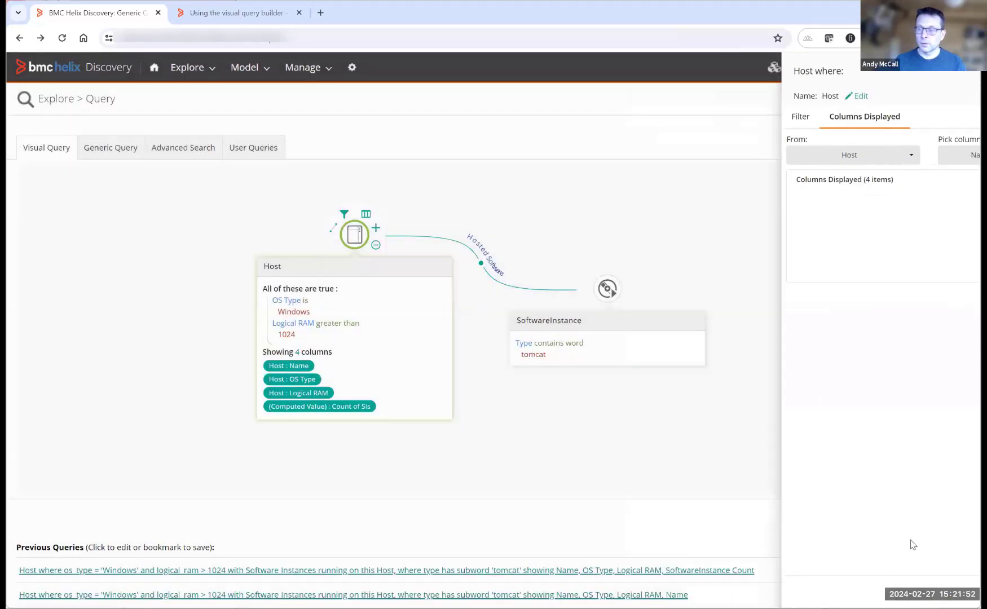
pyautogui.click(919, 533)
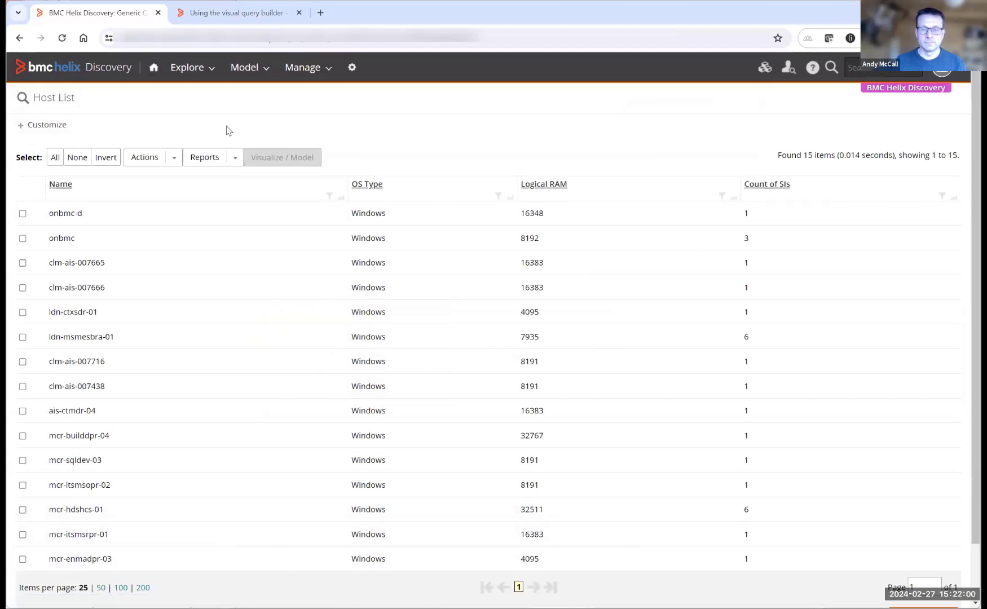
pyautogui.hotkey('alt', 'Left')
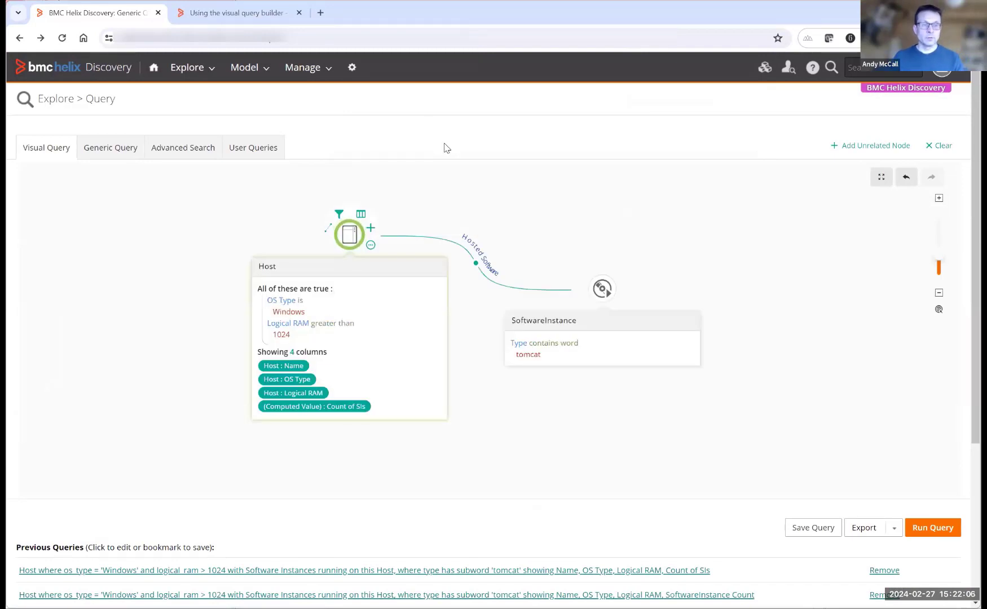
# Add a Software Component node related to the SoftwareInstance node, run the query and return to the visual query
pyautogui.moveTo(620, 291)
pyautogui.click(625, 280)
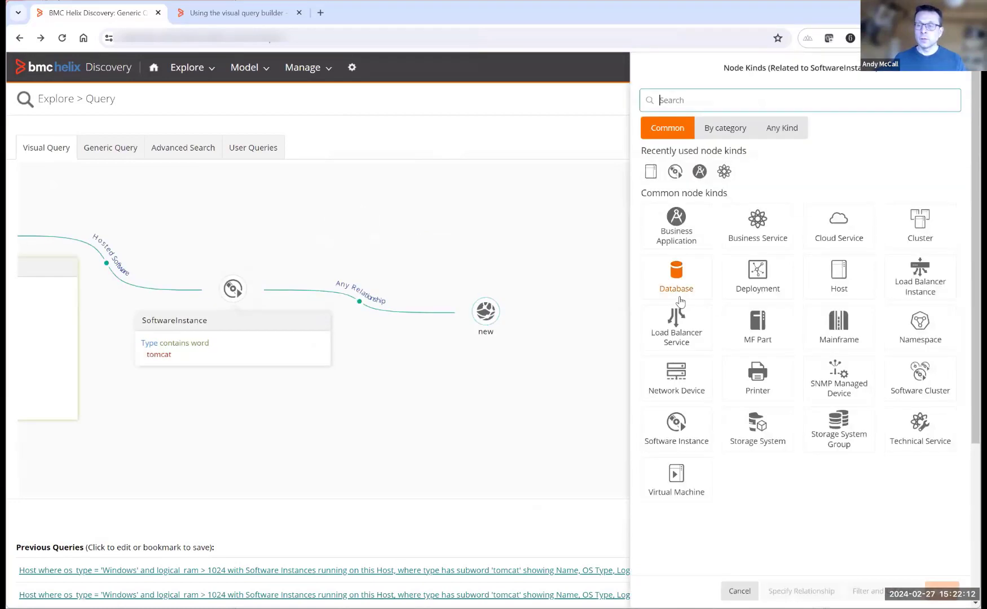
pyautogui.write('Software')
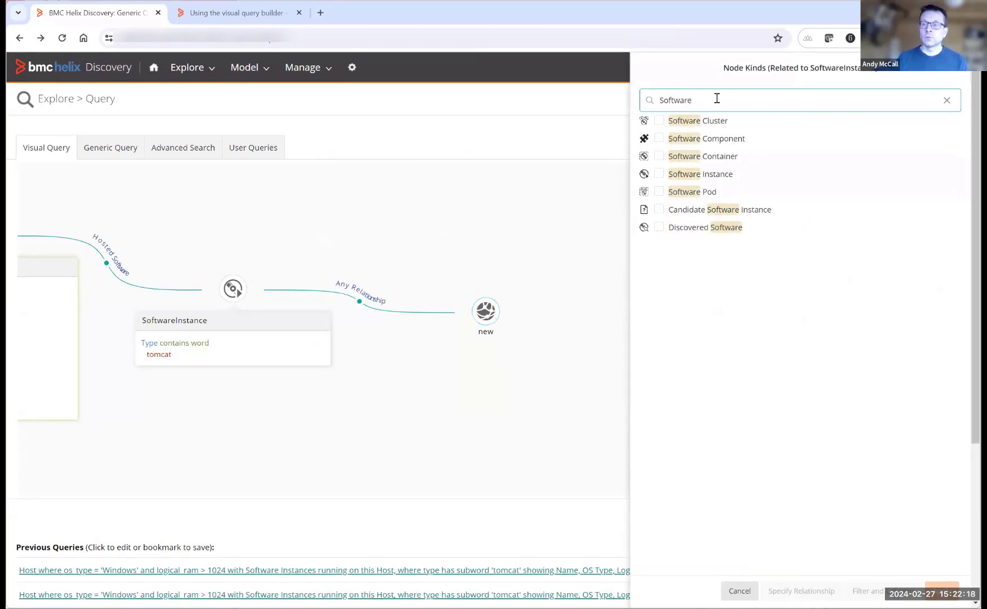
pyautogui.click(697, 141)
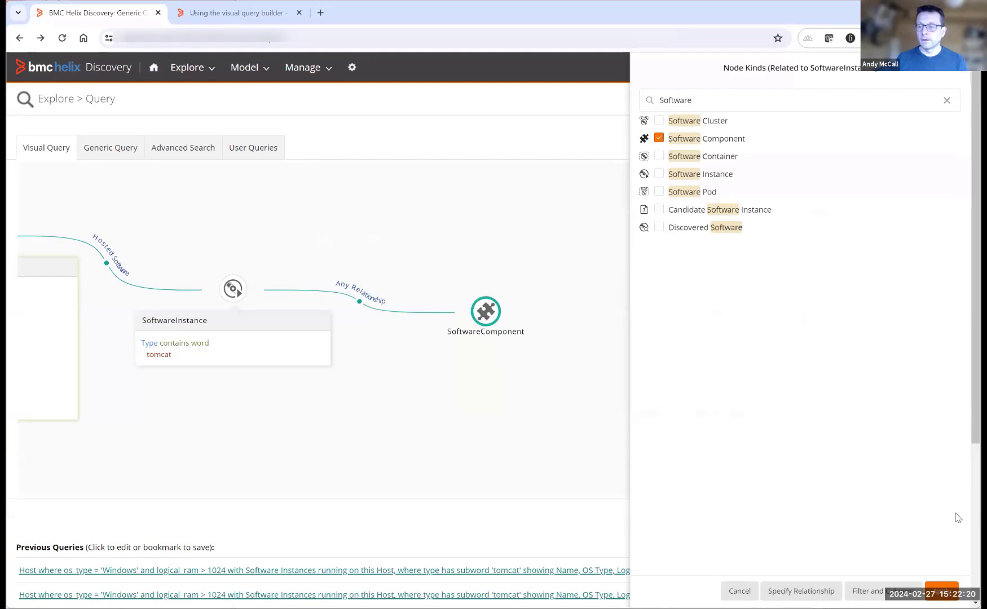
pyautogui.click(943, 590)
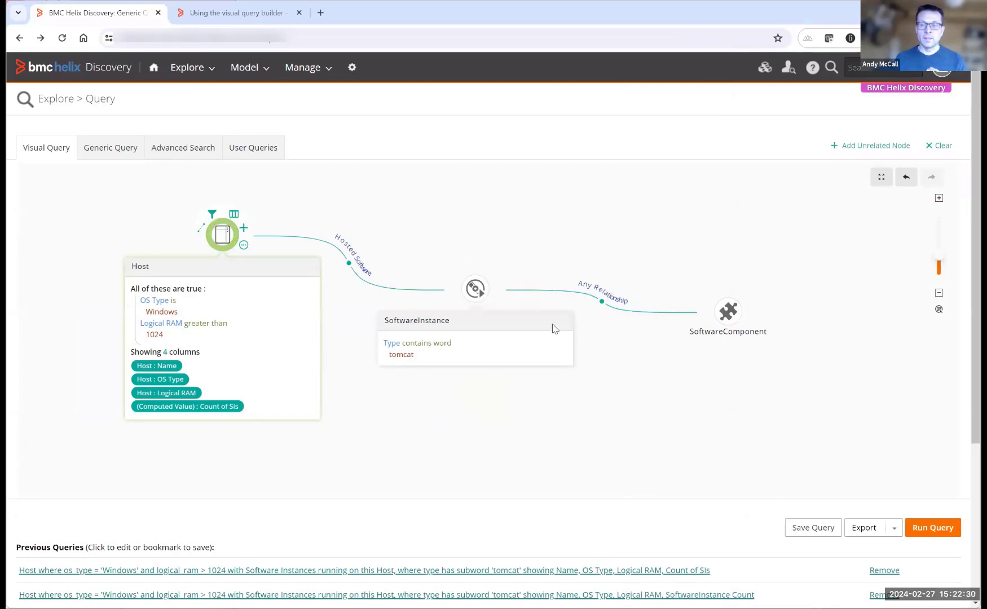
pyautogui.moveTo(731, 316)
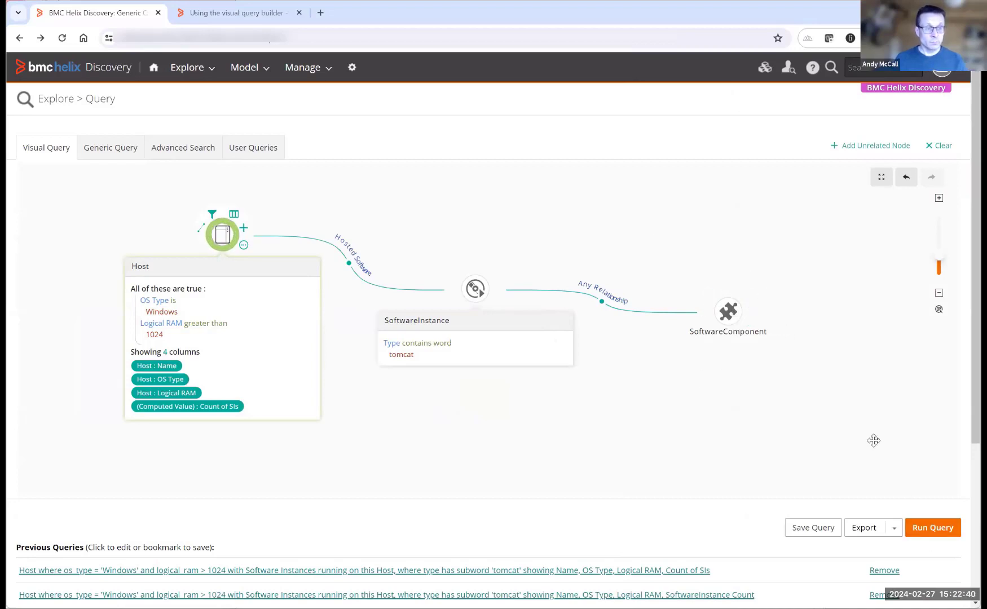
pyautogui.click(923, 526)
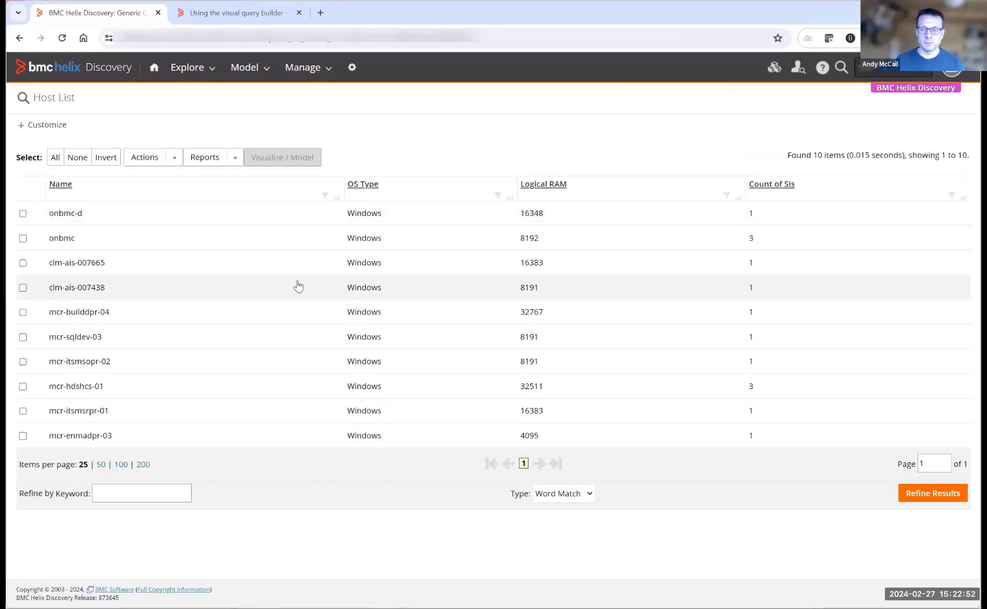
pyautogui.click(302, 279)
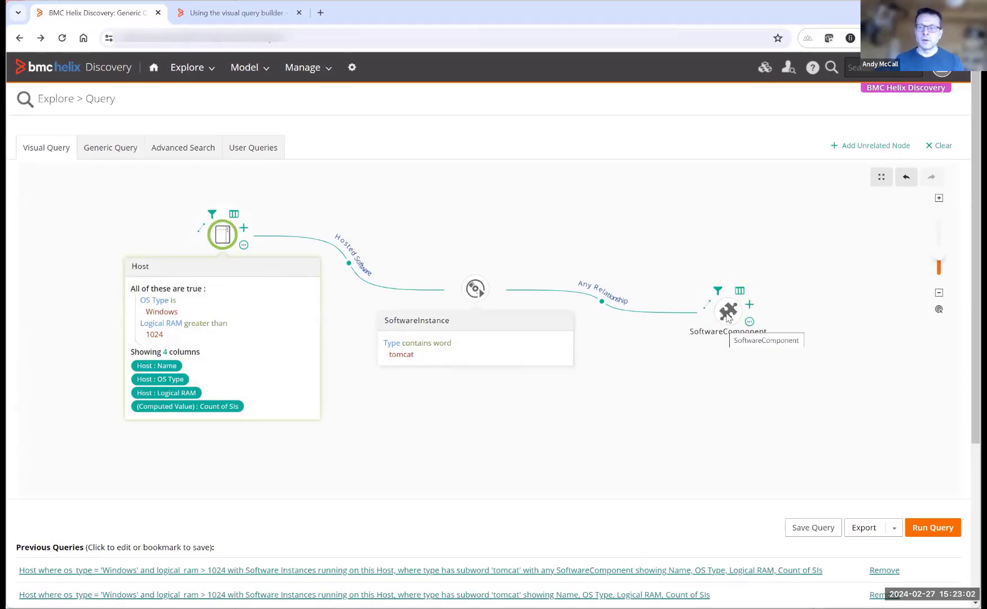
# Mark the SoftwareComponent node as optional and run the query
pyautogui.click(751, 319)
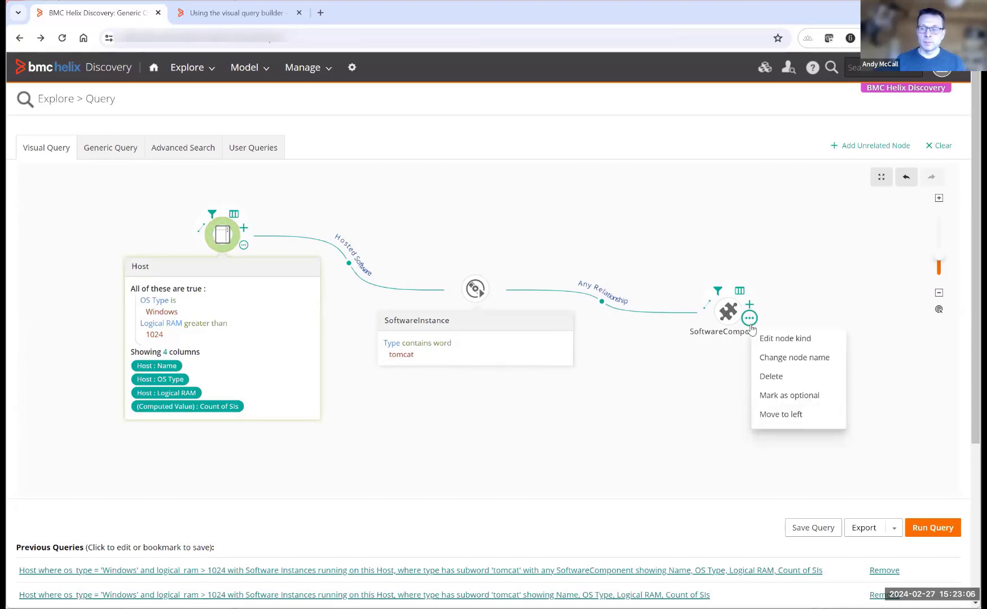
pyautogui.click(784, 401)
pyautogui.moveTo(712, 320)
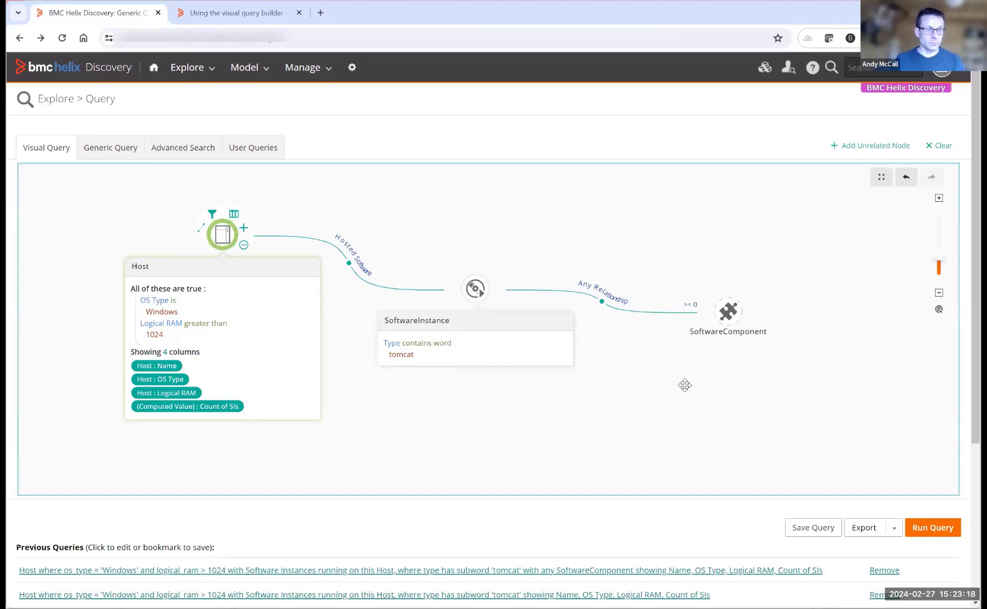
pyautogui.click(935, 529)
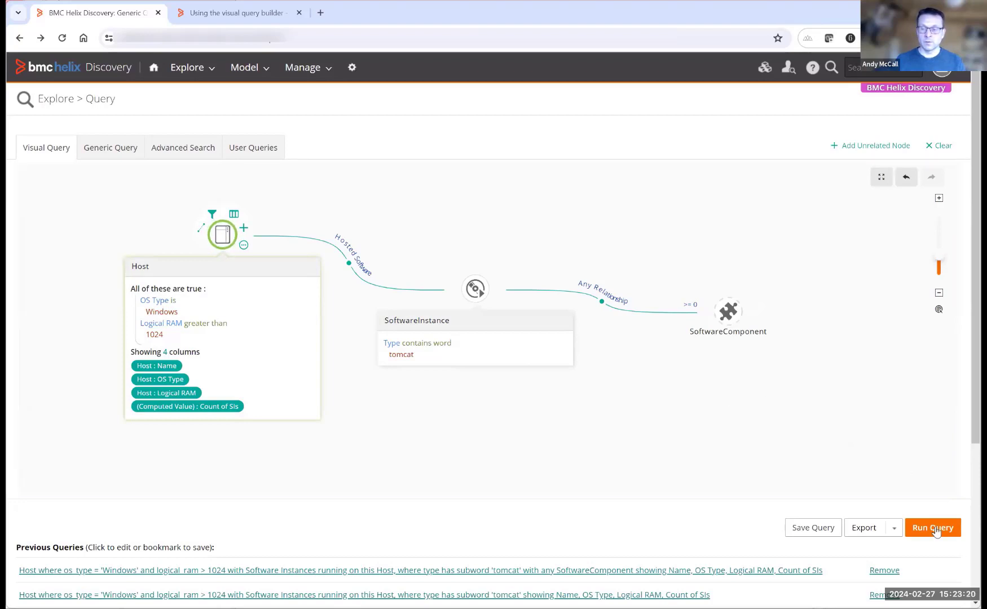
pyautogui.click(933, 528)
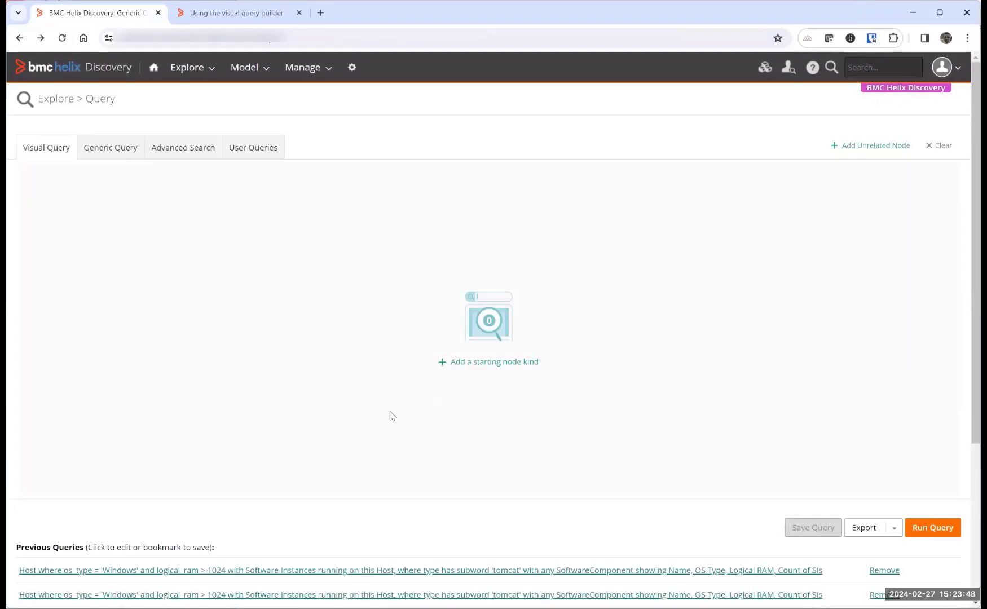
# Reload the most recent previous query, the Tomcat host query with any SoftwareComponent showing Count of SIs, into the visual query
pyautogui.scroll(-2, 390, 403)
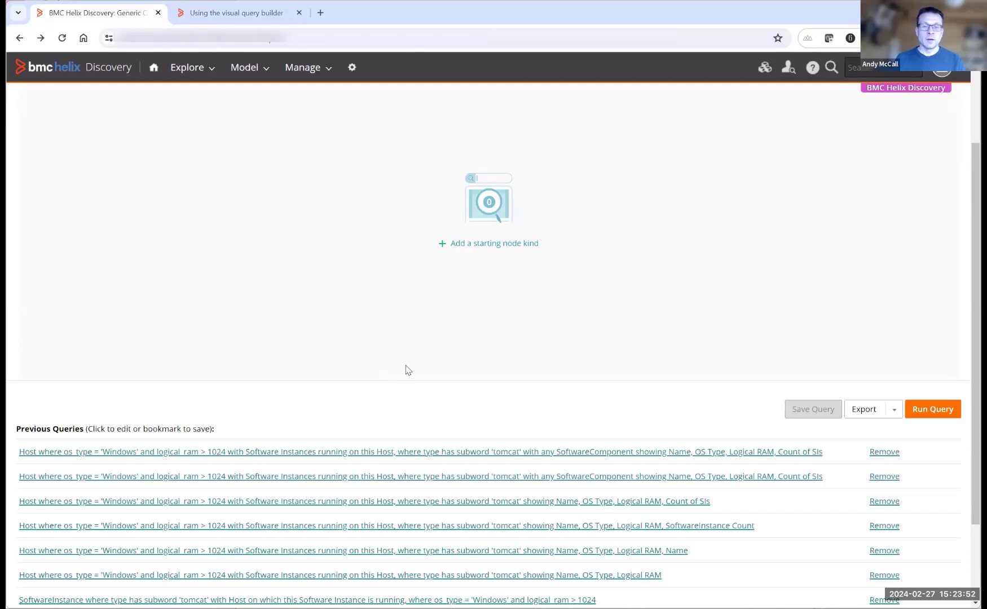
pyautogui.scroll(2, 408, 370)
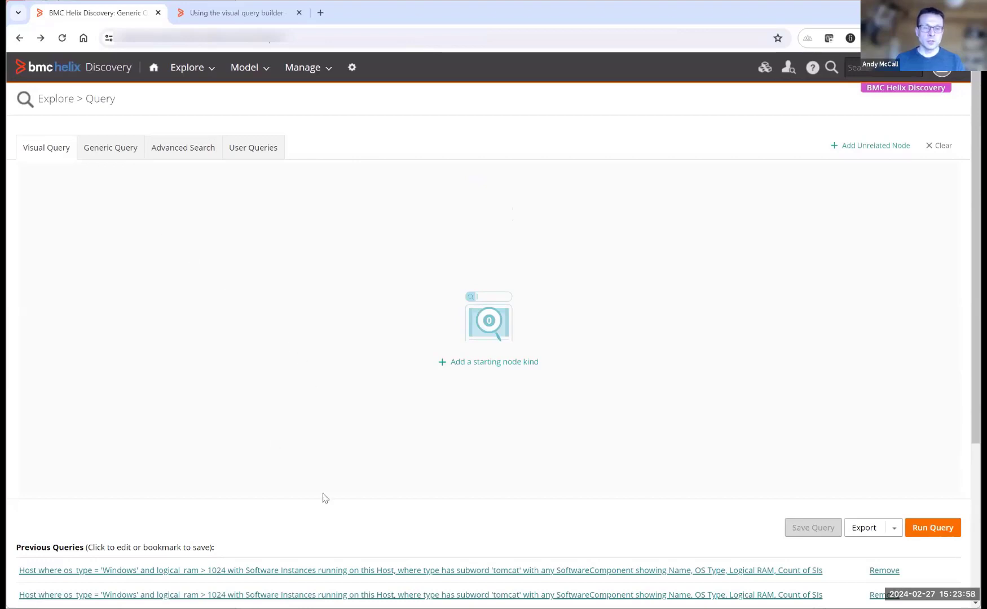
pyautogui.scroll(-1, 403, 541)
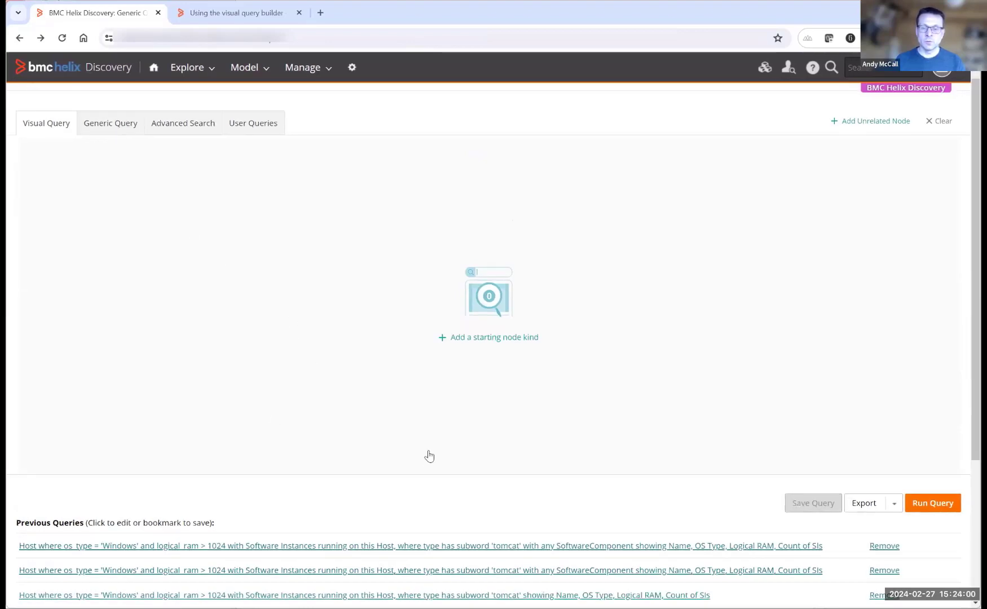
pyautogui.scroll(-2, 429, 456)
pyautogui.click(429, 449)
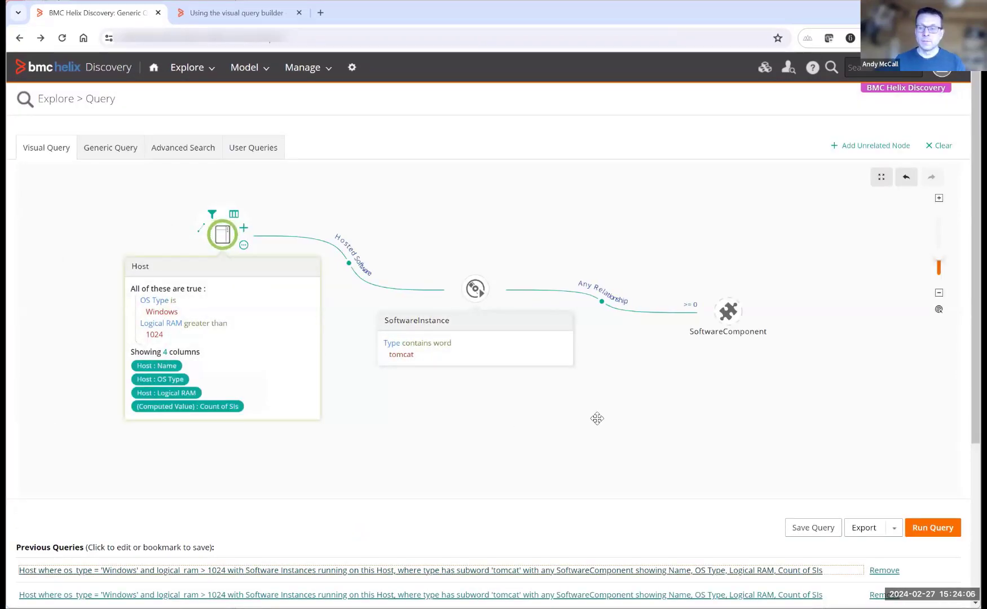
# Add the SoftwareComponent Count column to the Host node's displayed columns, run the query and return to the visual query
pyautogui.click(236, 215)
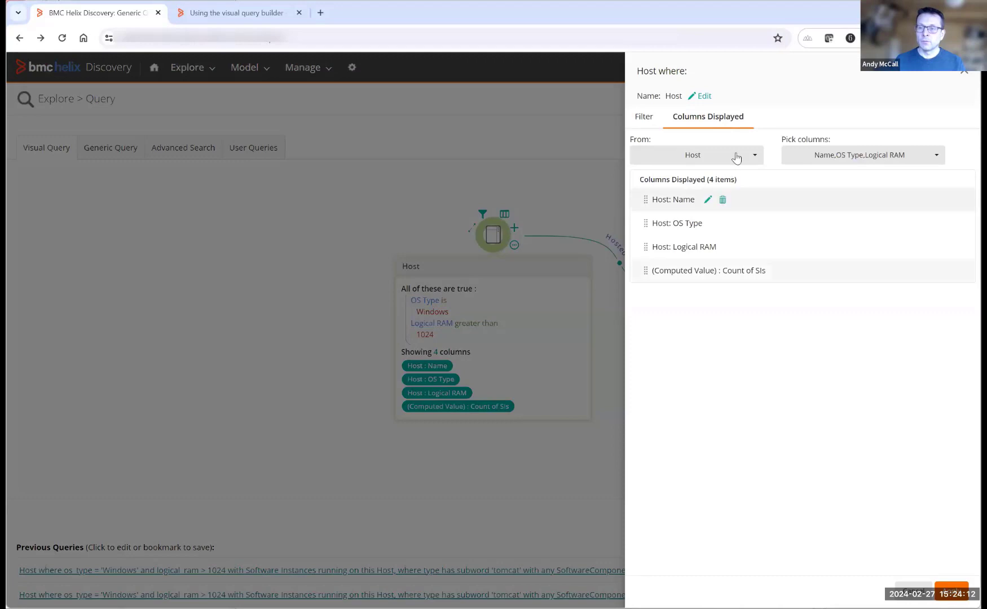
pyautogui.click(747, 163)
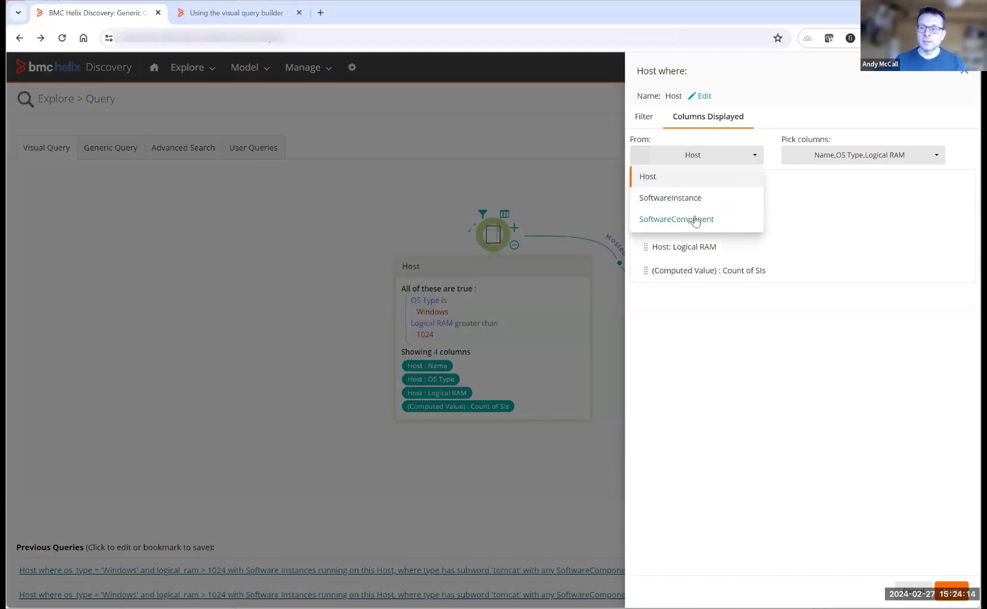
pyautogui.click(696, 220)
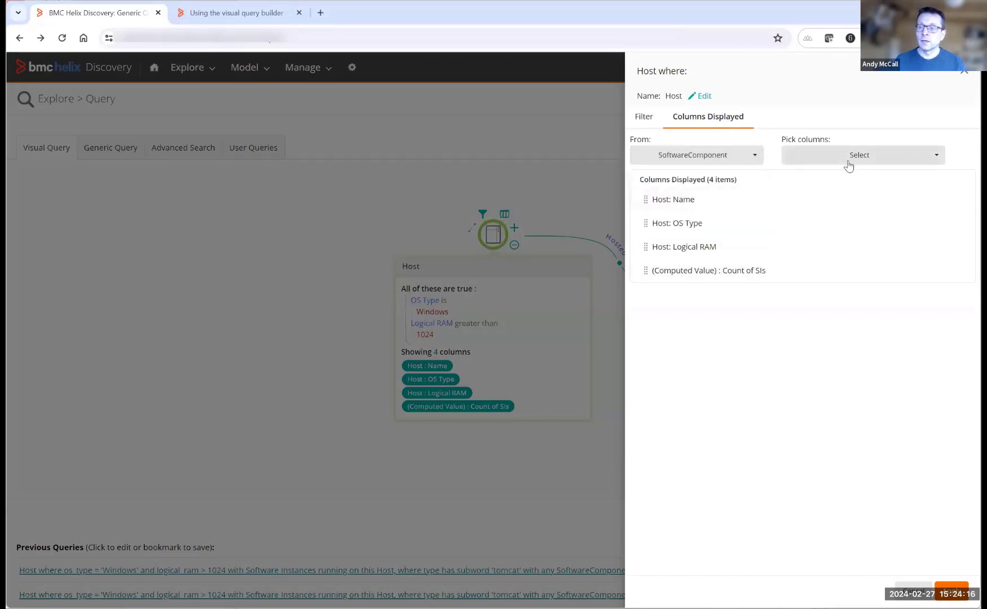
pyautogui.click(815, 160)
pyautogui.click(797, 198)
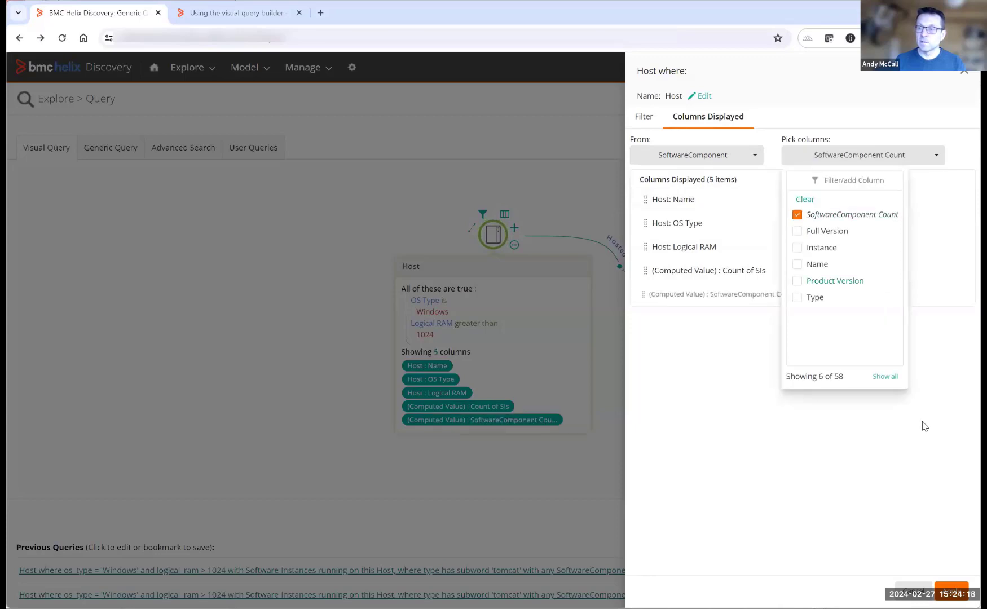
pyautogui.click(961, 588)
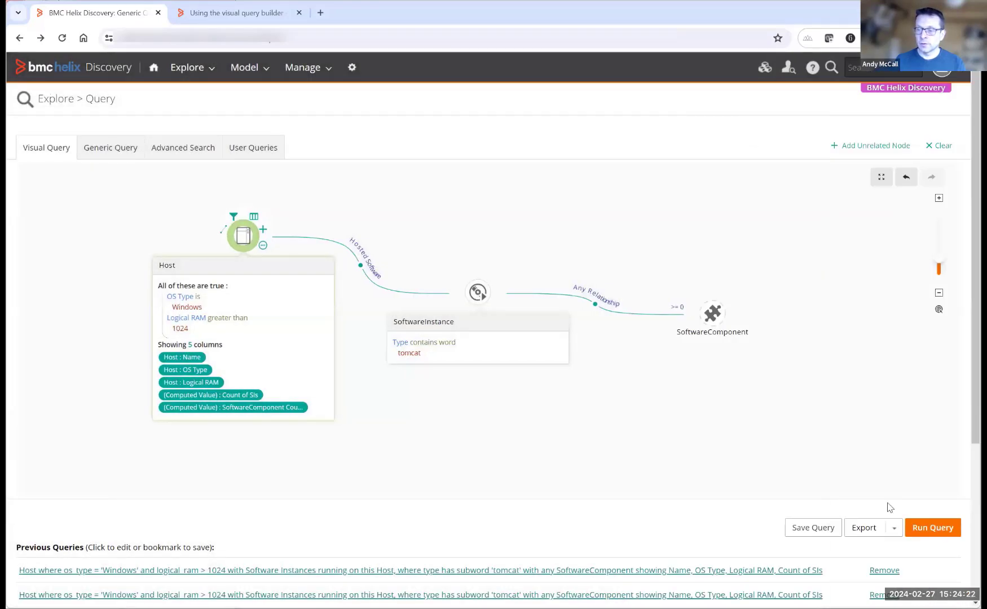
pyautogui.click(925, 528)
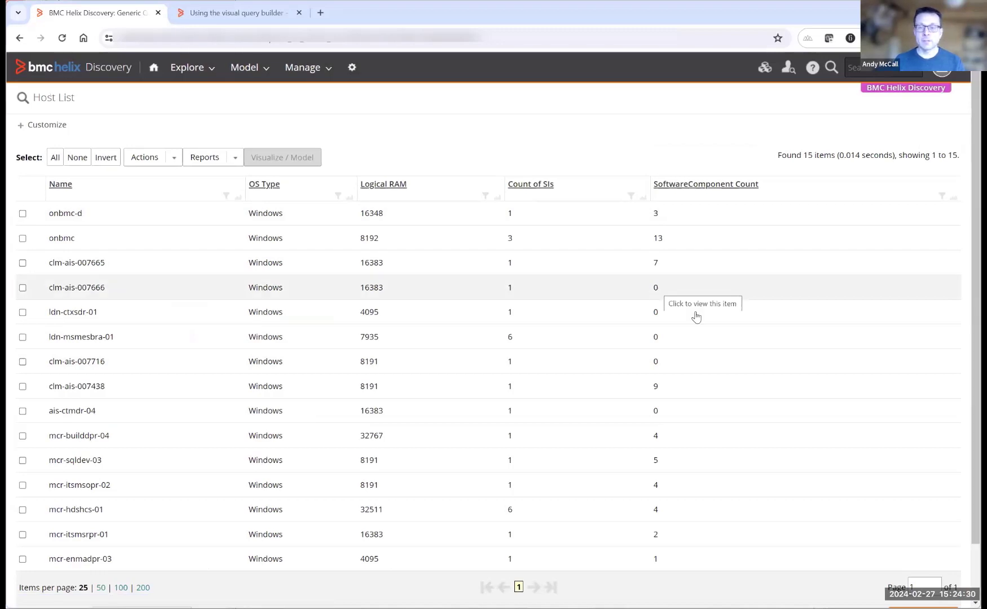
pyautogui.click(21, 39)
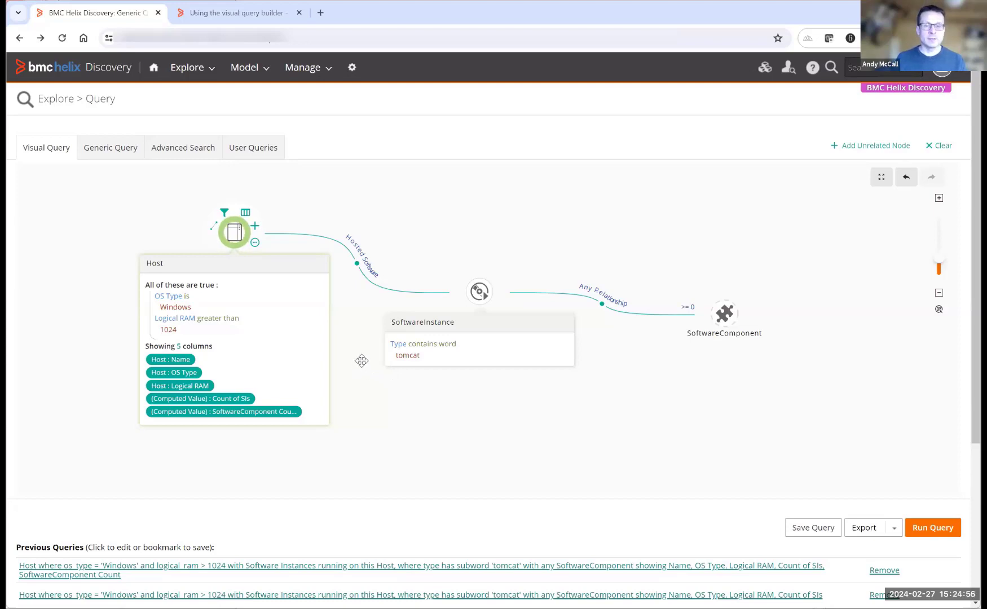
# Add a Patch node related to the Host node
pyautogui.click(256, 228)
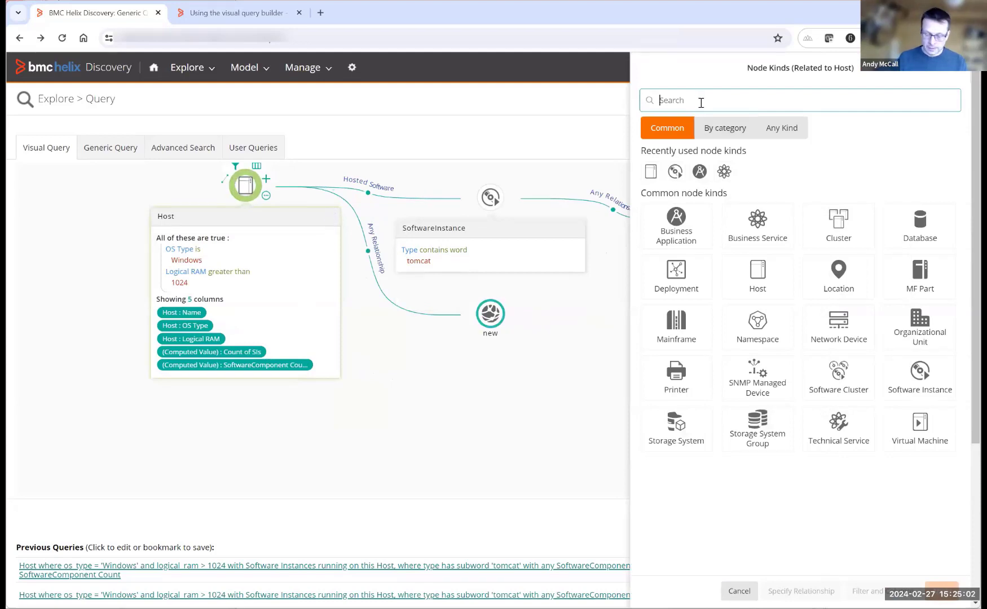
pyautogui.write('patch')
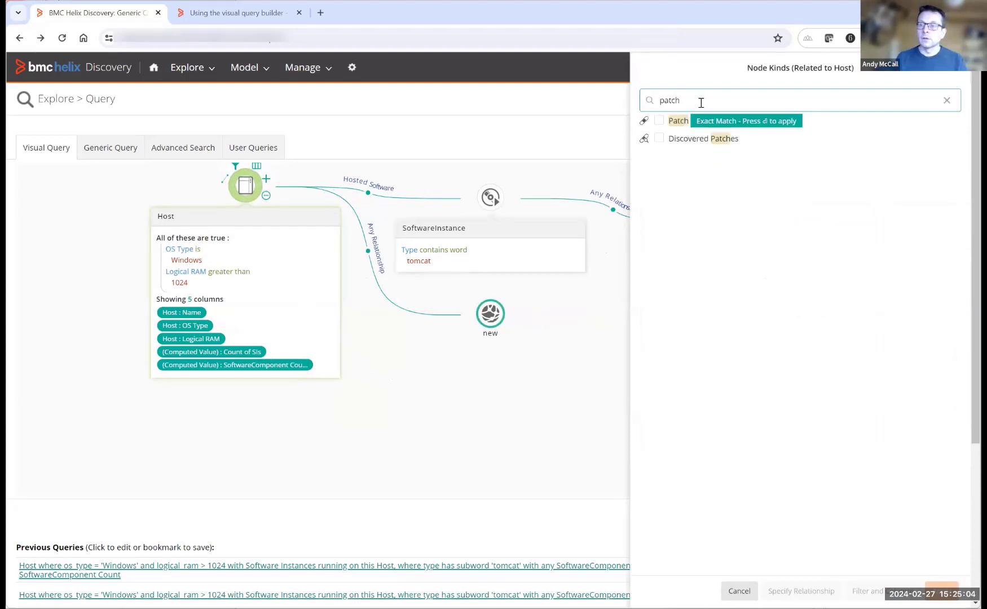
pyautogui.press('Return')
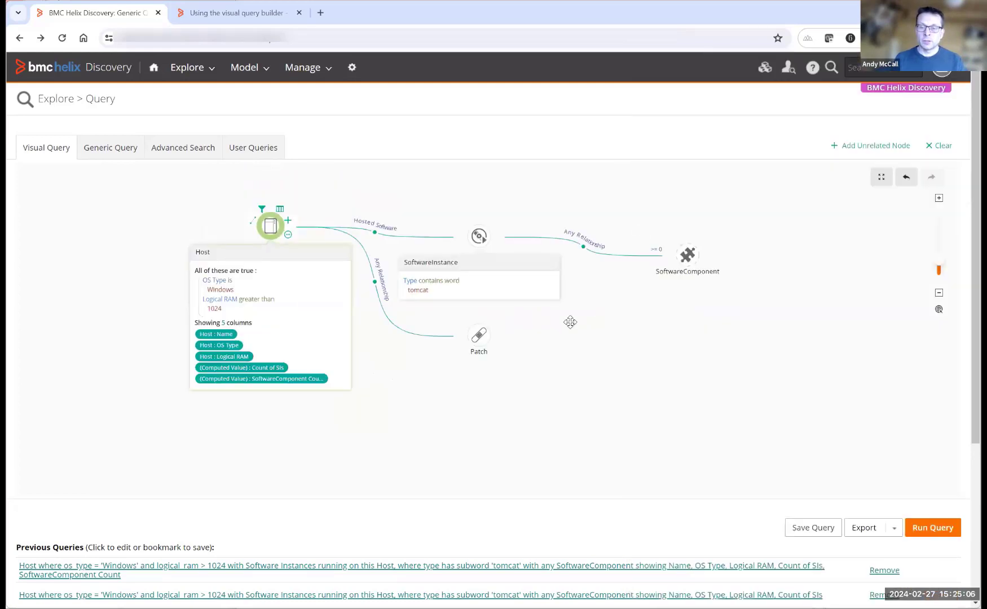
# Filter the Patch node so that Name contains word KB3004361
pyautogui.moveTo(481, 336)
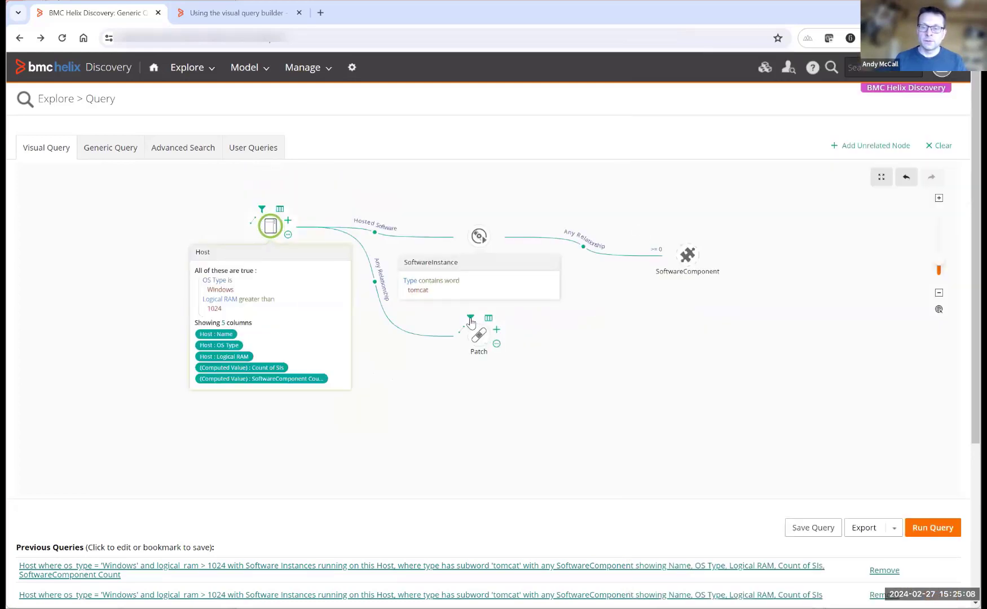
pyautogui.click(470, 314)
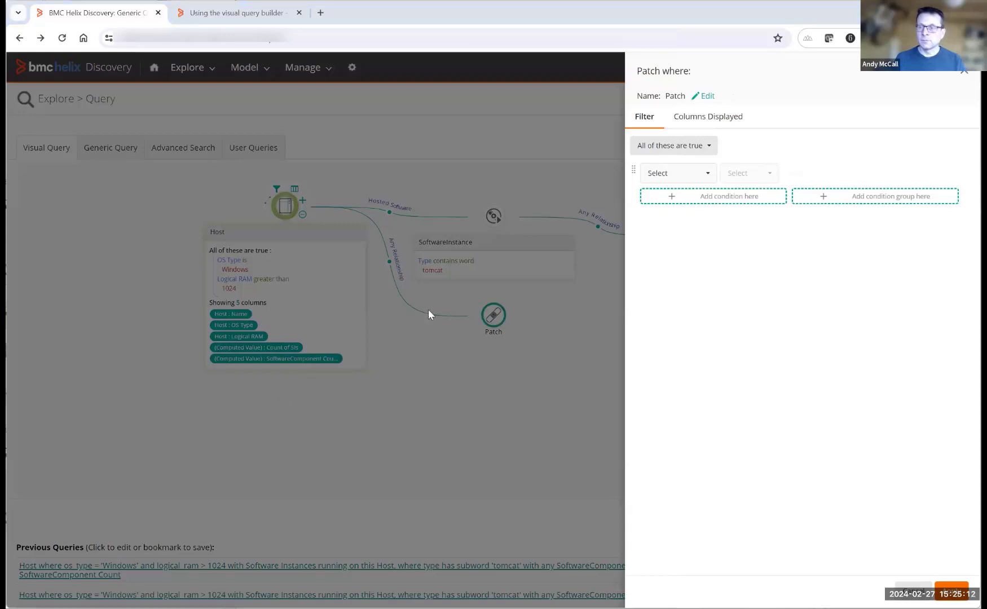
pyautogui.click(689, 178)
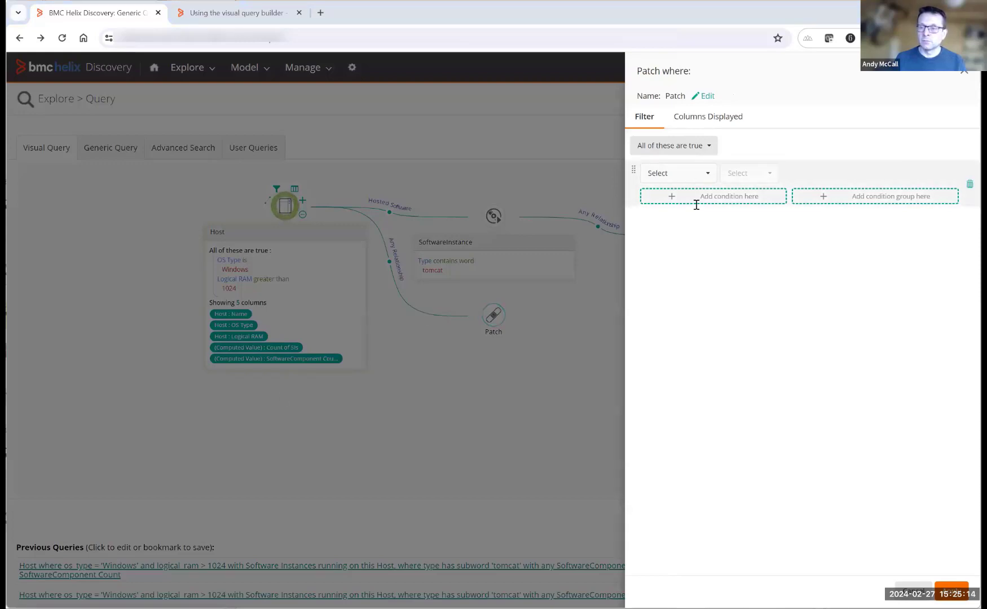
pyautogui.press('Return')
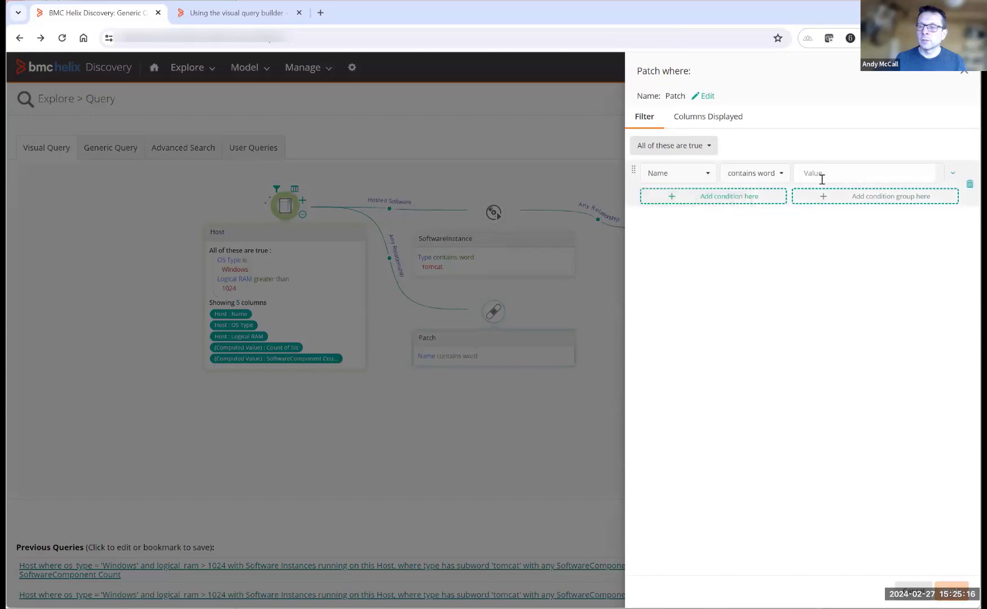
pyautogui.click(823, 177)
pyautogui.write('KB3004361')
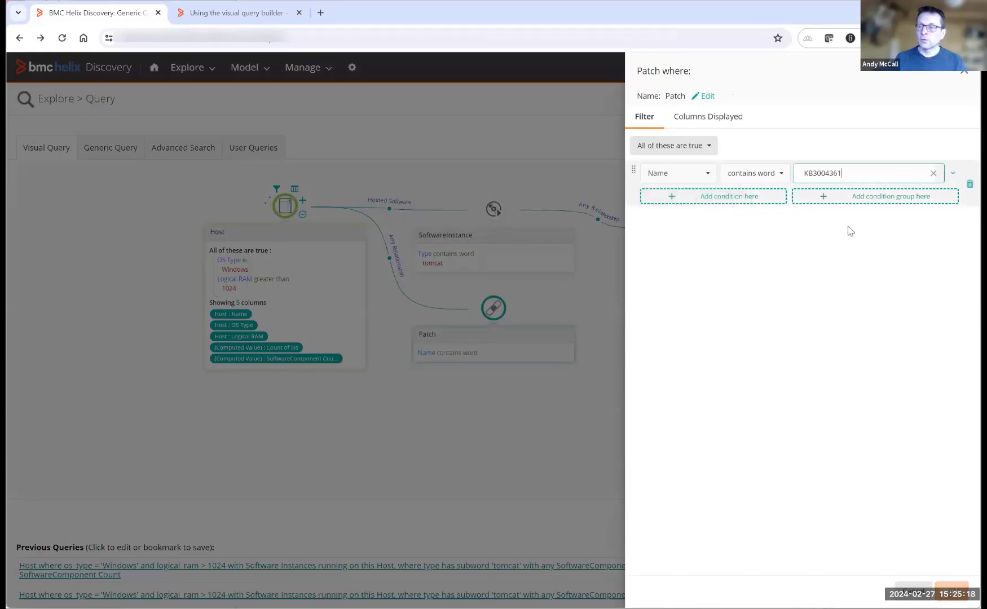
pyautogui.click(939, 585)
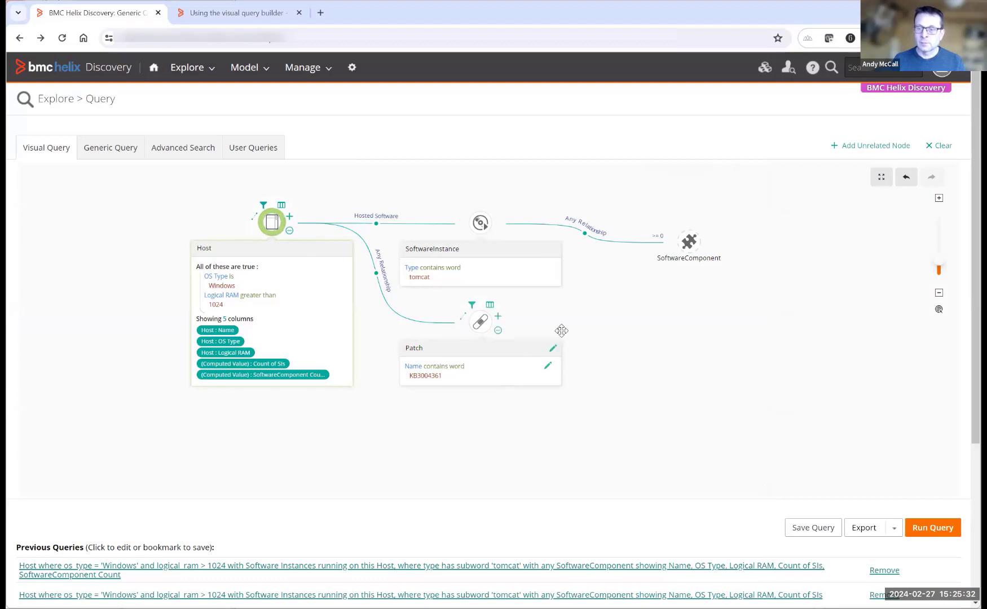
# Move the Patch node to the left of the Host node, run the query and return to the visual query
pyautogui.click(498, 331)
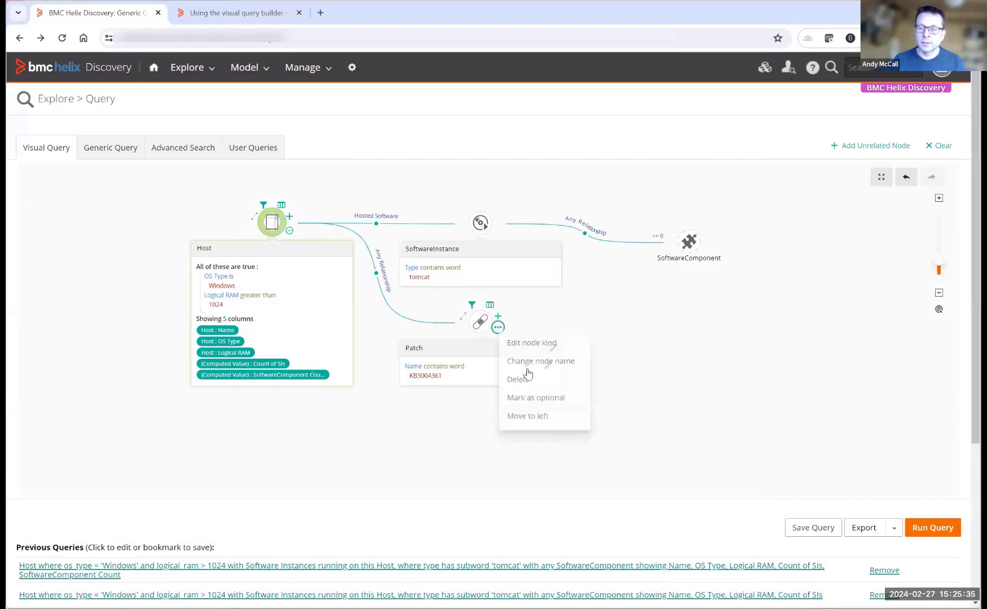
pyautogui.click(537, 423)
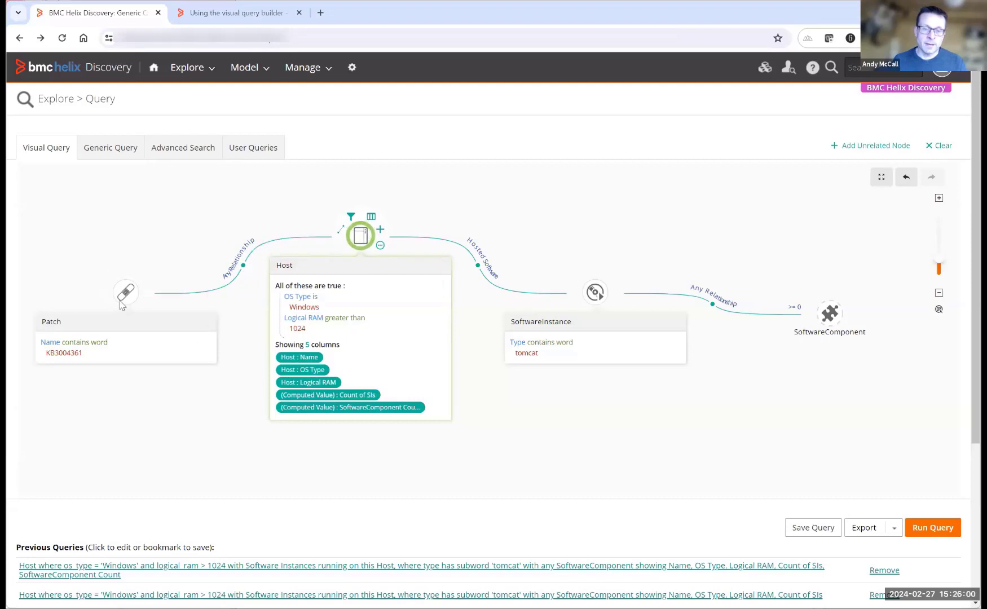
pyautogui.click(938, 531)
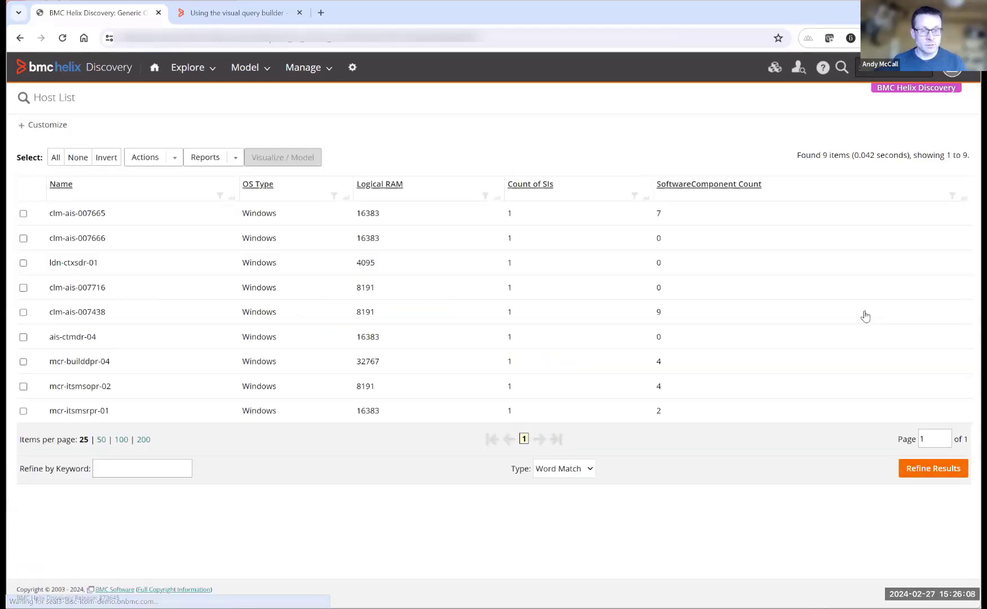
pyautogui.click(20, 38)
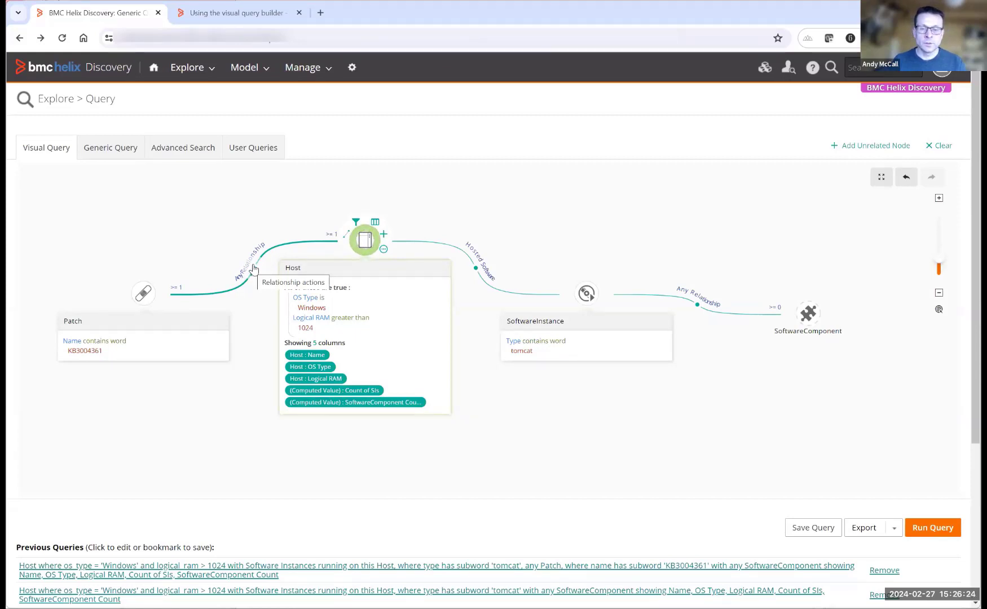
# Set the Patch Count on the relationship between Patch and Host to exactly 0, run the query and return to the visual query
pyautogui.click(253, 269)
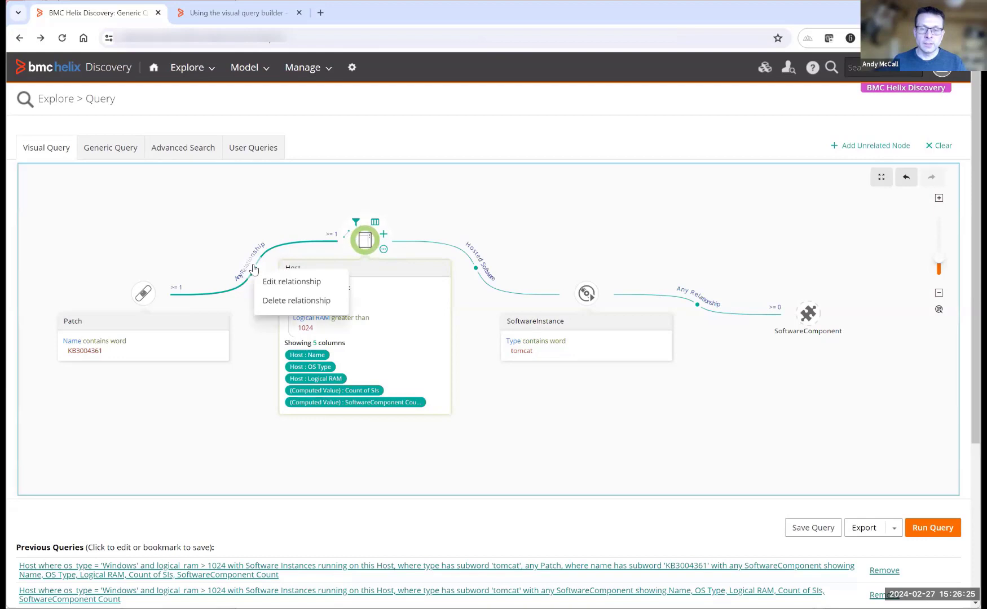
pyautogui.click(280, 288)
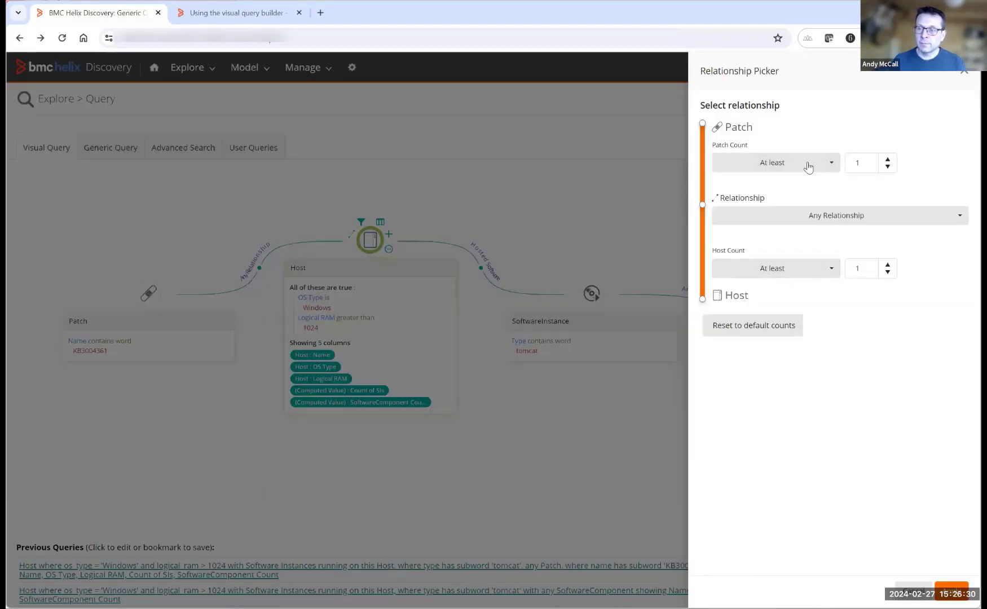
pyautogui.click(834, 167)
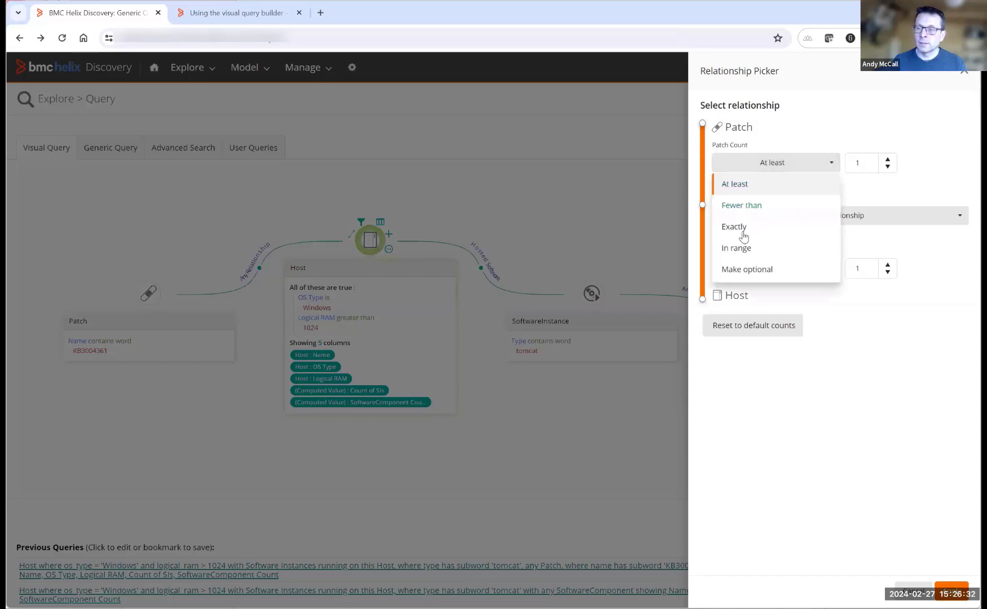
pyautogui.click(767, 225)
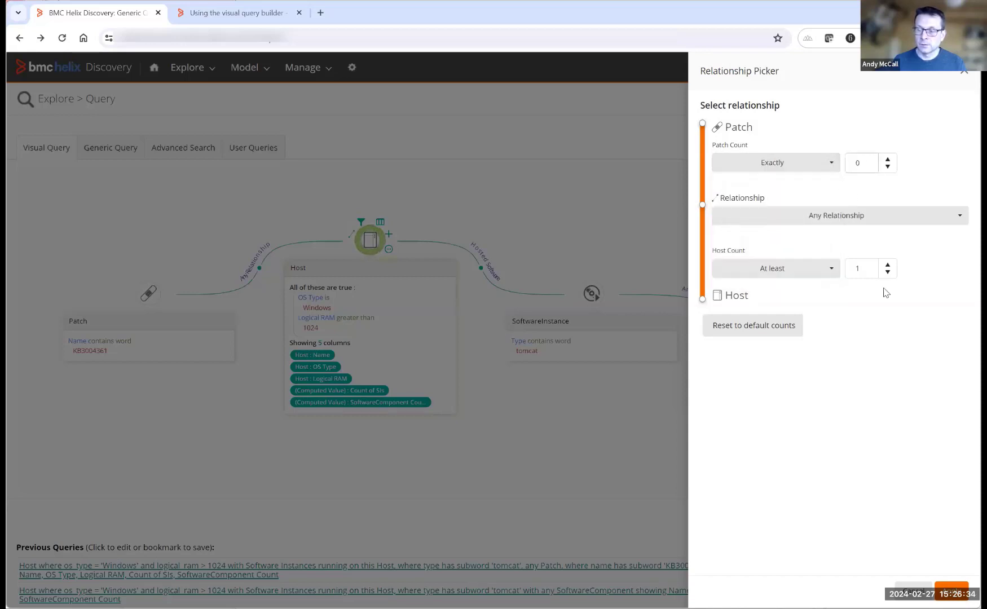
pyautogui.click(963, 593)
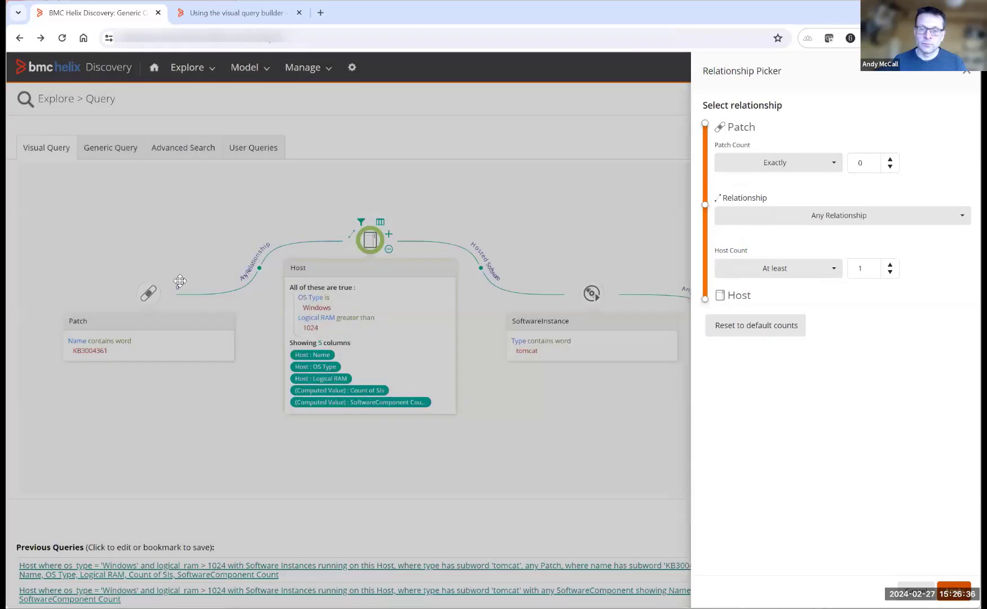
pyautogui.moveTo(172, 292)
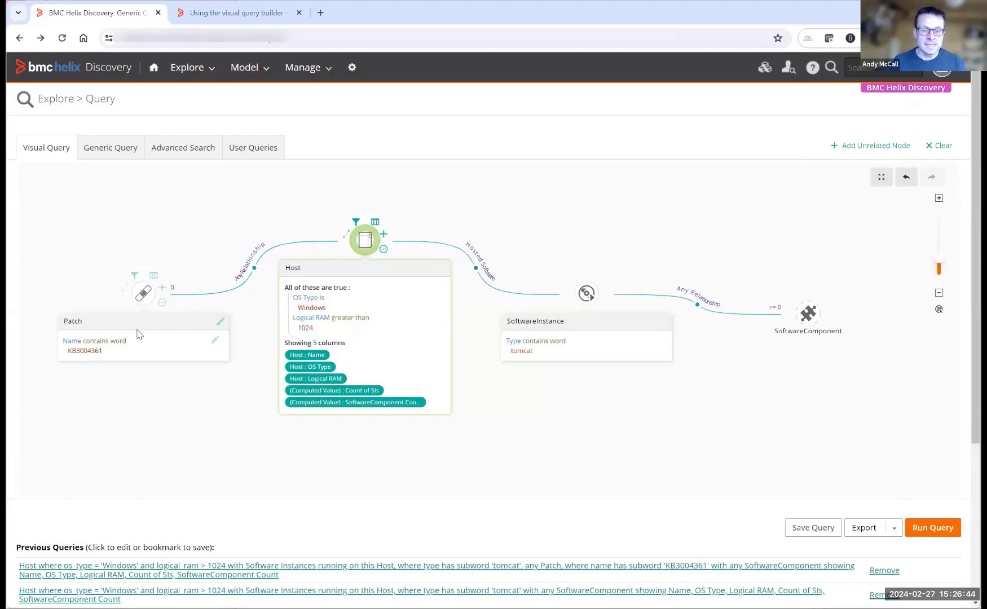
pyautogui.click(932, 520)
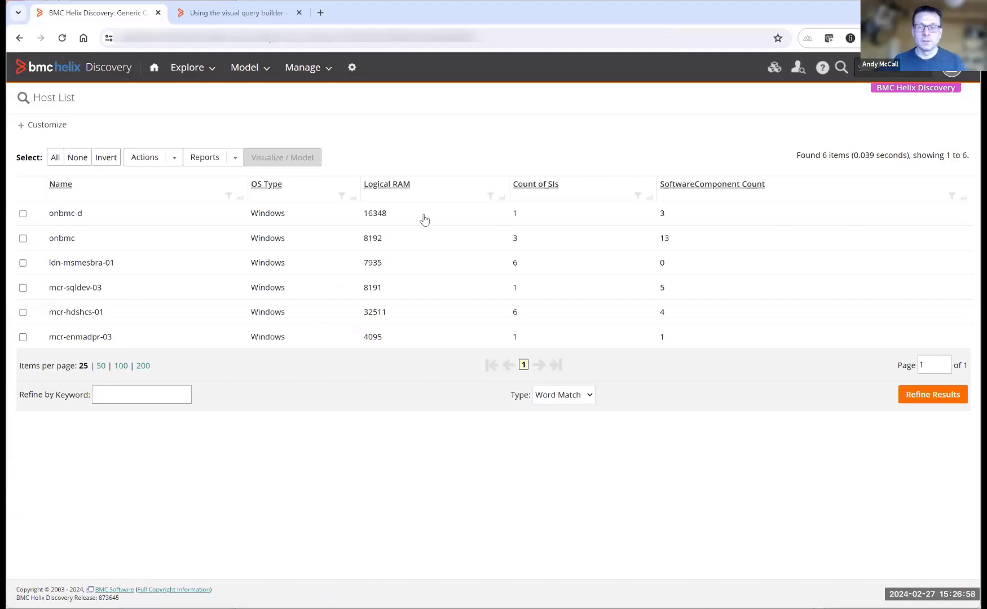
pyautogui.click(20, 38)
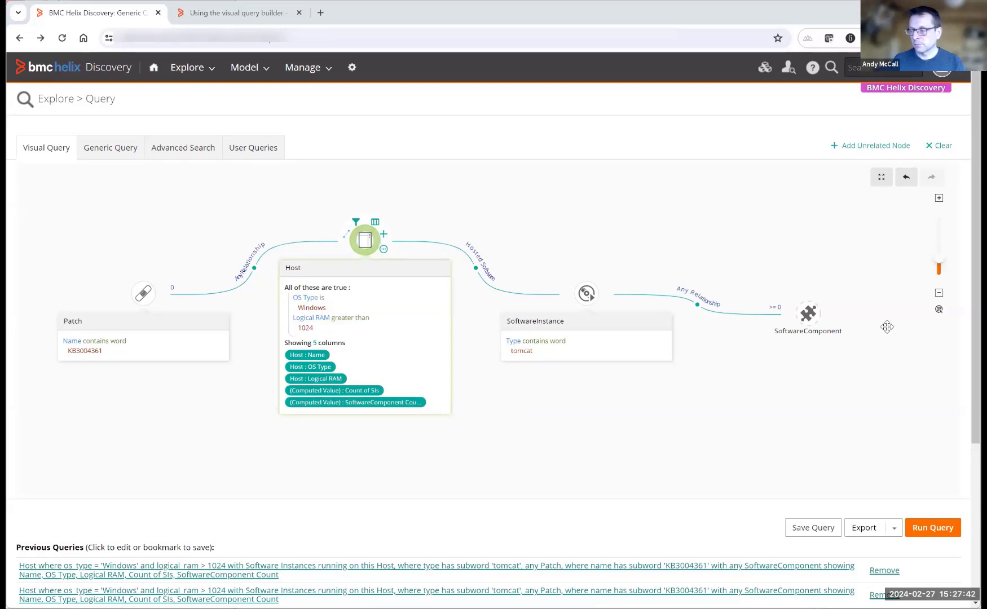
pyautogui.hotkey('alt', 'Tab')
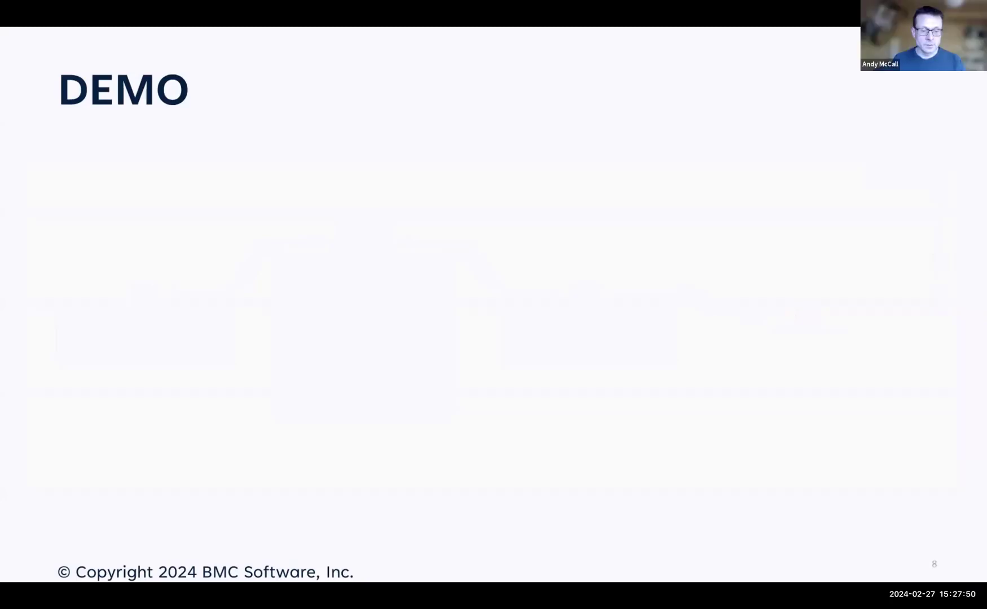
pyautogui.press('Right')
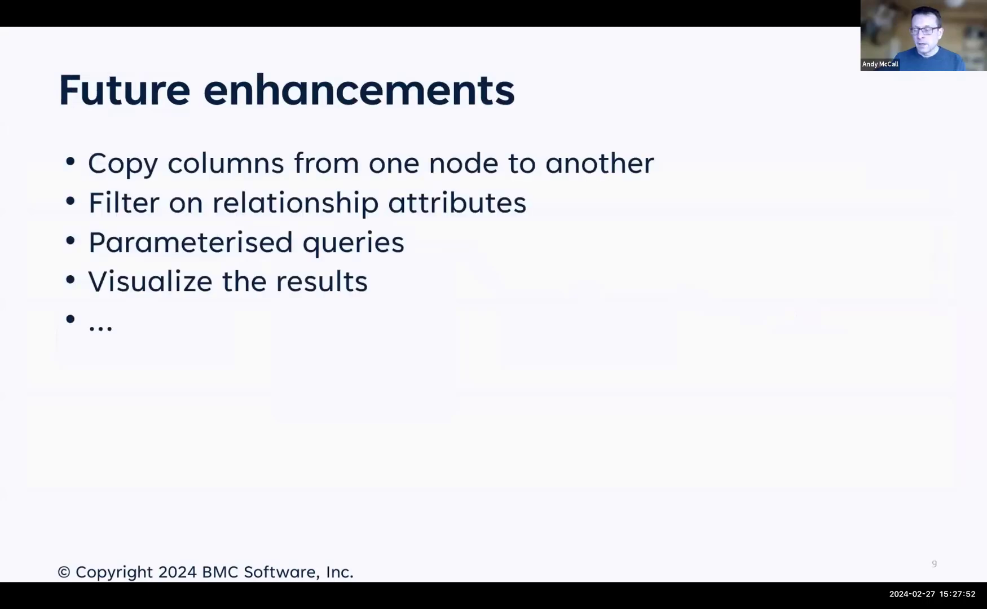
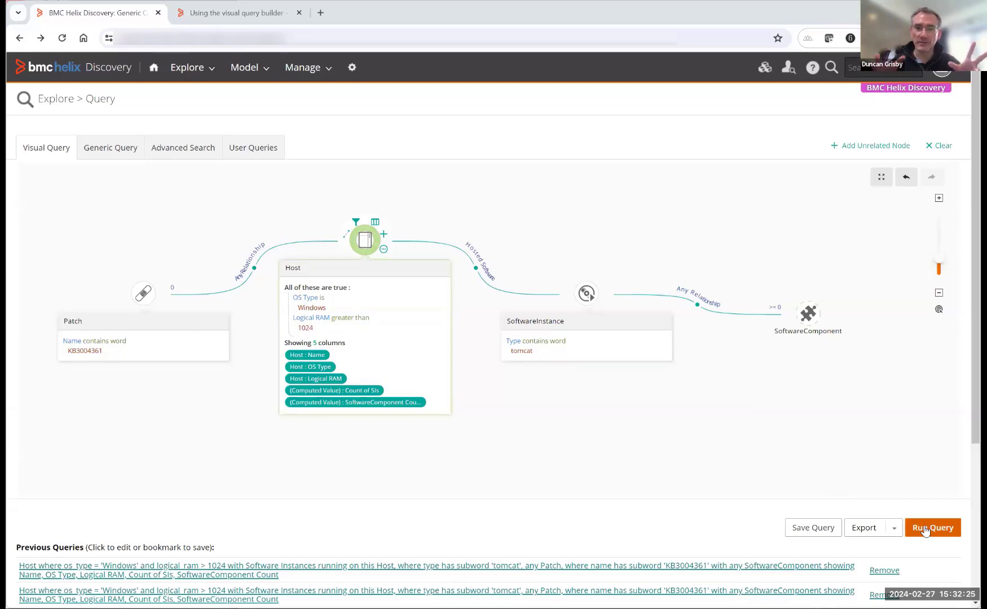
# Run the query and examine the raw query text and the column customization of the host list
pyautogui.click(925, 530)
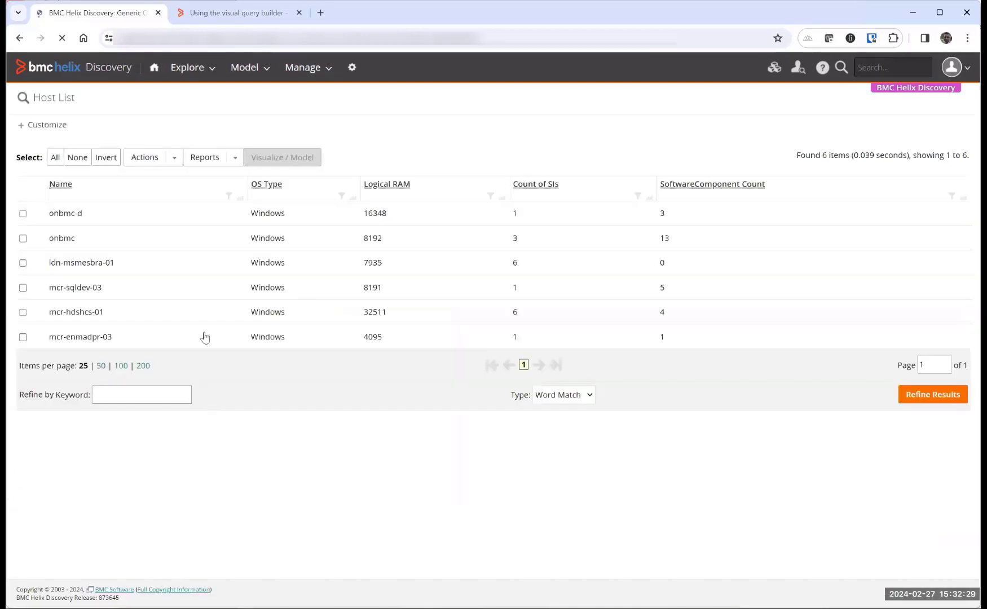
pyautogui.click(55, 129)
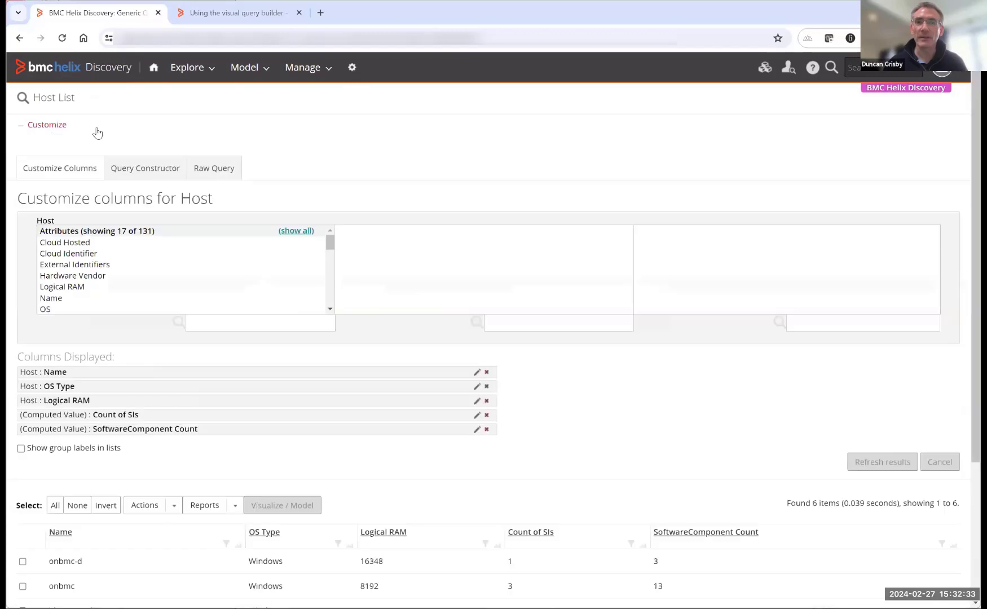
pyautogui.click(223, 175)
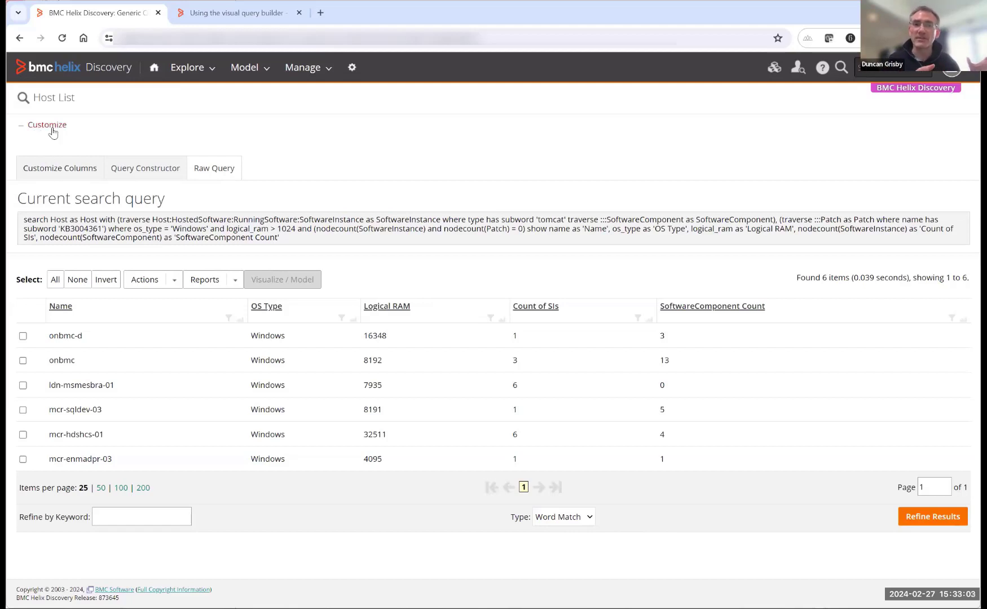
pyautogui.click(67, 172)
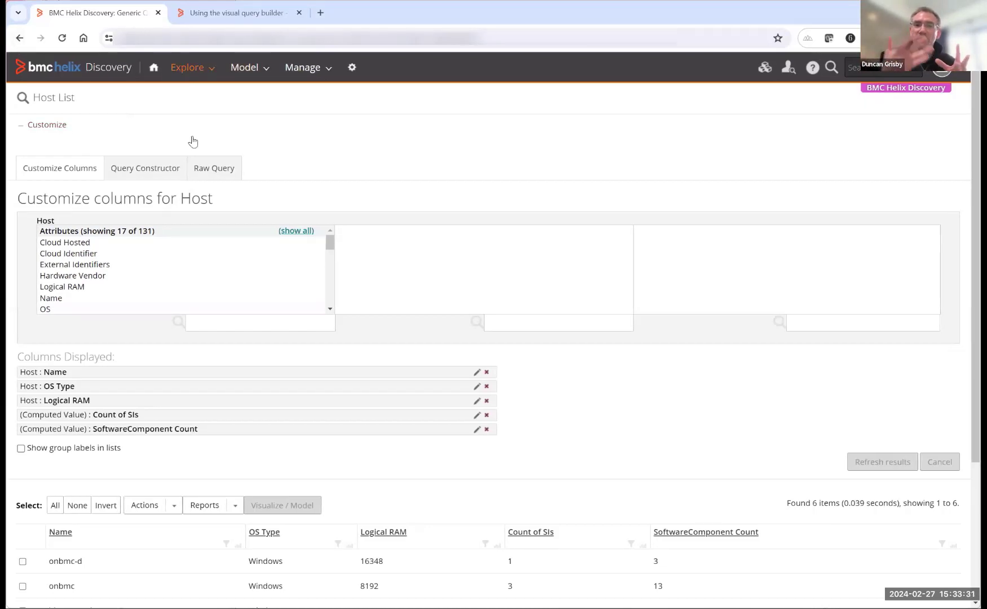
# Go back to the query page and reload the most recent previous query, the Tomcat host query with Patch KB3004361
pyautogui.moveTo(184, 74)
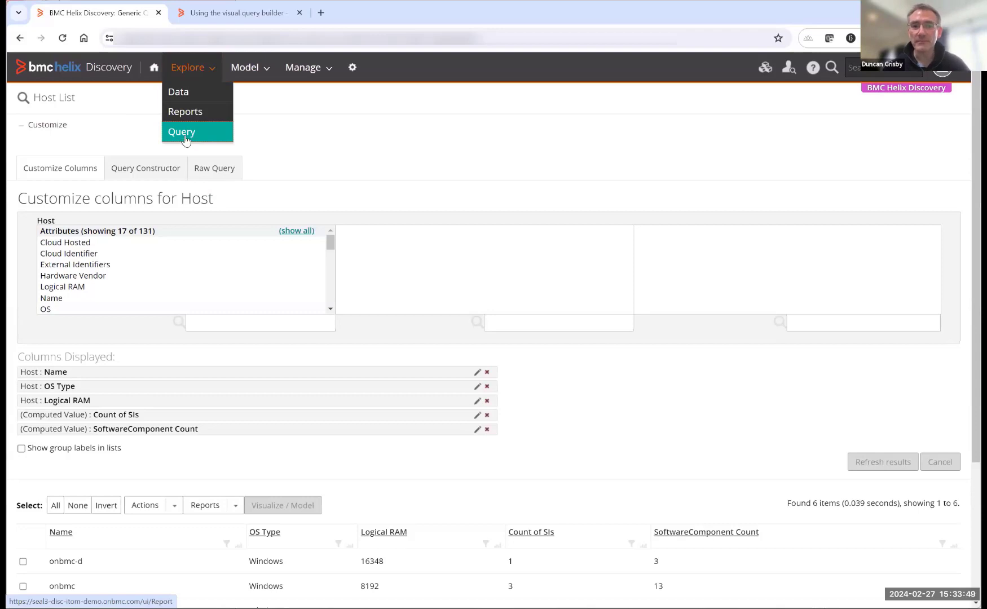
pyautogui.click(186, 135)
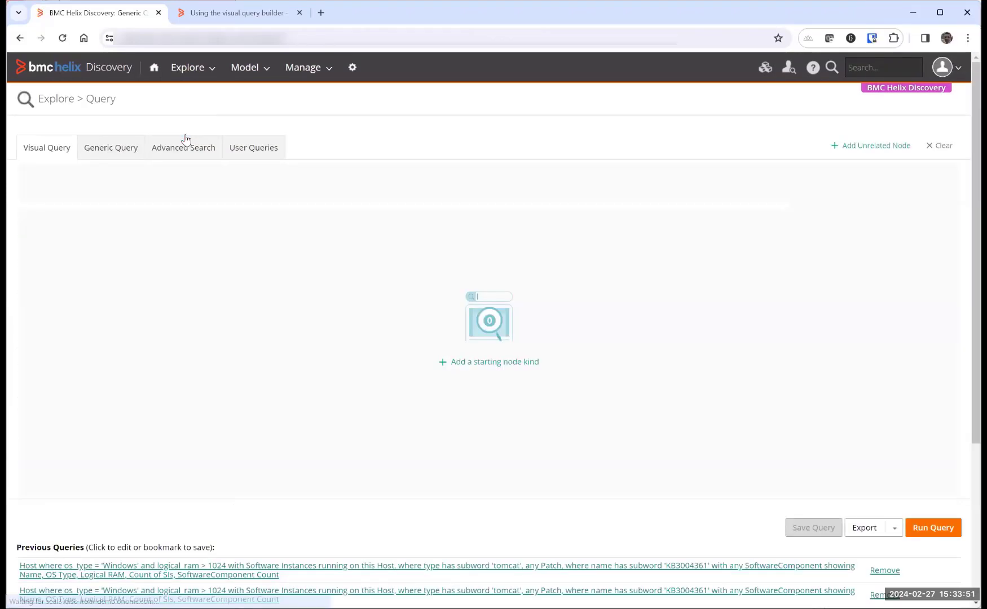
pyautogui.click(396, 566)
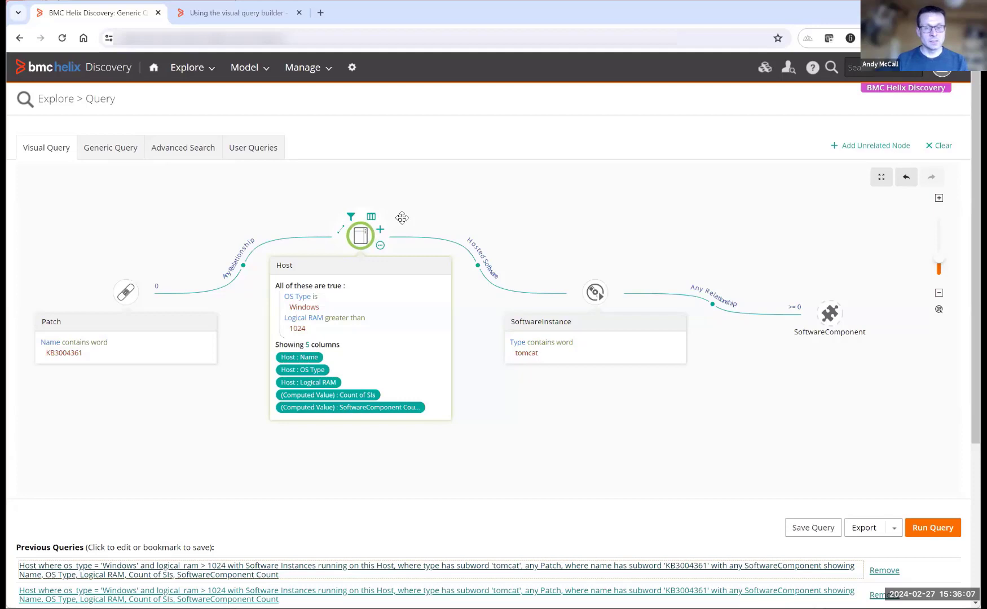
# Add an Organizational Unit node from the Context & Metadata category, related to the Host node
pyautogui.click(379, 229)
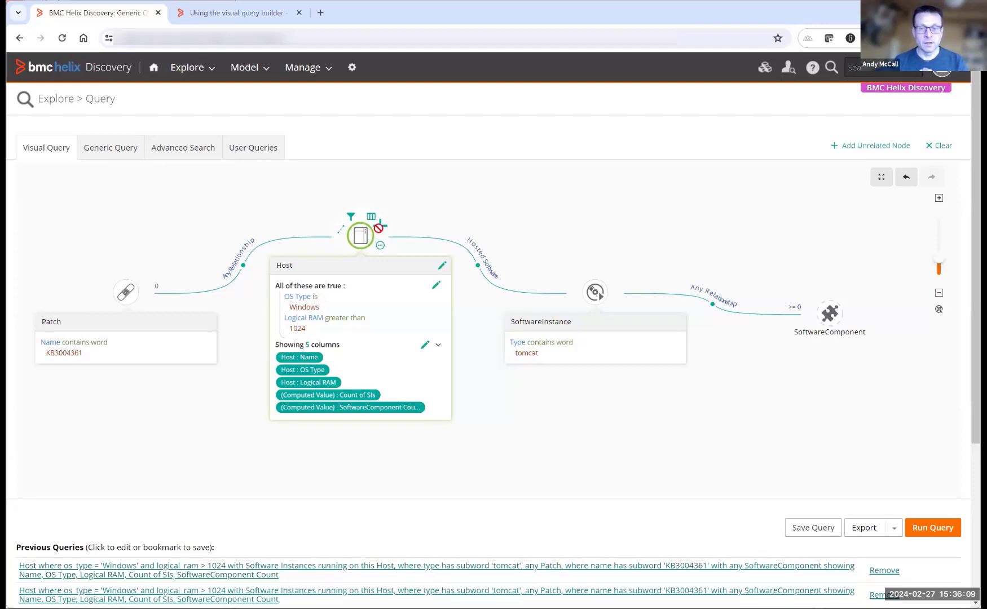
pyautogui.moveTo(378, 228); pyautogui.dragTo(595, 353)
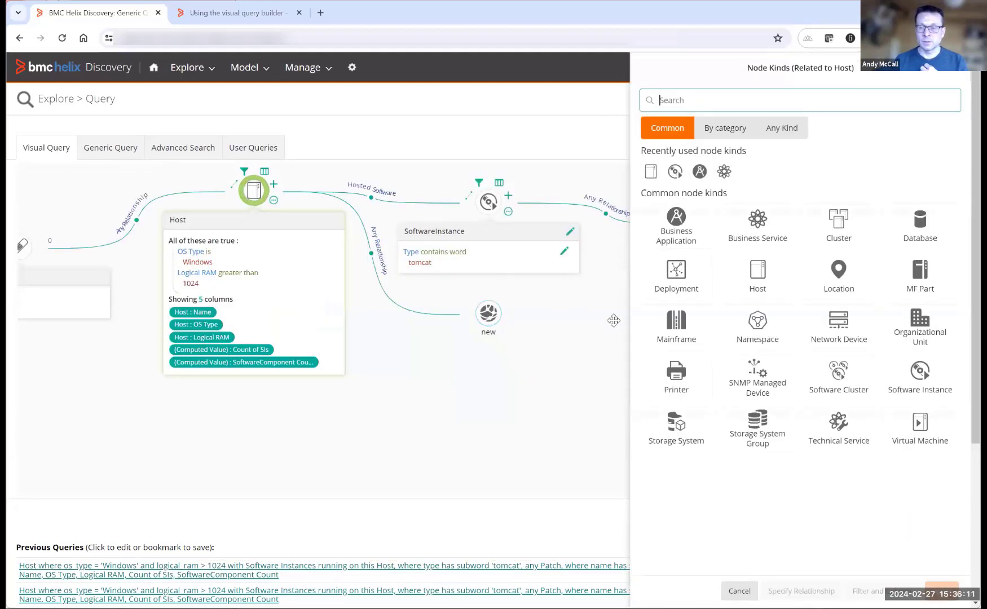
pyautogui.click(720, 125)
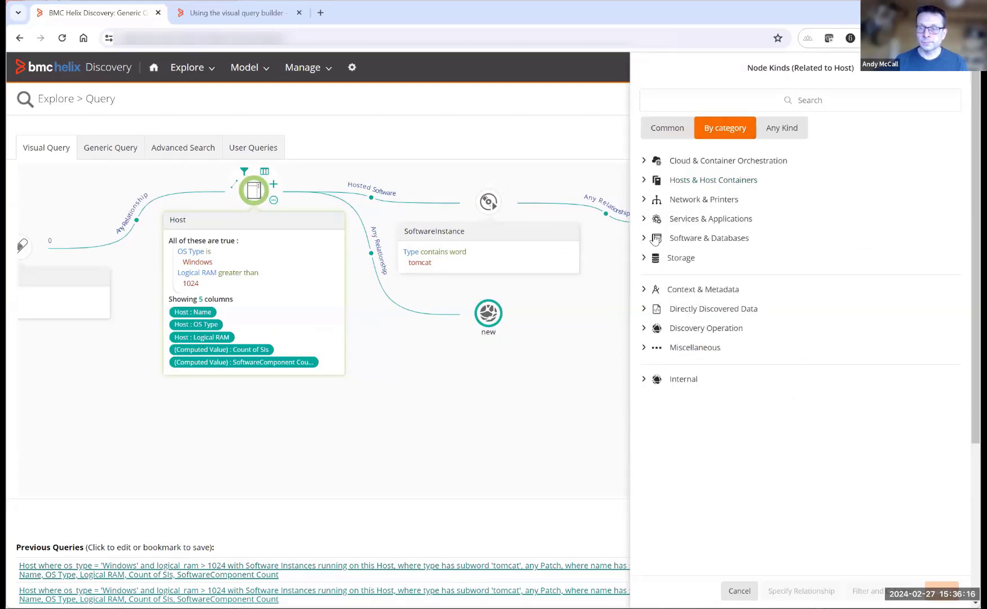
pyautogui.click(646, 289)
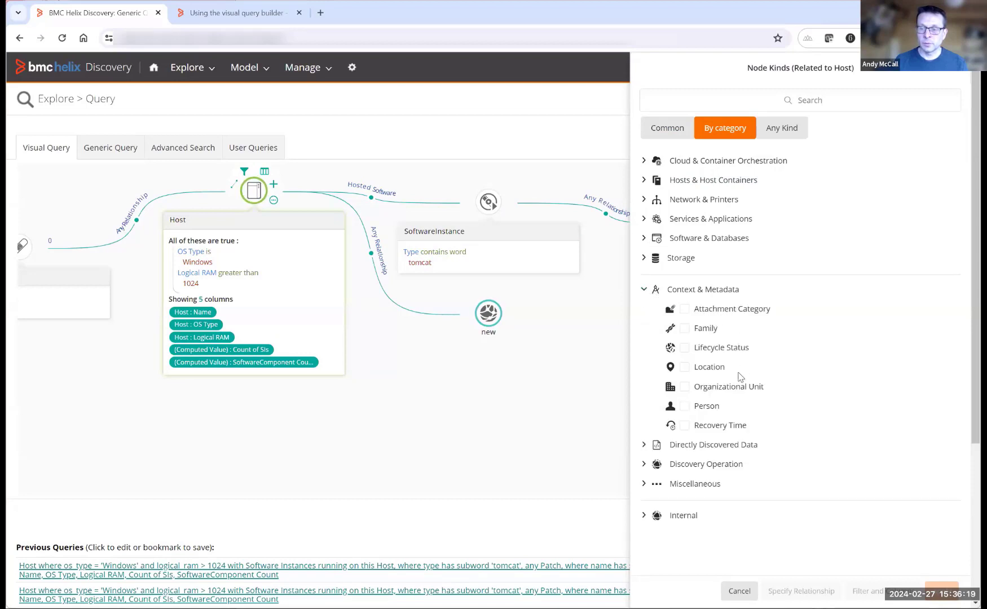
pyautogui.click(688, 389)
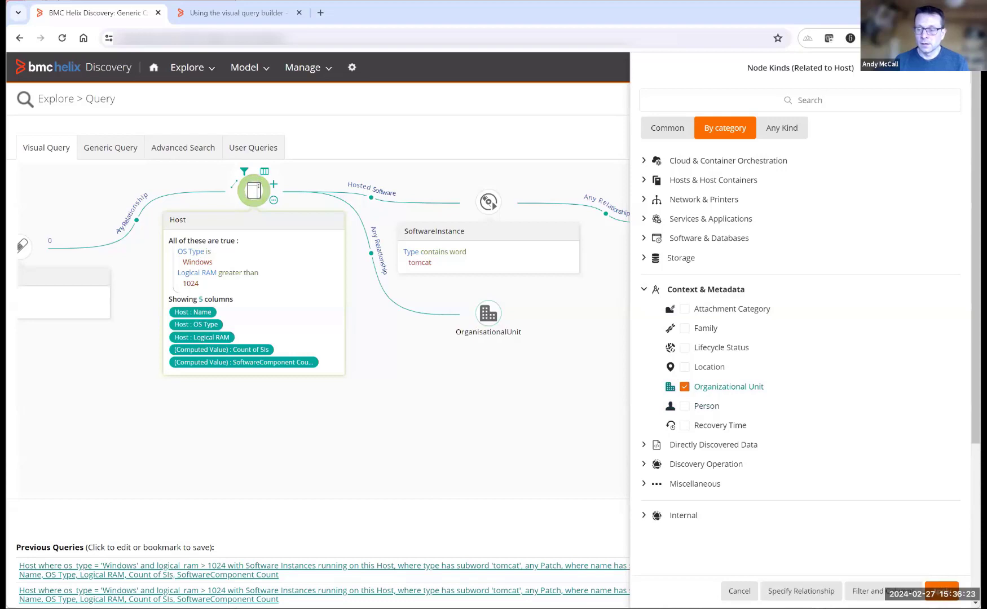
pyautogui.click(941, 591)
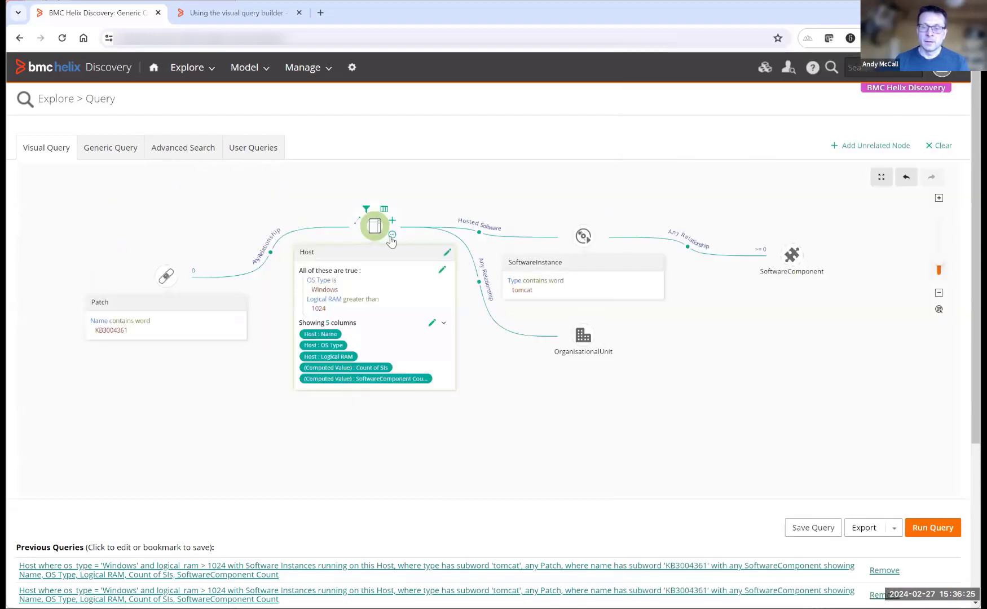
# Add the OrganisationalUnit Name column to the columns shown for the Host node, run the query and return to the visual query
pyautogui.click(433, 325)
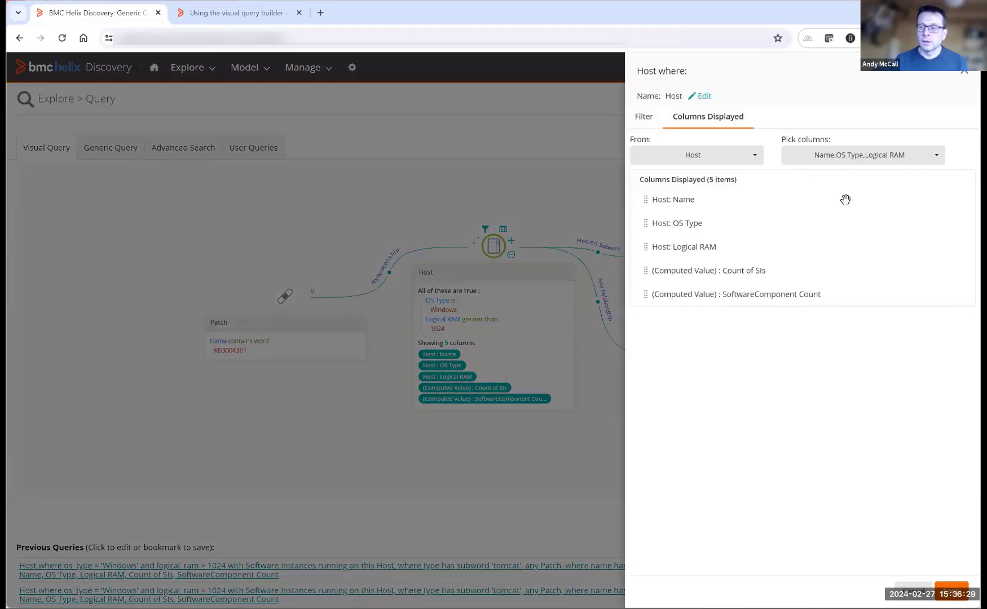
pyautogui.click(731, 160)
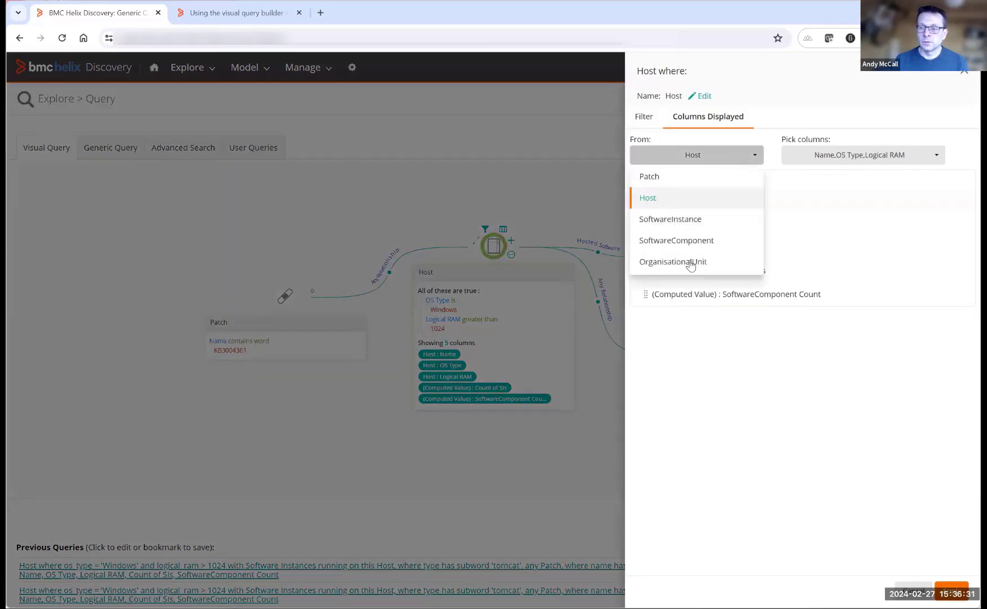
pyautogui.press('Return')
pyautogui.click(882, 154)
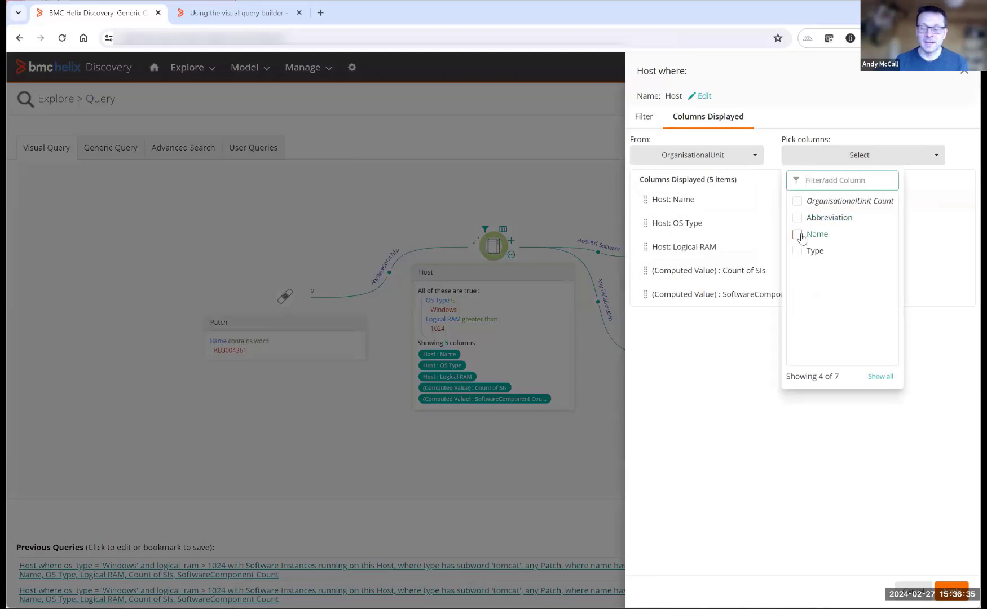
pyautogui.click(797, 234)
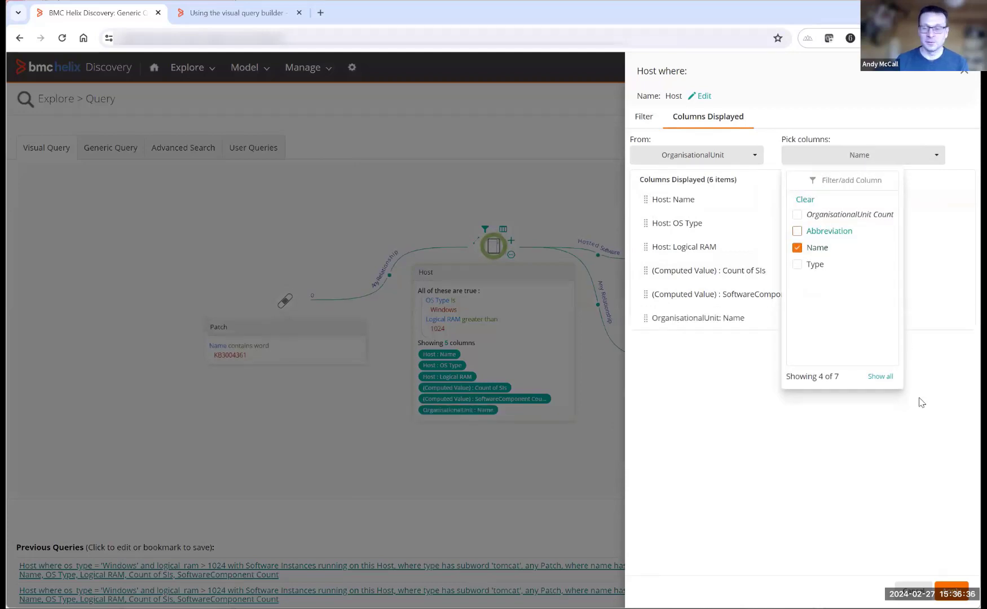
pyautogui.click(797, 458)
pyautogui.click(958, 591)
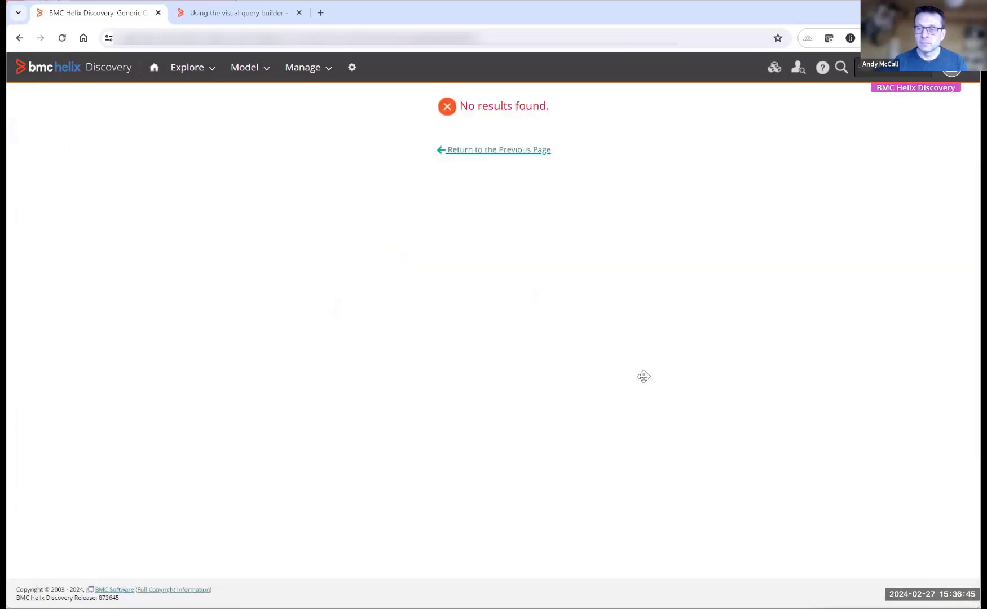
pyautogui.click(19, 39)
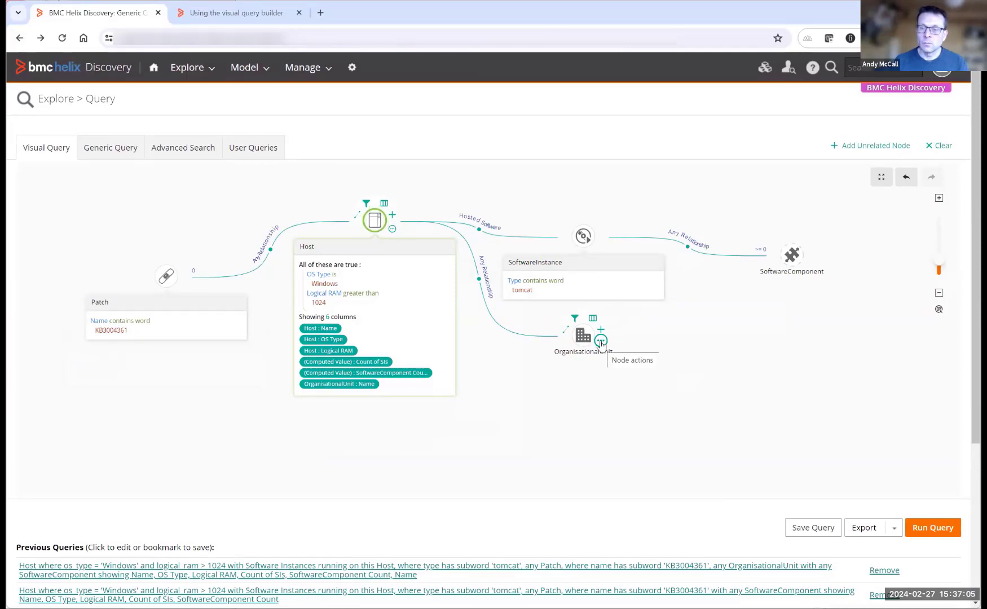
# Add Location to the node kinds of the Organizational Unit node and set its relationship with Host to Location of this Host
pyautogui.click(601, 342)
pyautogui.click(633, 354)
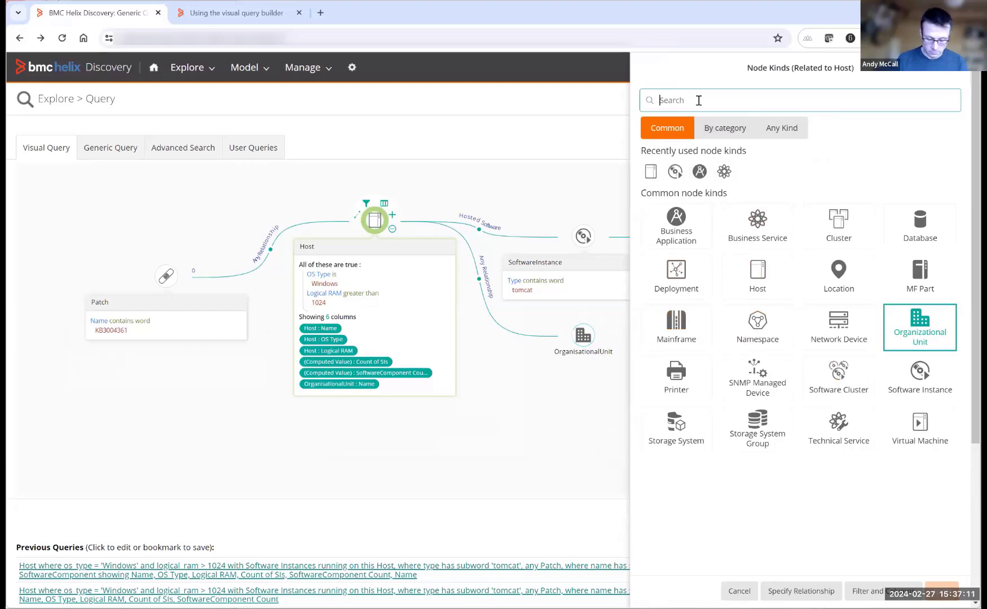
pyautogui.write('Location')
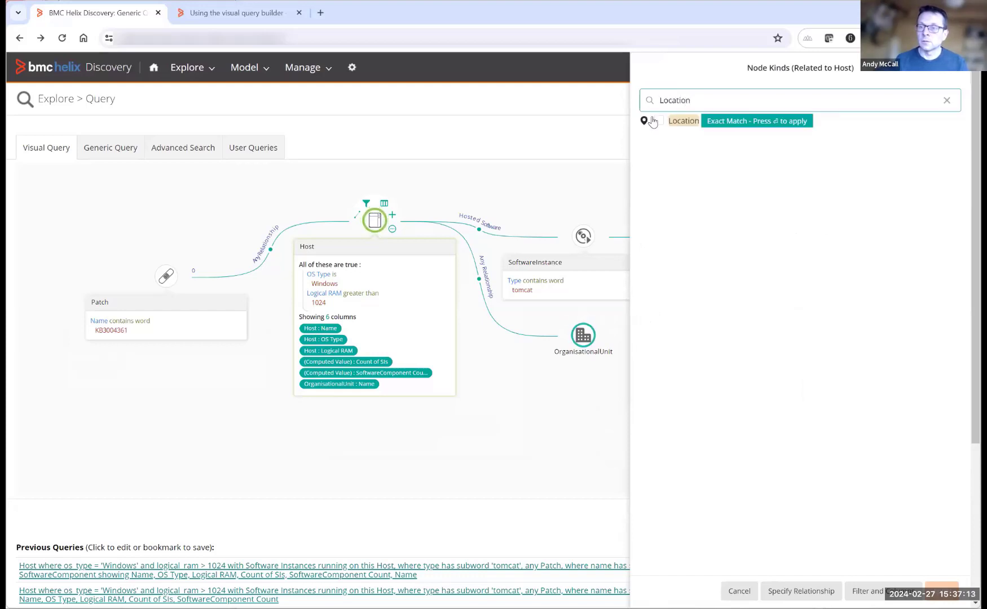
pyautogui.click(658, 121)
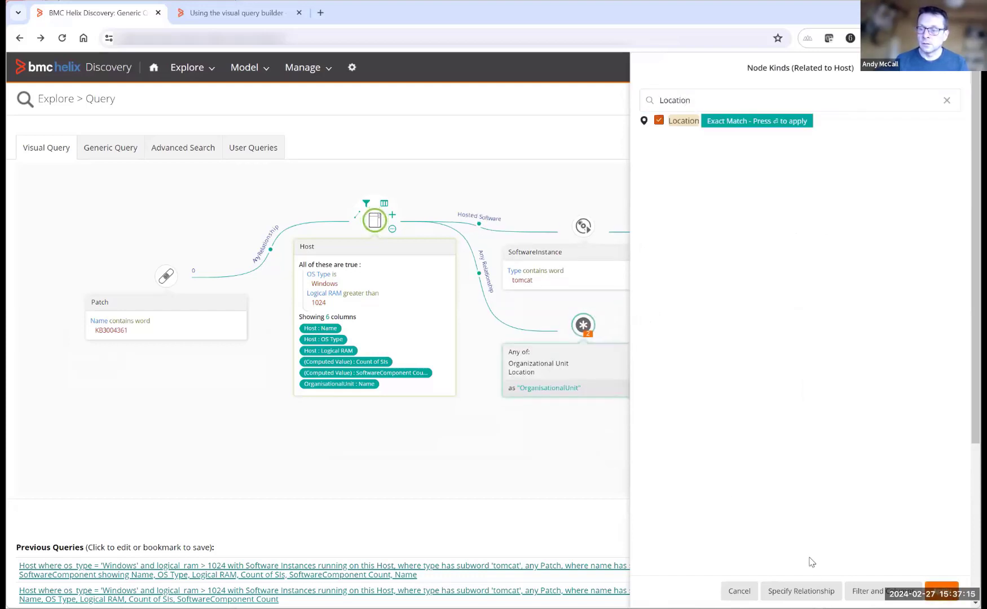
pyautogui.click(800, 587)
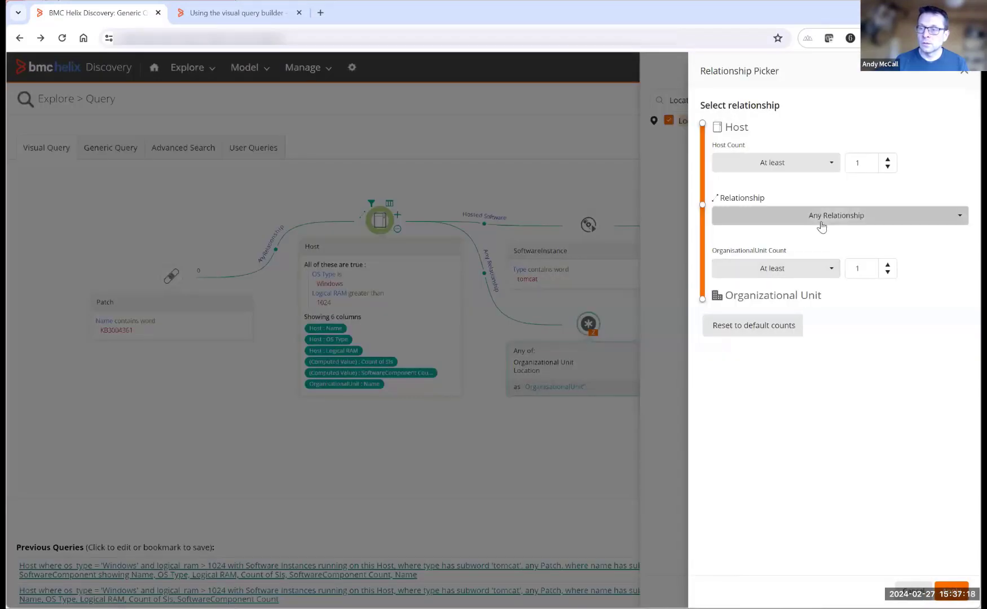
pyautogui.click(821, 226)
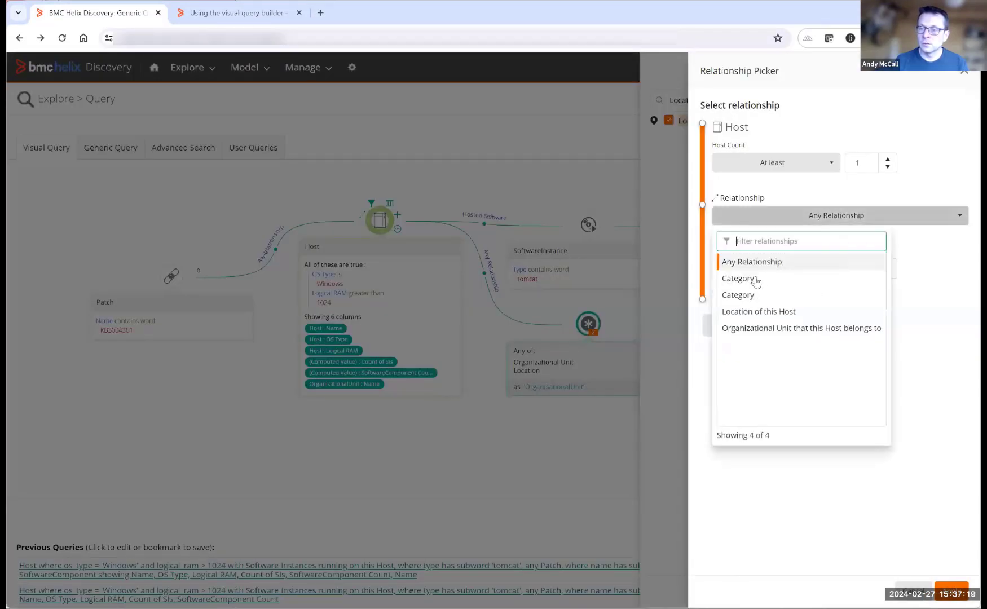
pyautogui.click(790, 312)
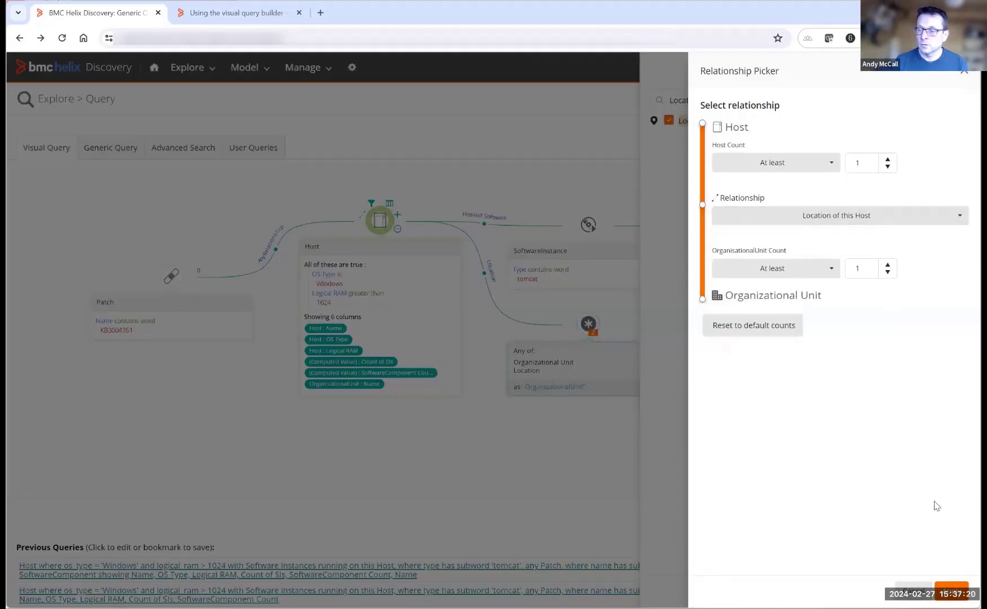
pyautogui.click(952, 590)
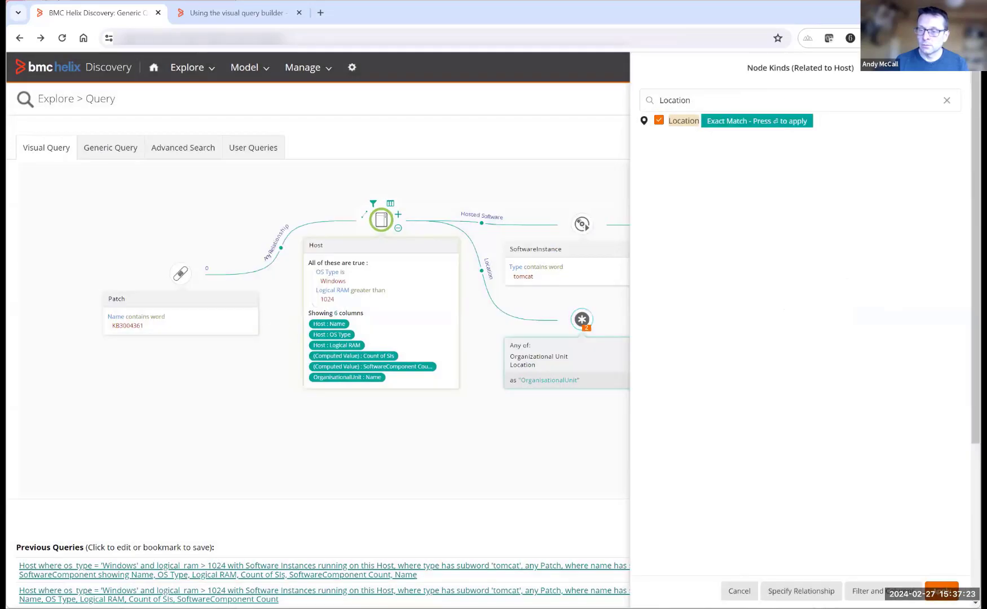
pyautogui.click(943, 587)
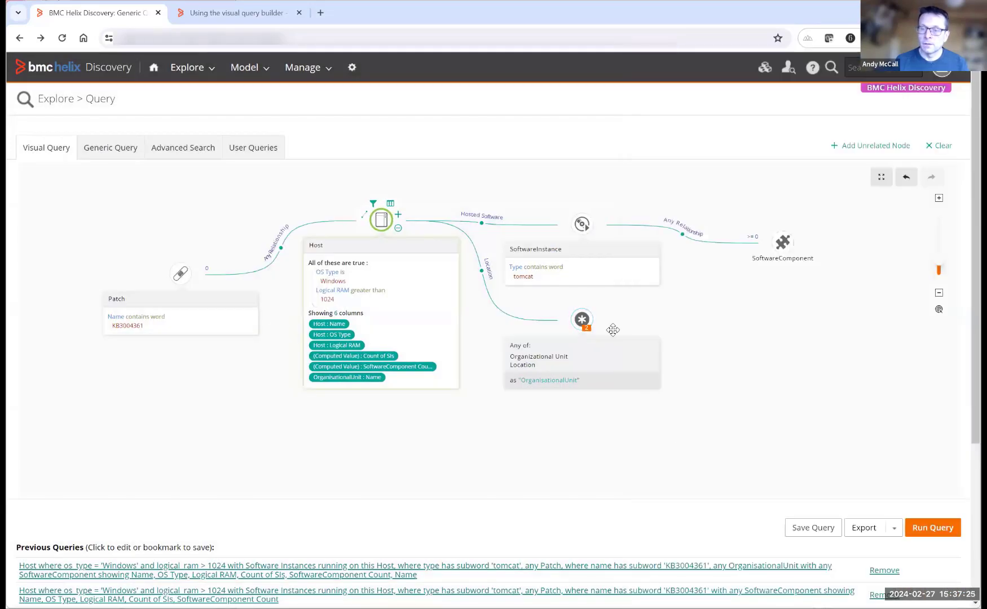
# Remove Organizational Unit from the combined node's kinds so only Location remains, run the query and return to the visual query
pyautogui.moveTo(591, 324)
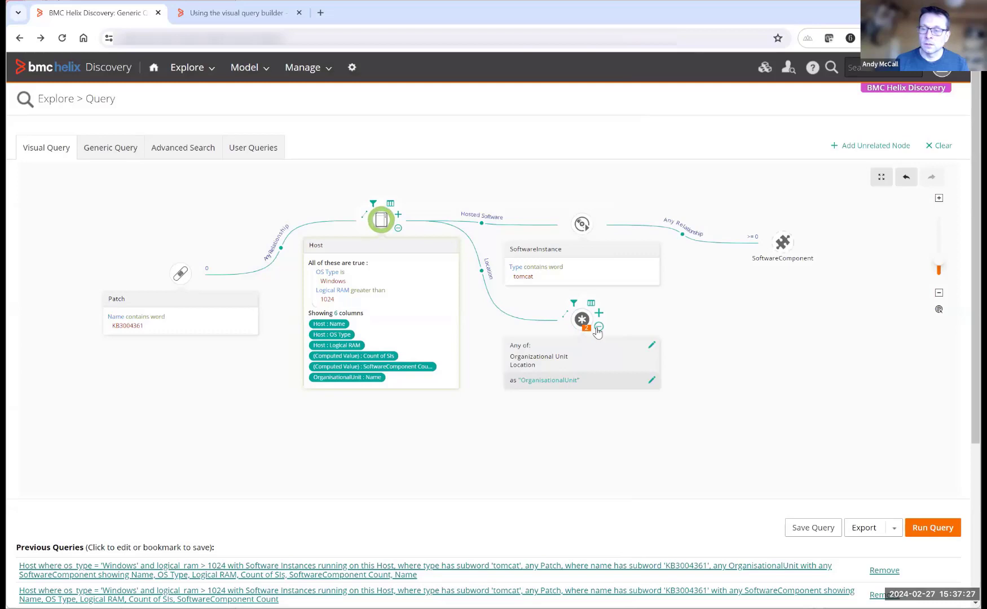
pyautogui.click(598, 331)
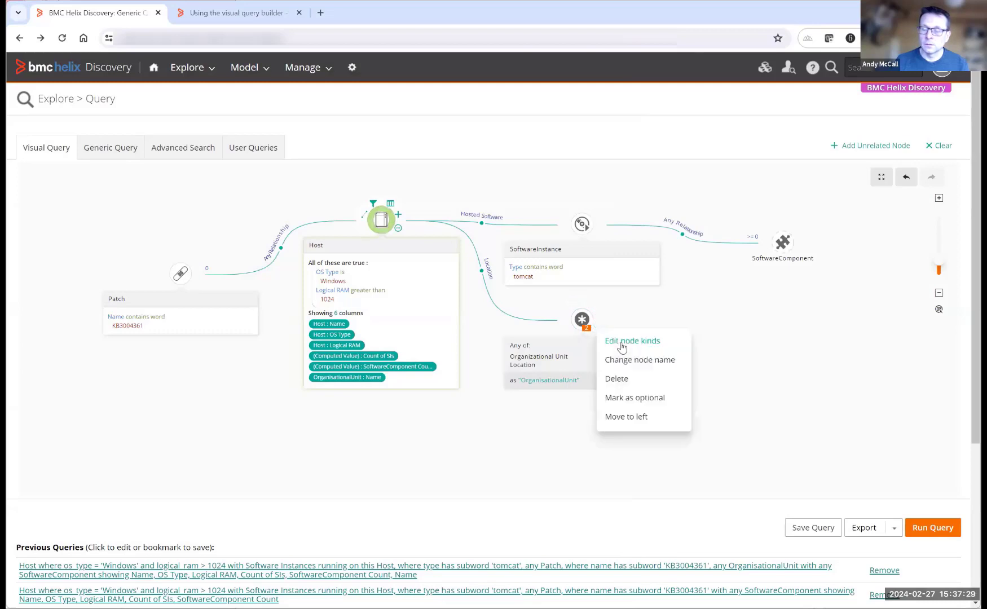
pyautogui.click(620, 343)
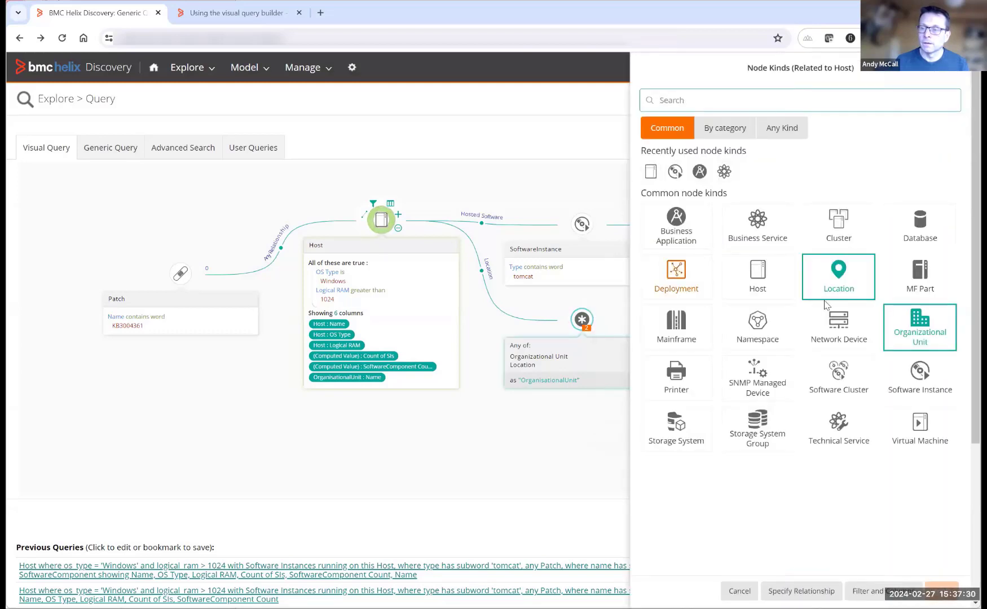
pyautogui.click(920, 327)
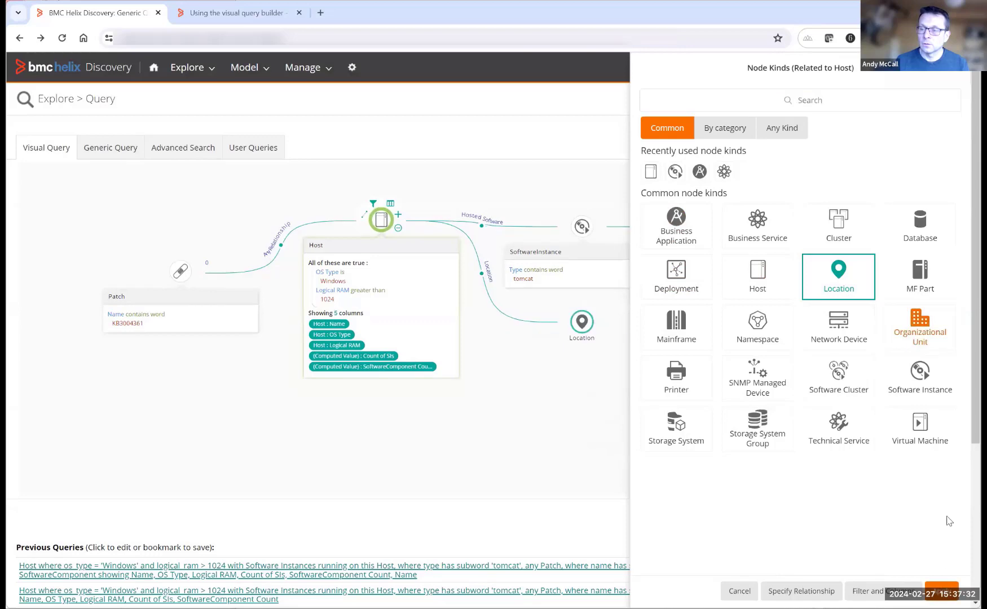
pyautogui.click(947, 593)
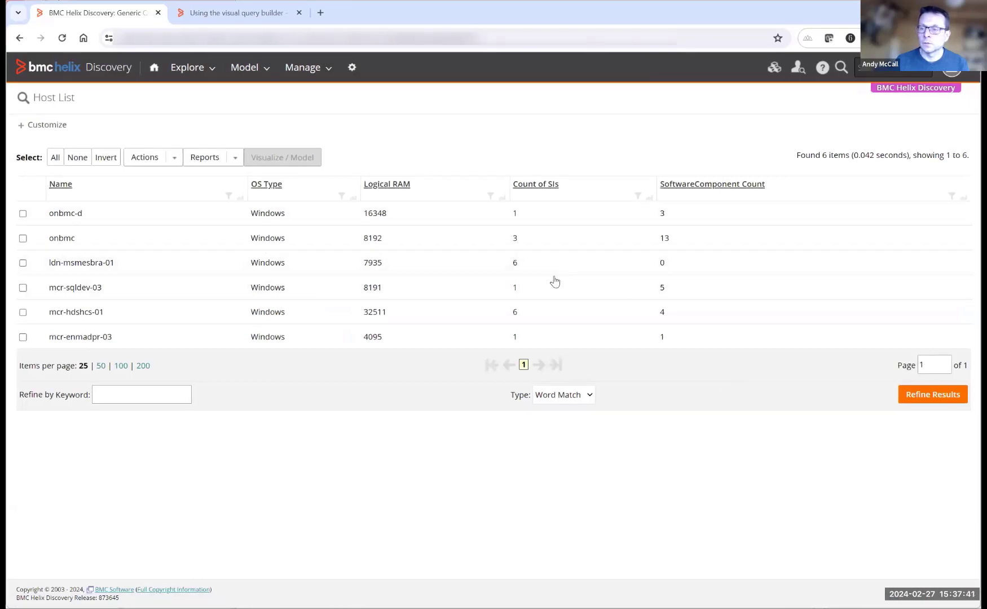
pyautogui.click(20, 40)
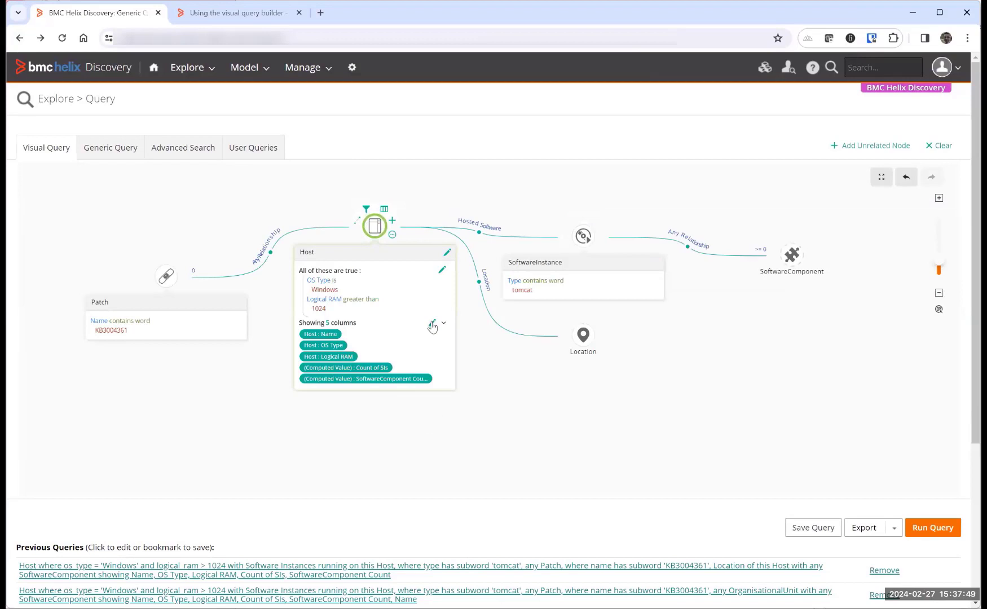
# Add the Location Name column to the columns shown for the Host node and run the query
pyautogui.click(432, 325)
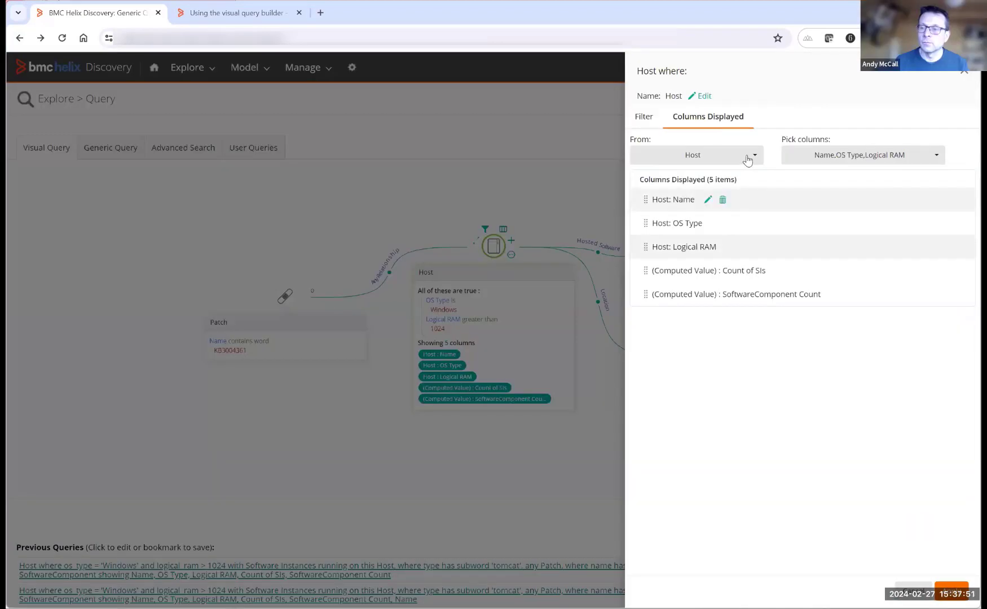
pyautogui.click(748, 158)
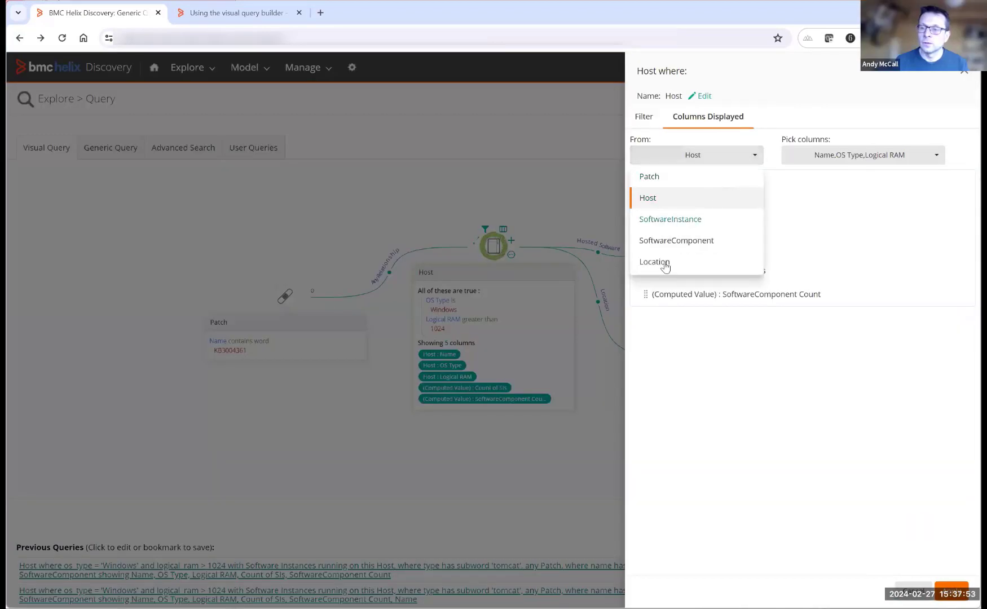
pyautogui.click(837, 160)
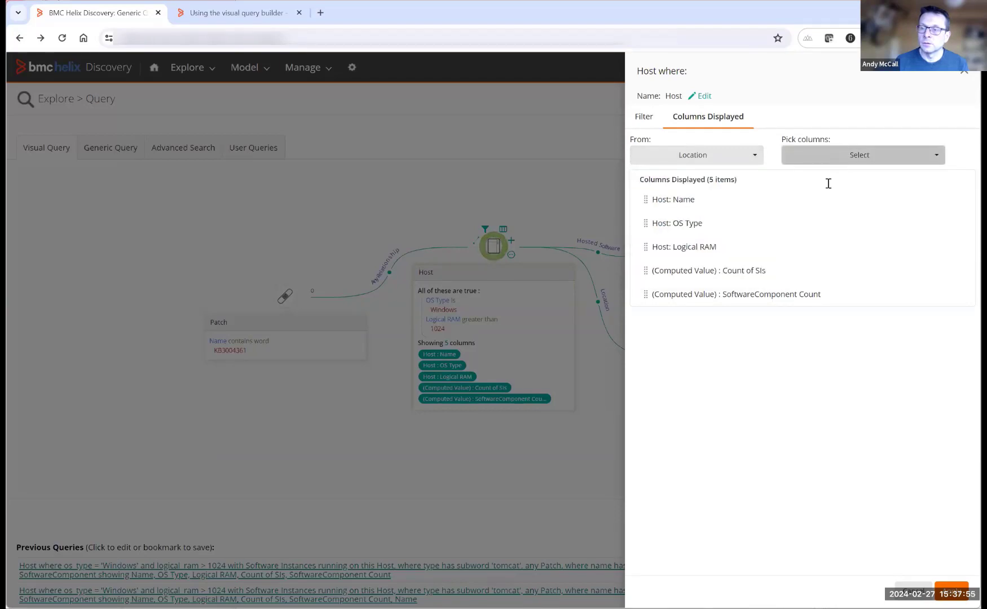
pyautogui.click(797, 234)
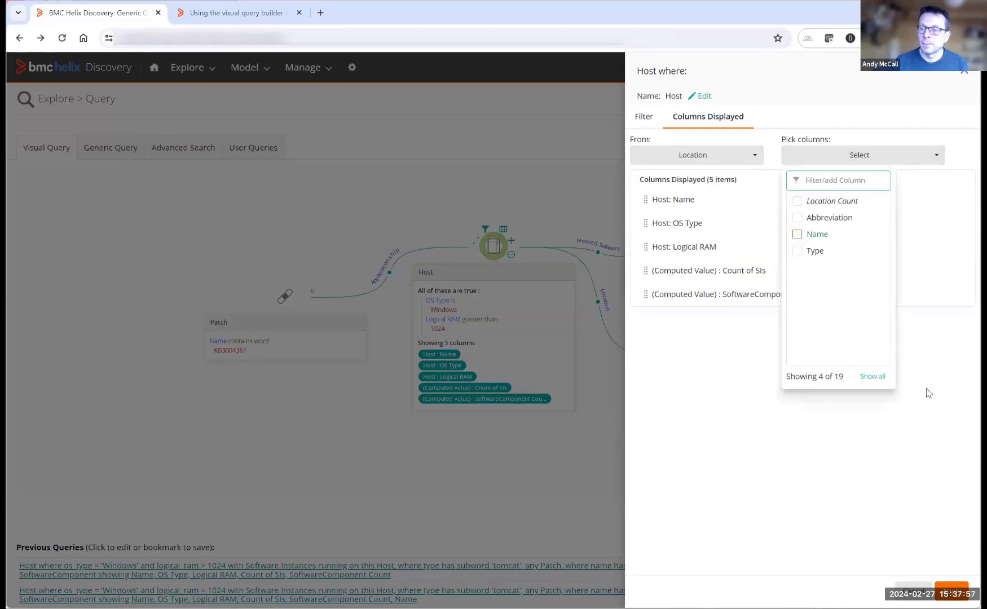
pyautogui.click(952, 590)
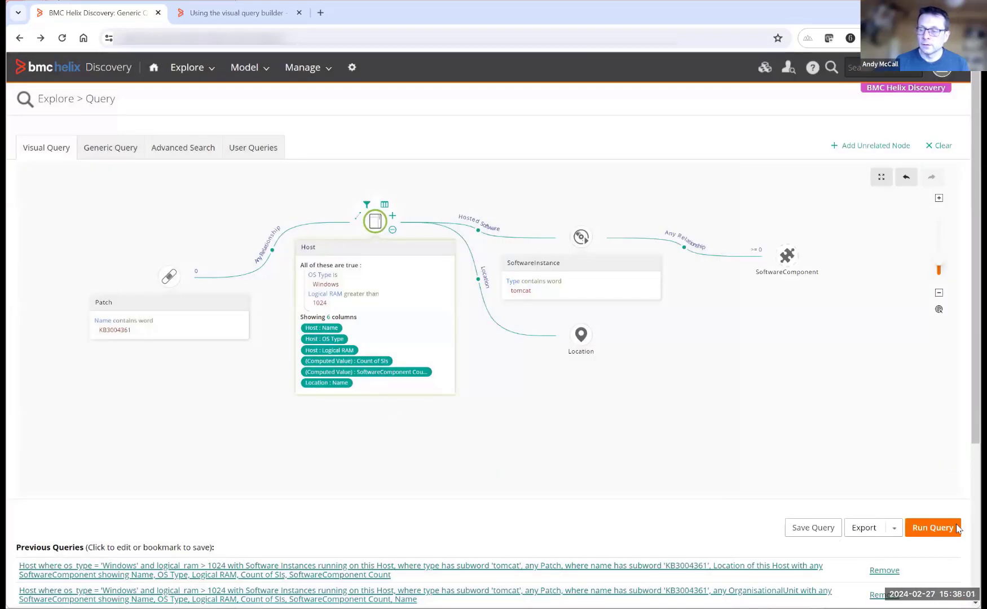
pyautogui.click(947, 531)
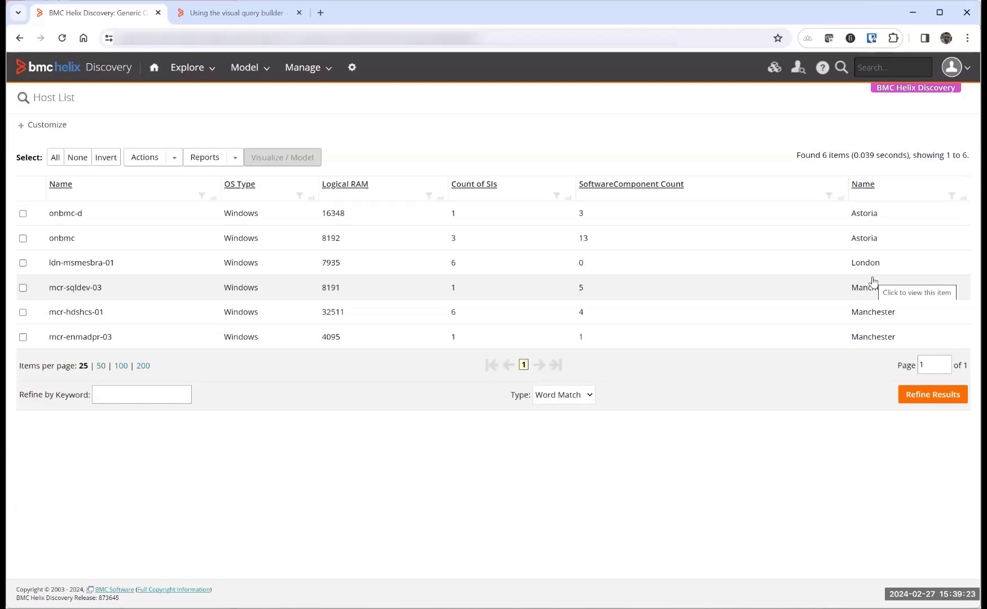
# Reload the most recent previous query on a fresh query page and delete its Location node
pyautogui.click(187, 67)
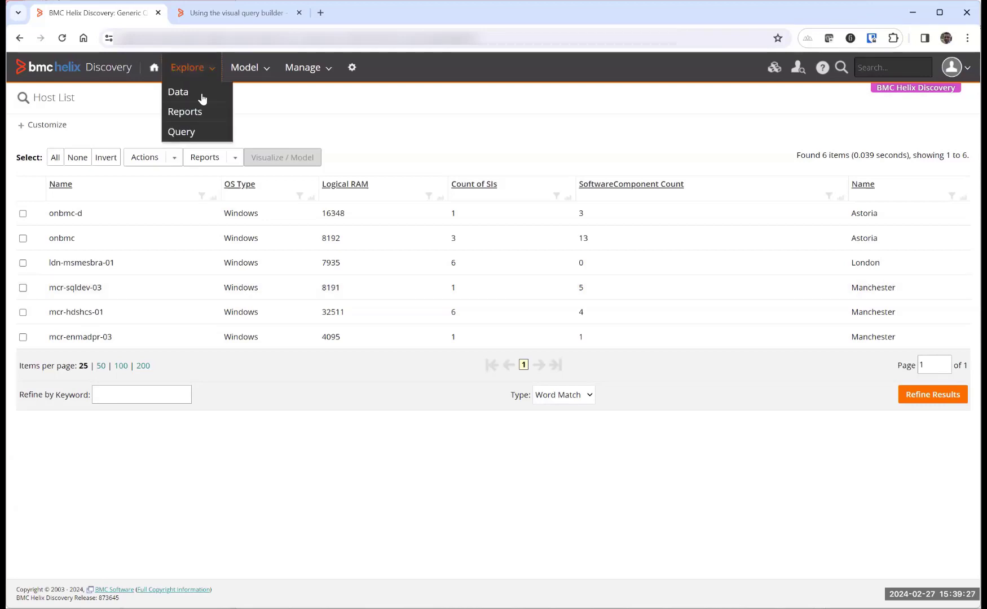
pyautogui.click(202, 137)
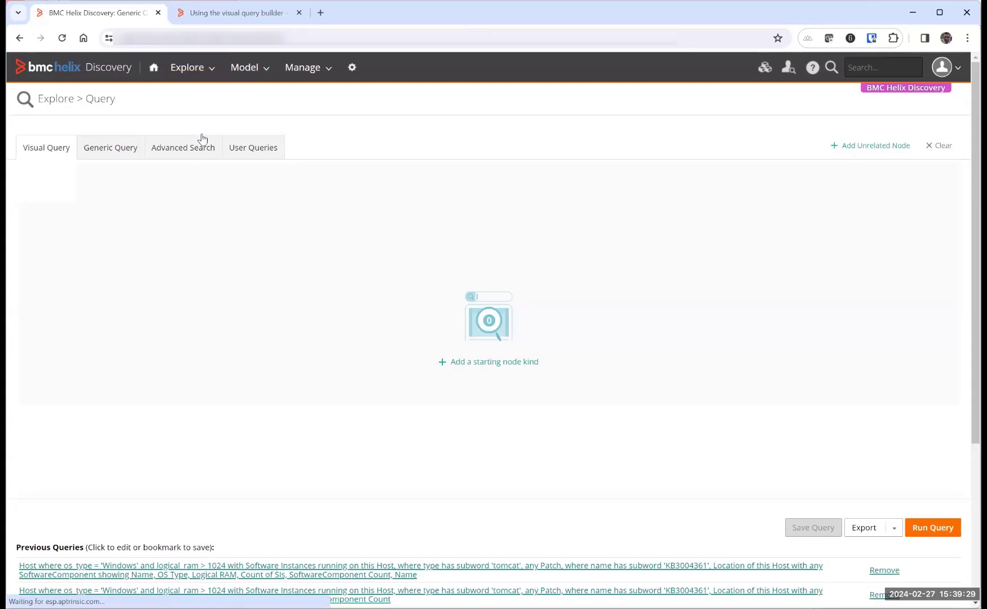
pyautogui.click(435, 565)
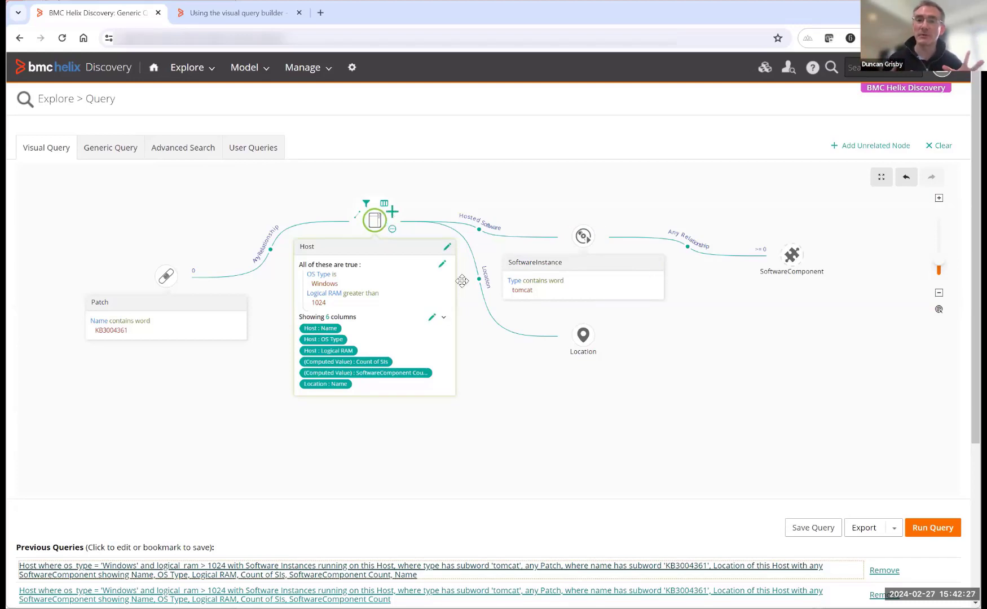
pyautogui.click(601, 344)
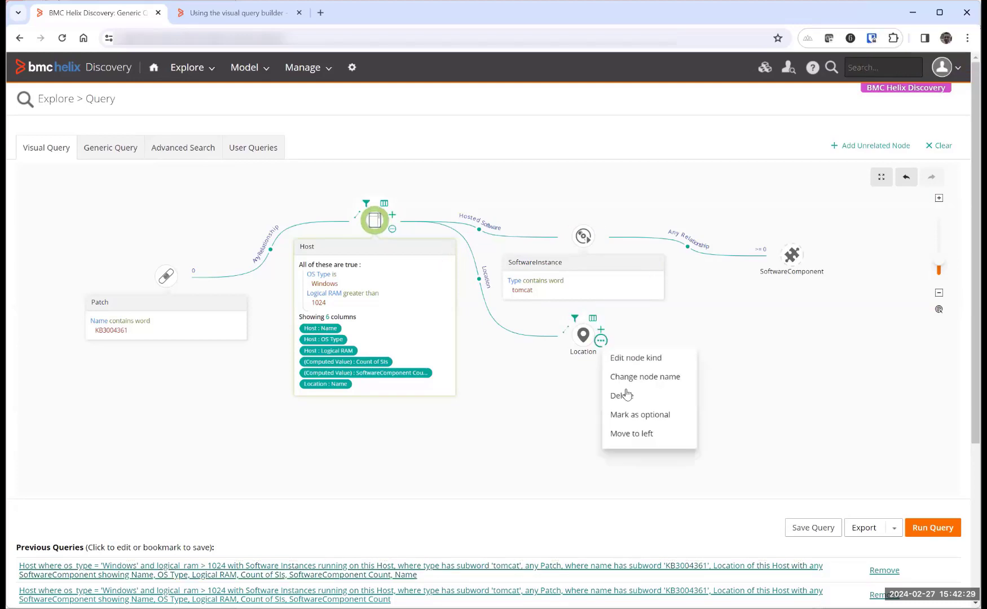
pyautogui.click(620, 394)
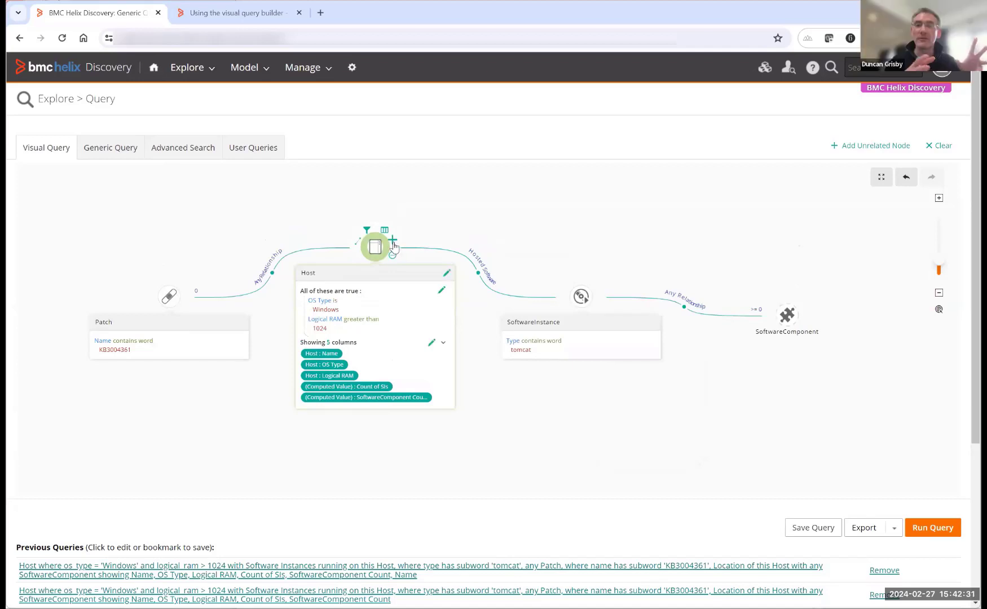
# Add a Device Info node from the Directly Discovered Data category, related to the Host node
pyautogui.click(392, 241)
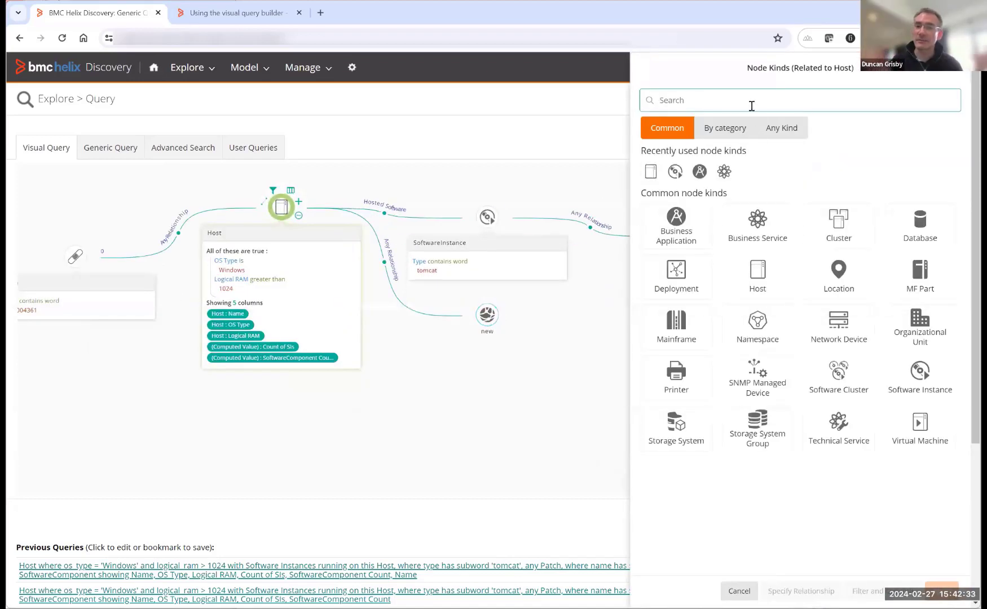
pyautogui.click(732, 133)
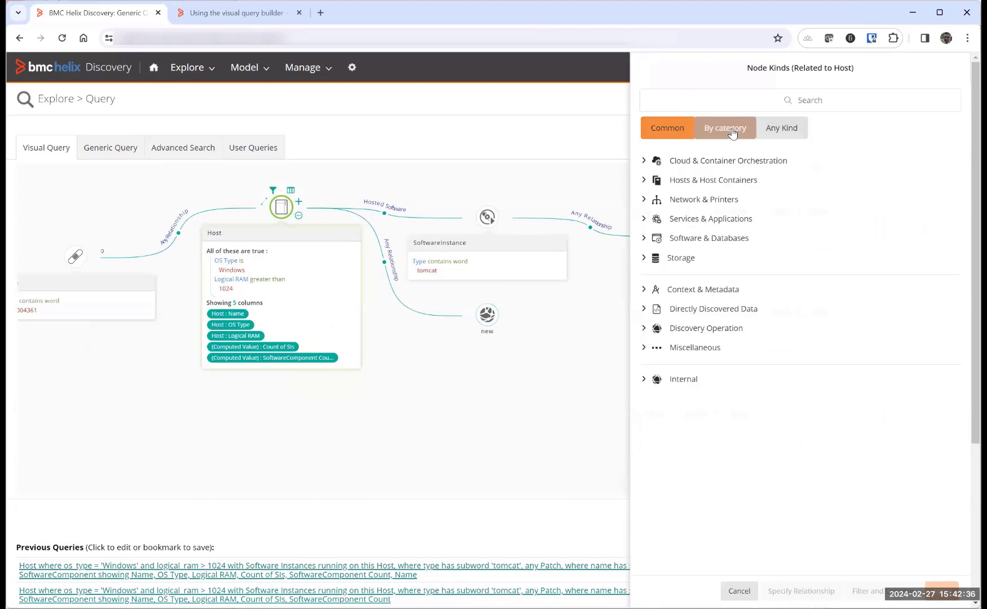
pyautogui.click(643, 310)
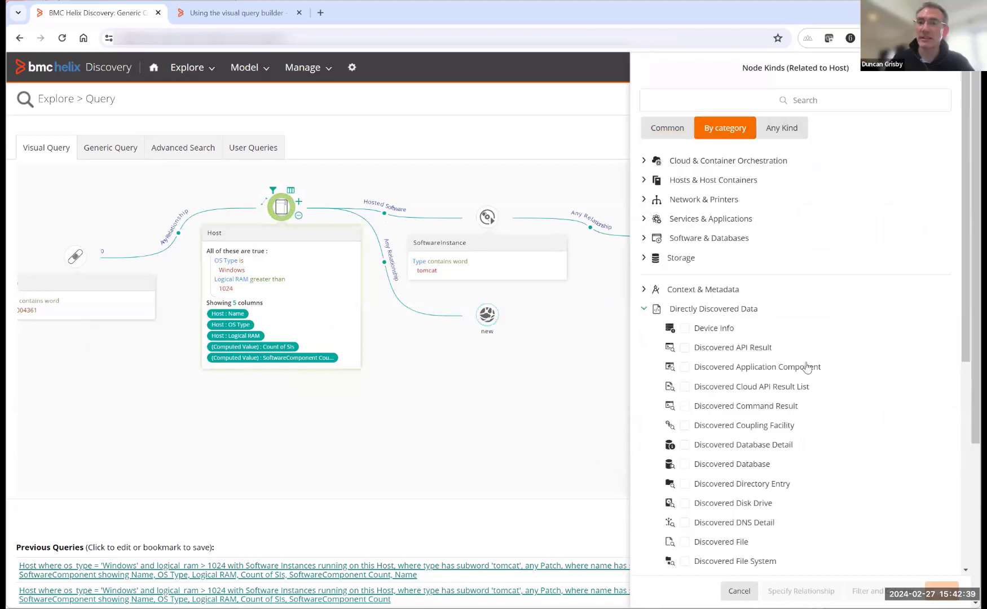
pyautogui.click(685, 328)
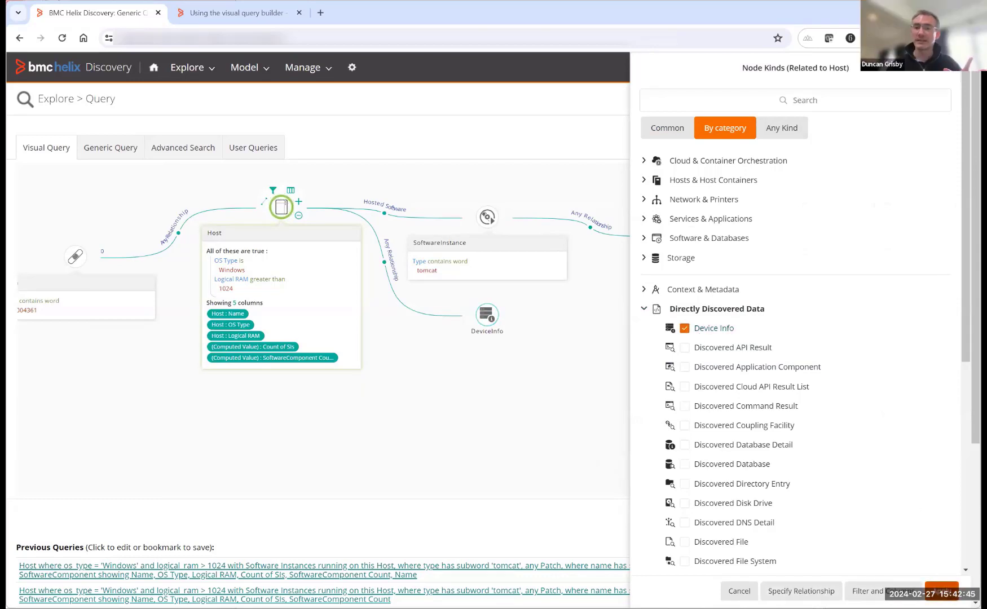
pyautogui.click(941, 590)
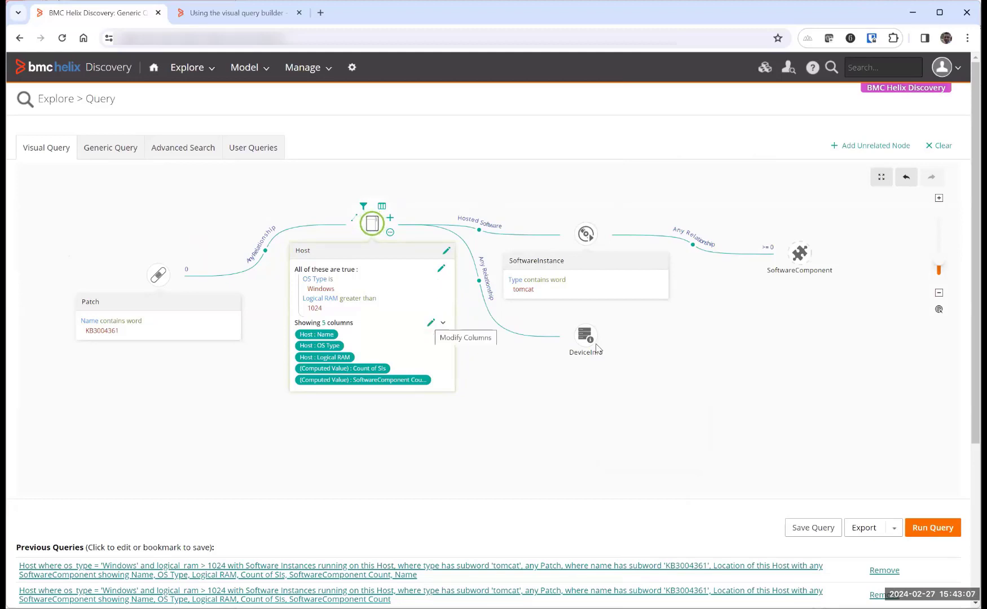
# Run the query, view the column customization options for the host list and return to the visual query
pyautogui.moveTo(584, 337)
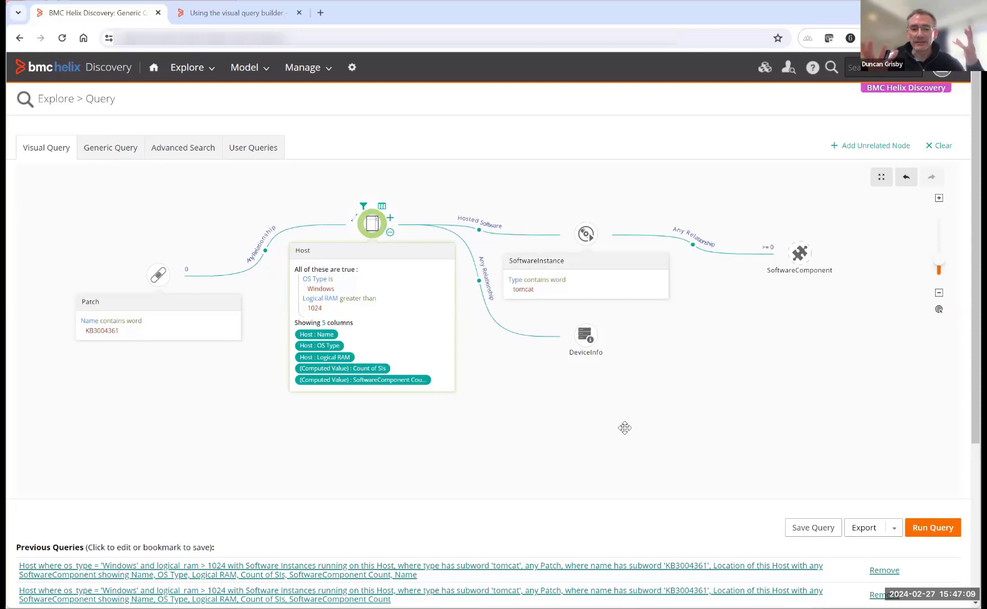
pyautogui.click(939, 530)
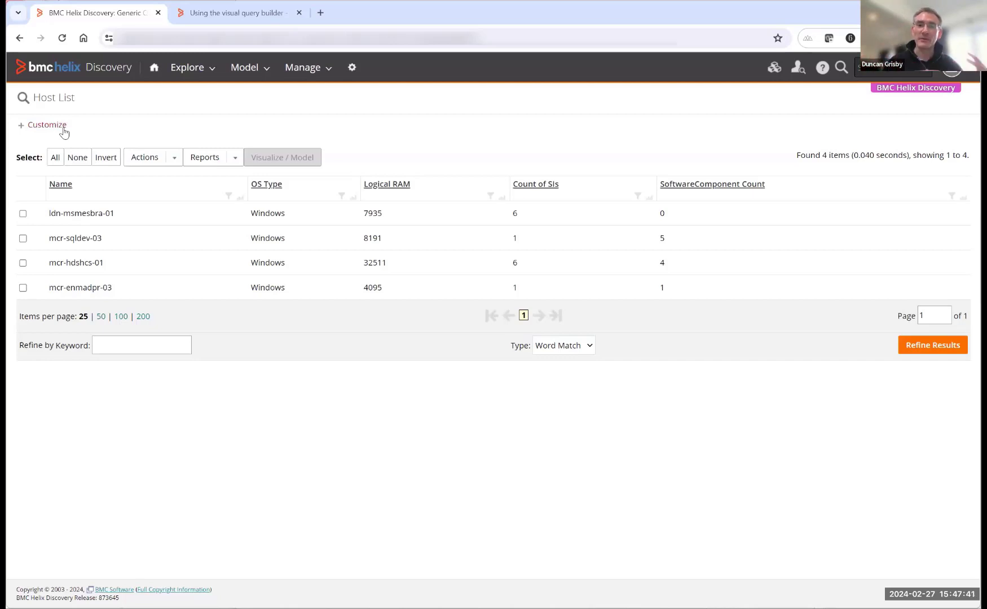
pyautogui.click(64, 133)
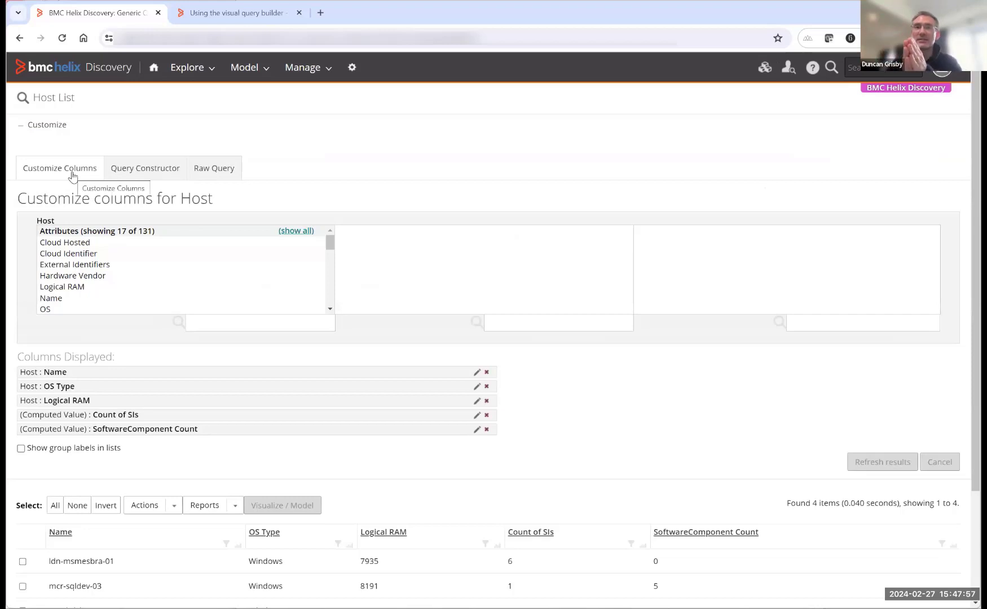
pyautogui.click(49, 129)
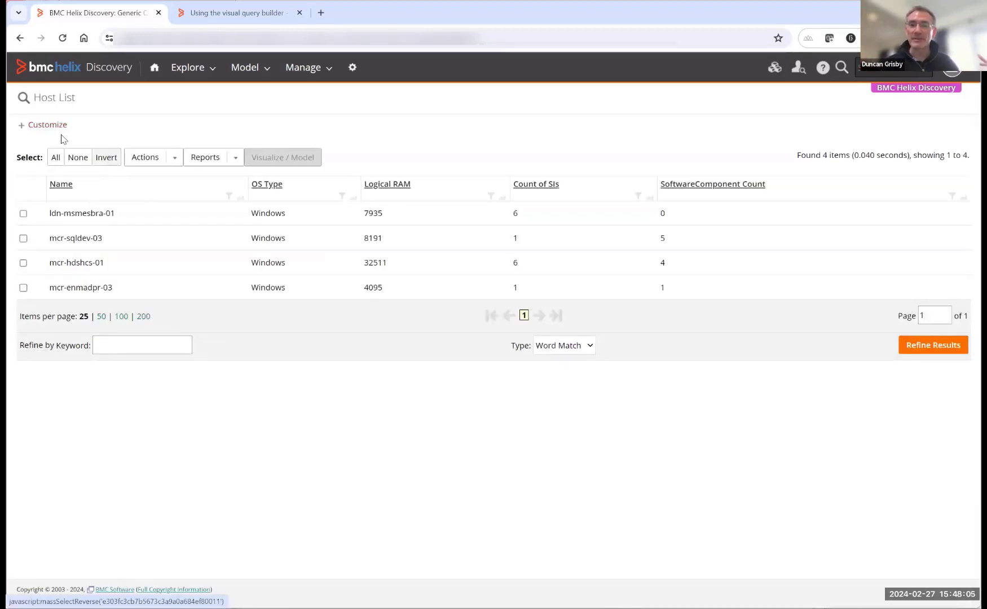
pyautogui.rightClick(21, 39)
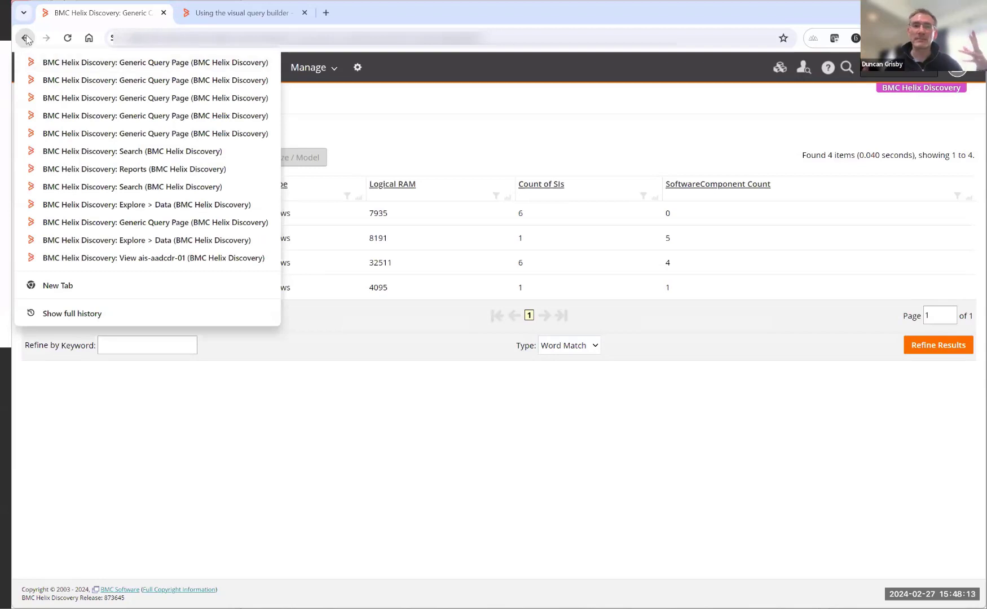
pyautogui.click(26, 39)
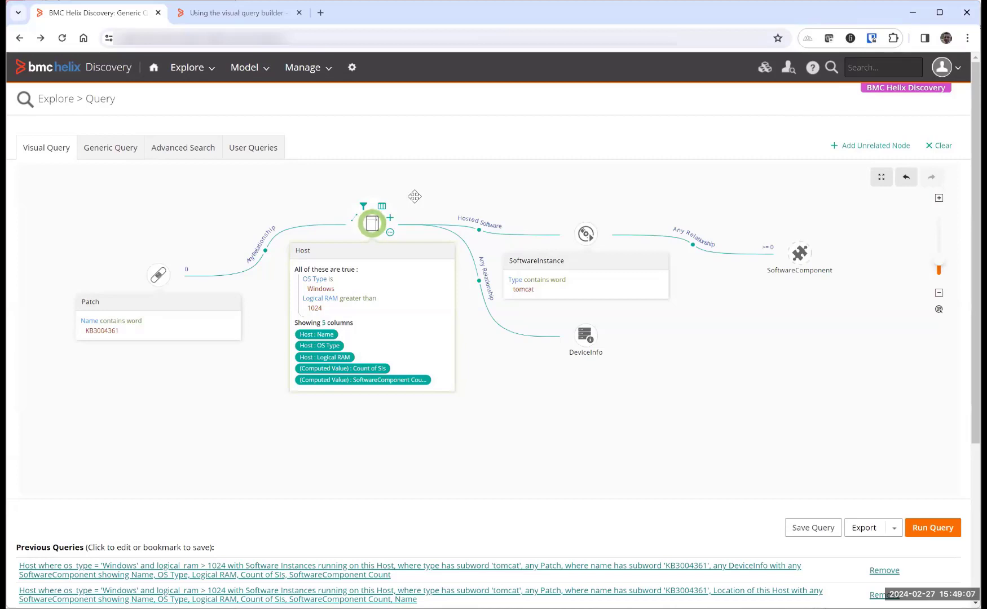
# Run the visual query again and copy the full raw query text from the results' customization options
pyautogui.click(931, 535)
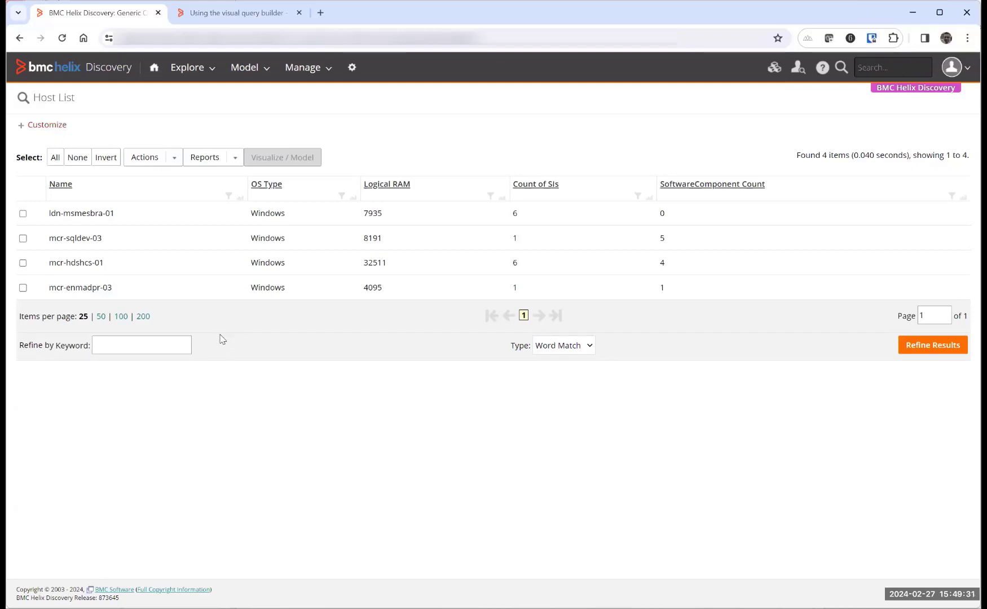
pyautogui.click(49, 127)
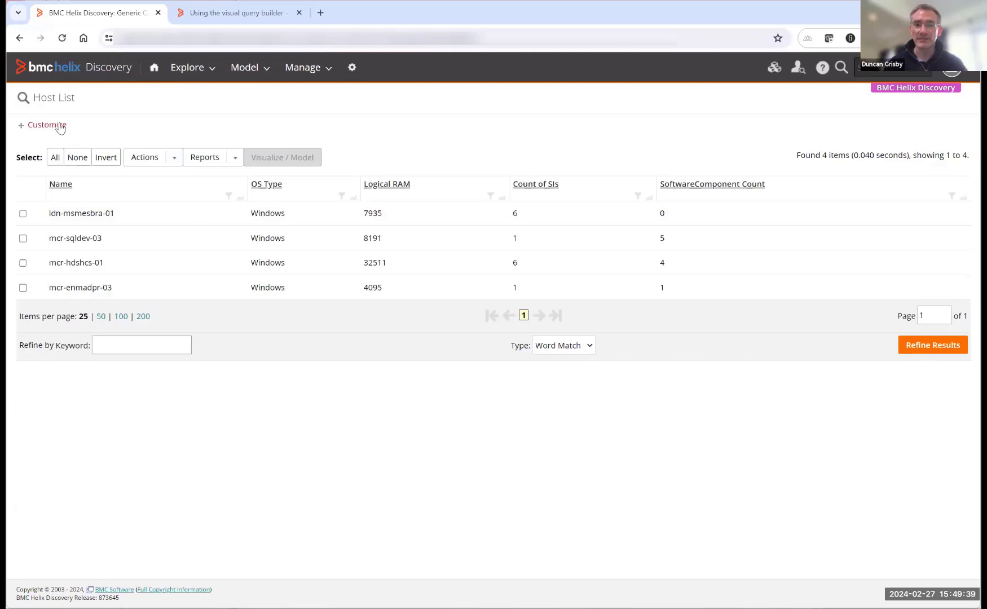
pyautogui.click(225, 170)
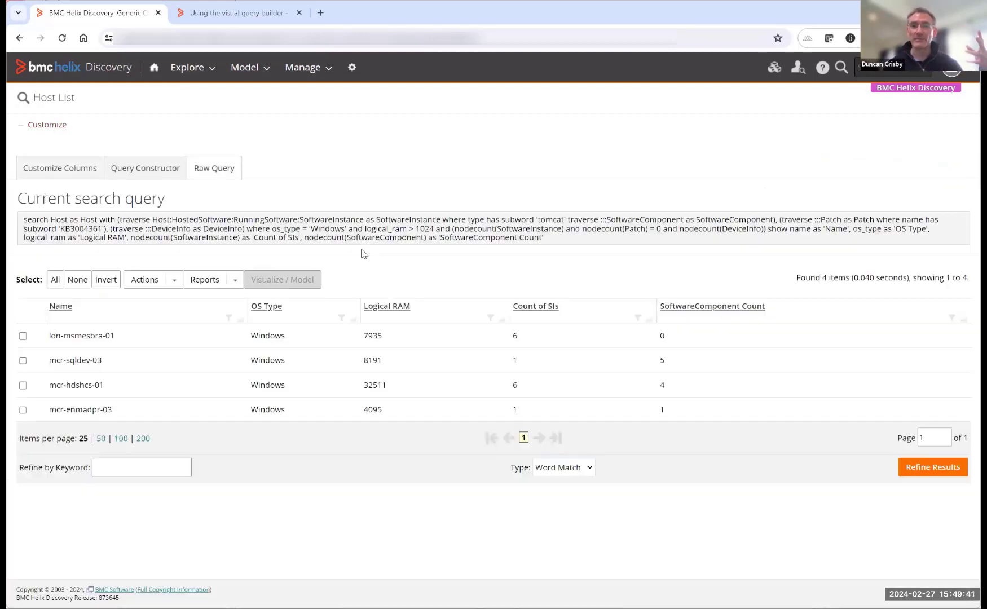
pyautogui.moveTo(553, 241); pyautogui.dragTo(19, 220)
pyautogui.hotkey('ctrl', 'c')
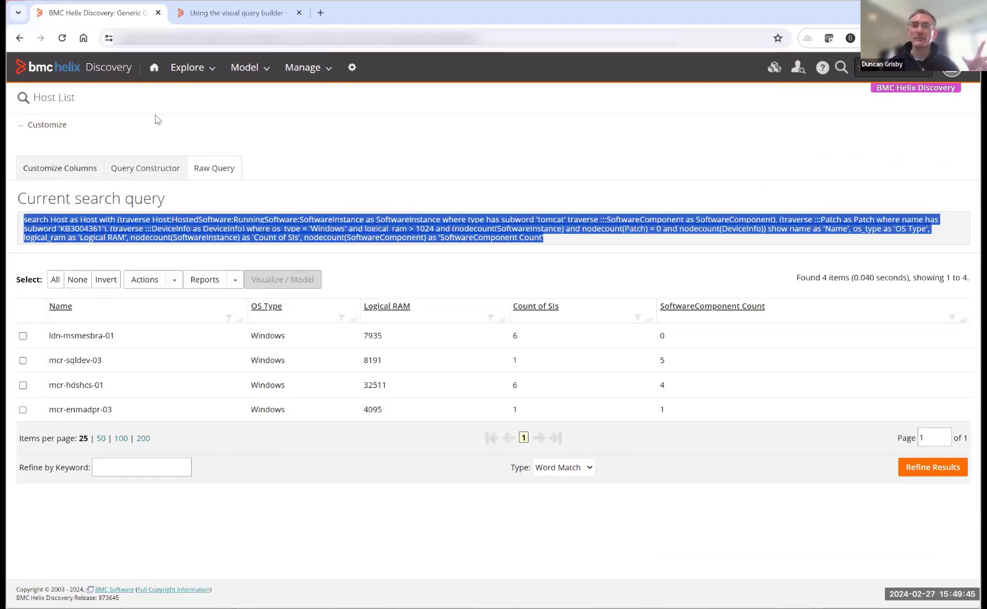
# Paste the copied search text as a generic query on a fresh query page and run it
pyautogui.click(187, 67)
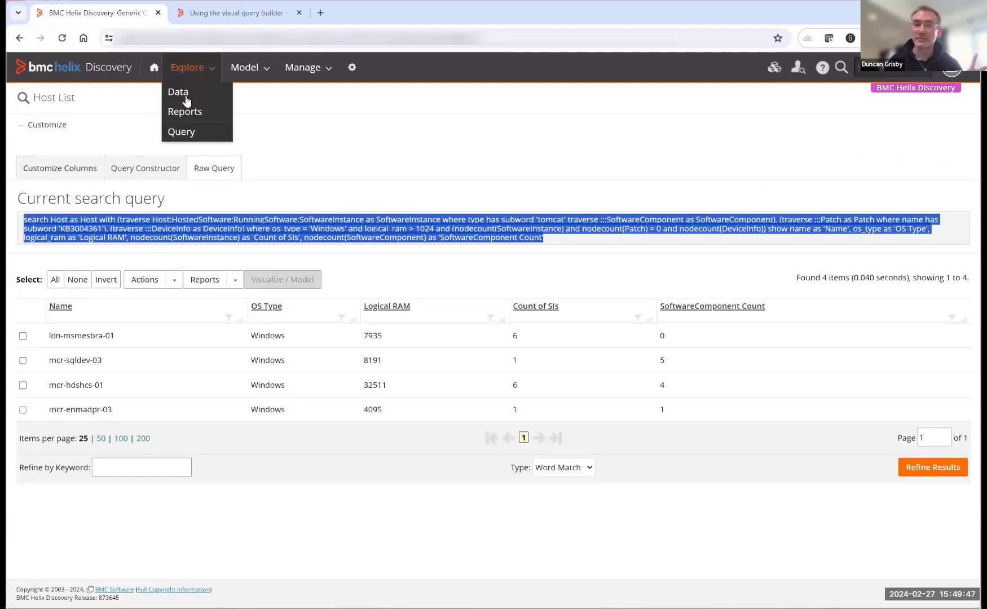
pyautogui.click(182, 132)
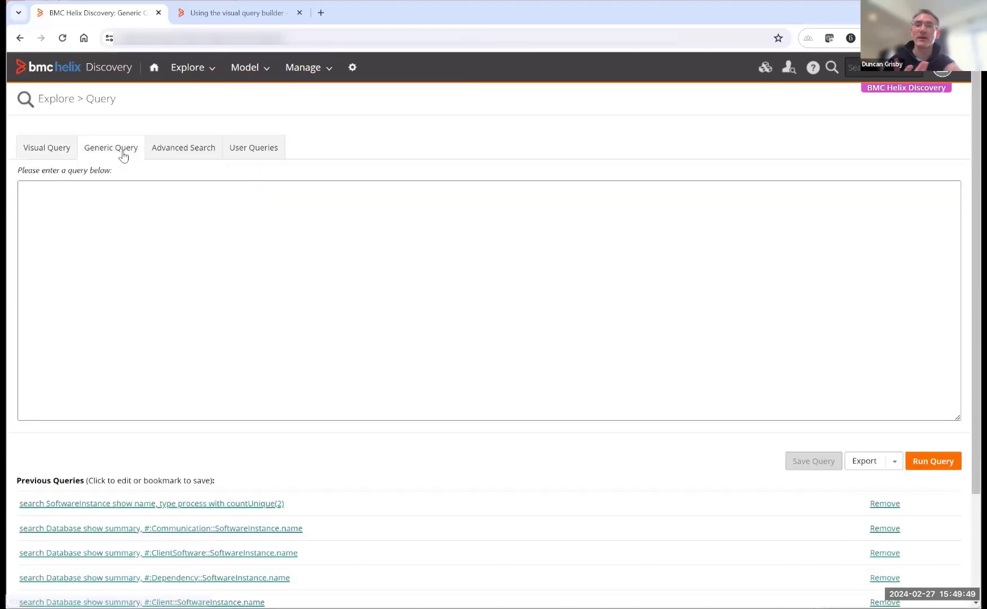
pyautogui.click(146, 208)
pyautogui.hotkey('ctrl', 'v')
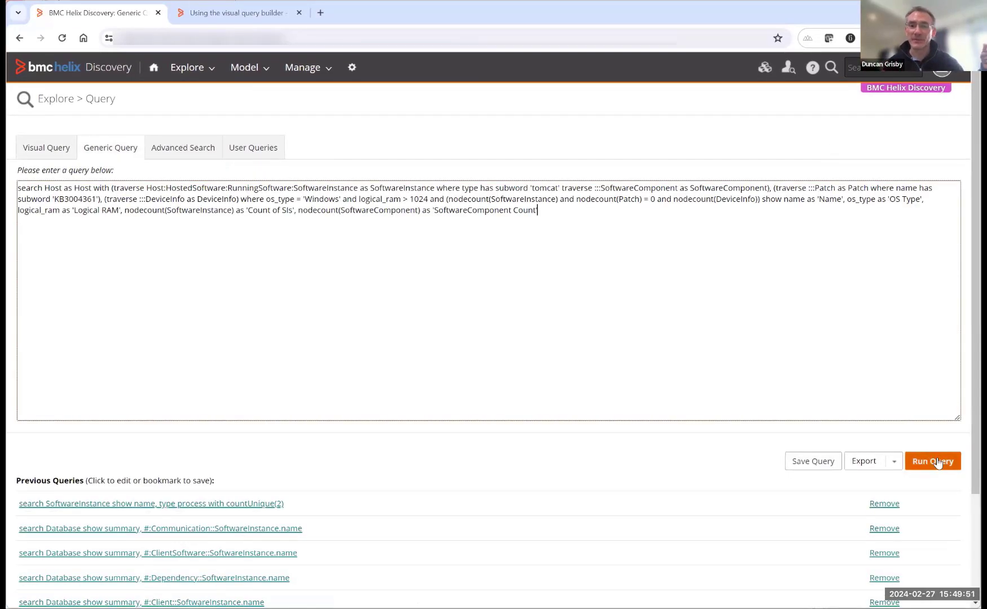
pyautogui.click(936, 462)
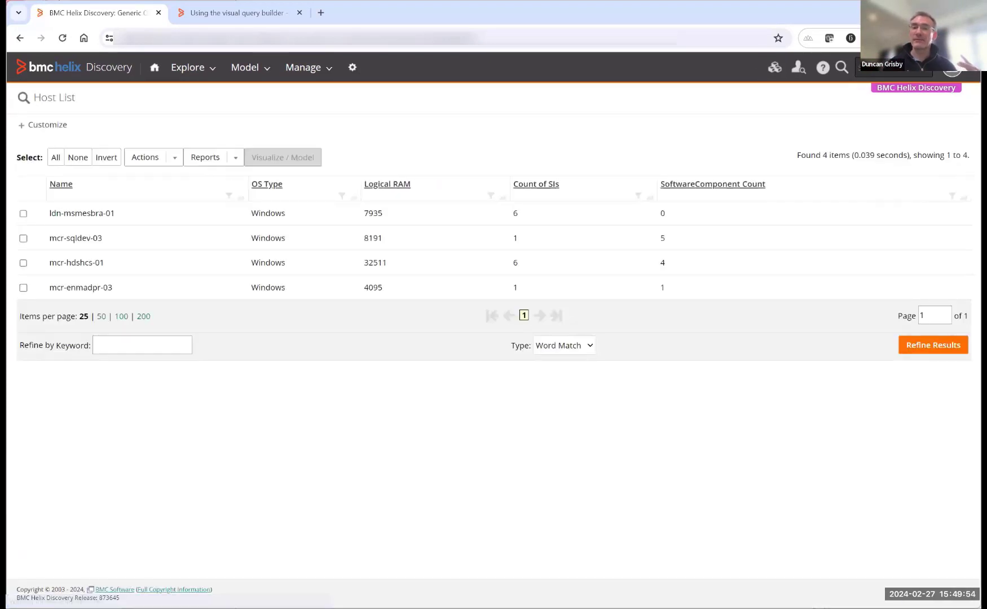
# Save the generic query from the results' Query Constructor with the title Generic Query and close the save dialog
pyautogui.click(44, 126)
pyautogui.click(211, 170)
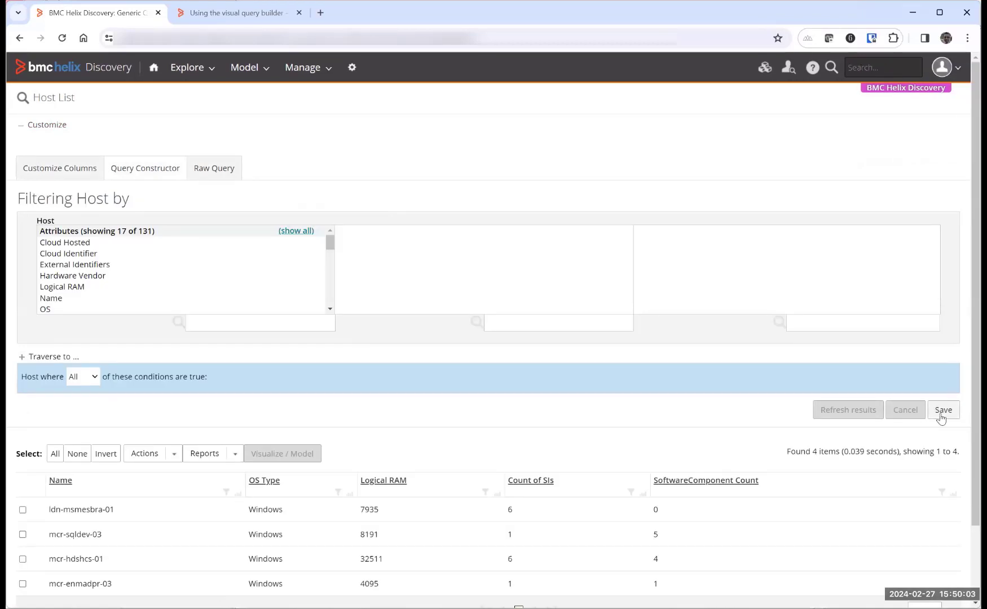
pyautogui.click(187, 71)
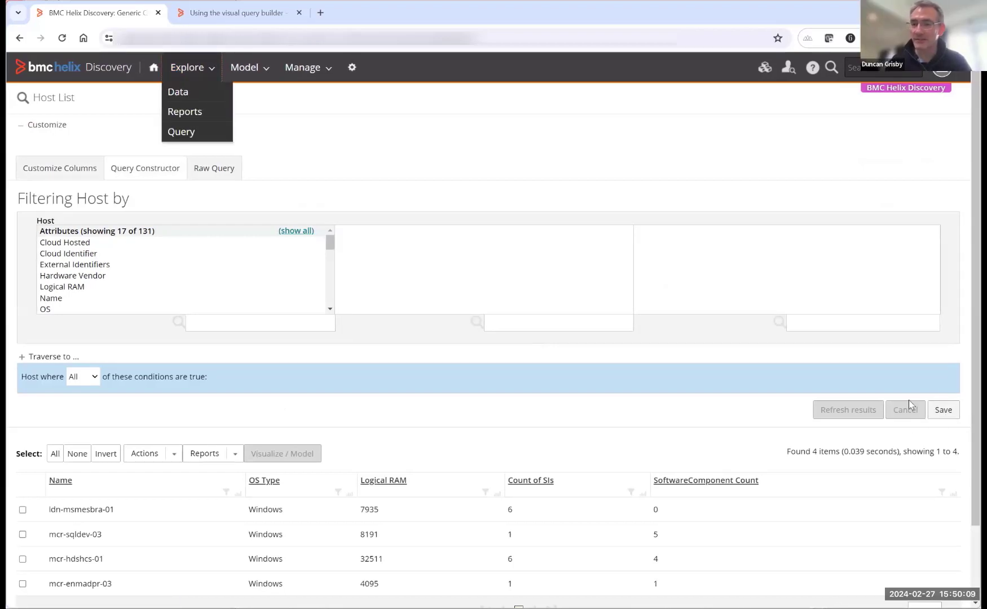
pyautogui.click(943, 410)
pyautogui.click(481, 293)
pyautogui.write('G')
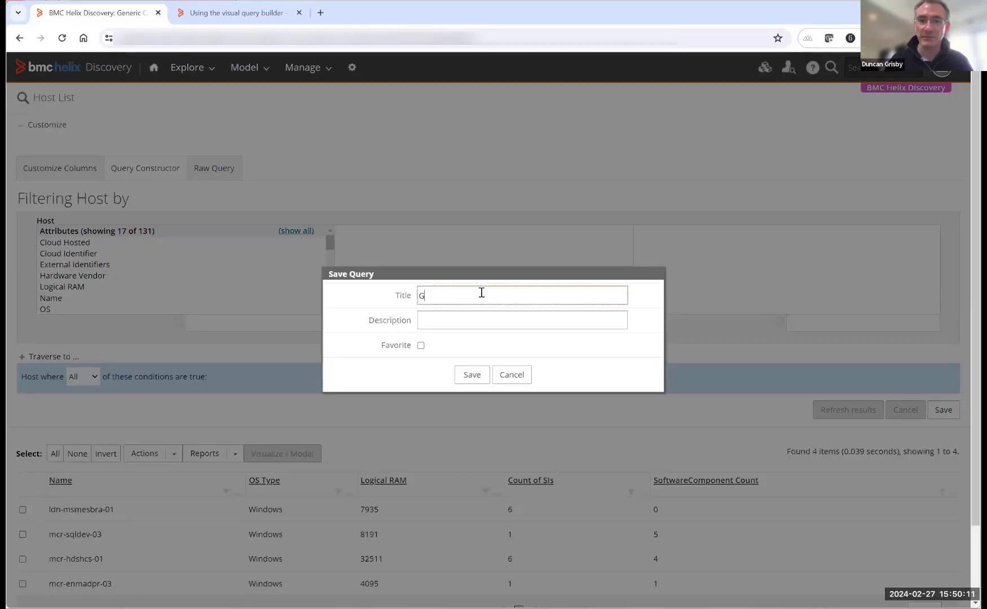
pyautogui.write('eneric Query')
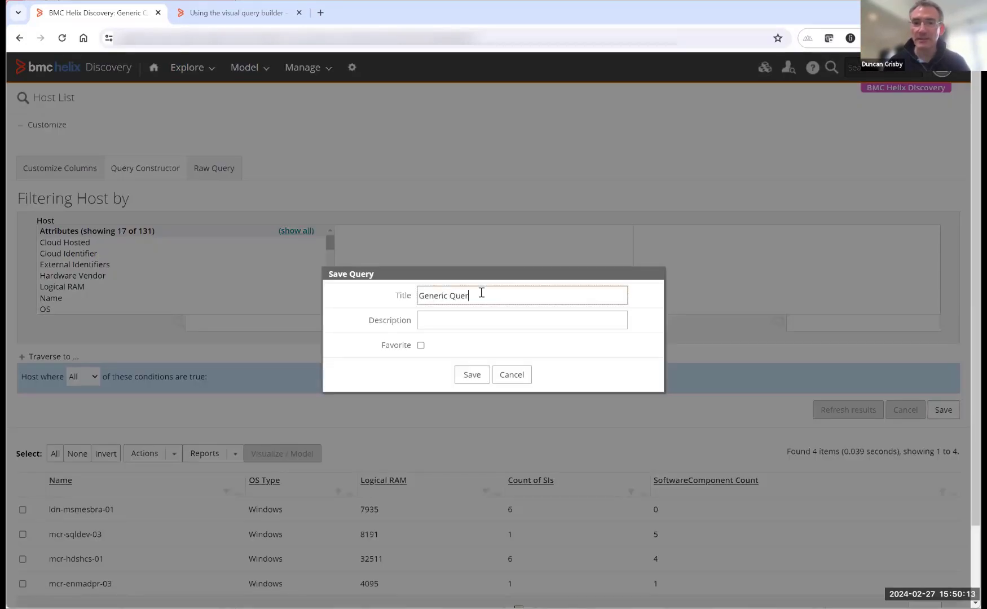
pyautogui.click(472, 379)
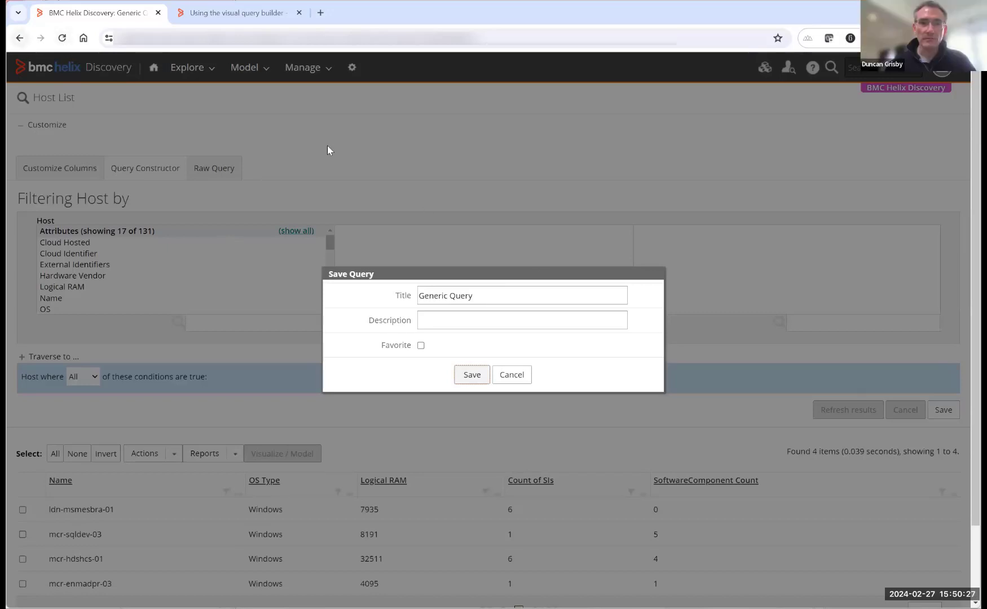
pyautogui.click(511, 375)
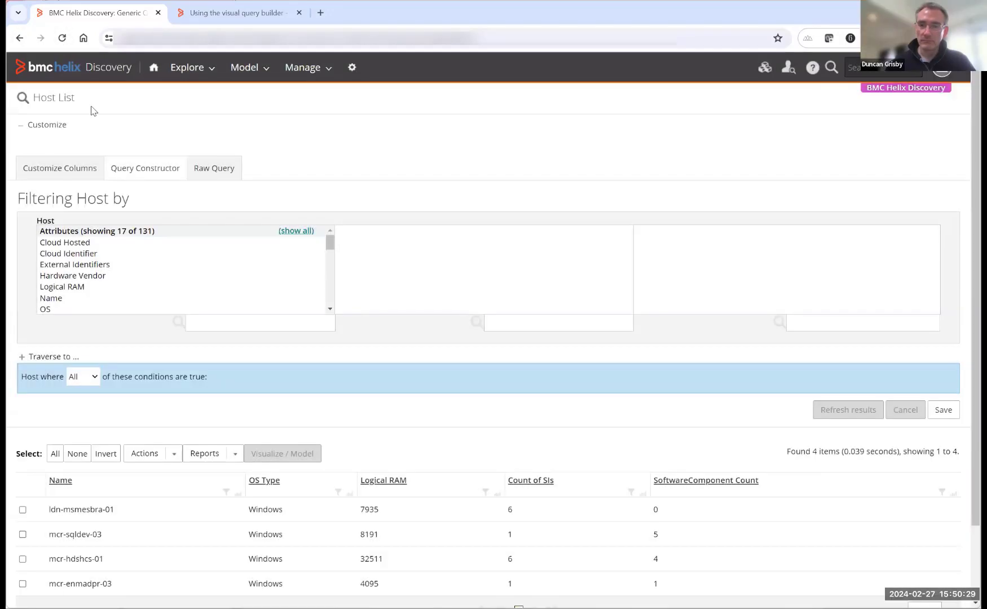
# Reload the most recent previous visual query on a fresh query page and save it with the title Demo
pyautogui.click(194, 73)
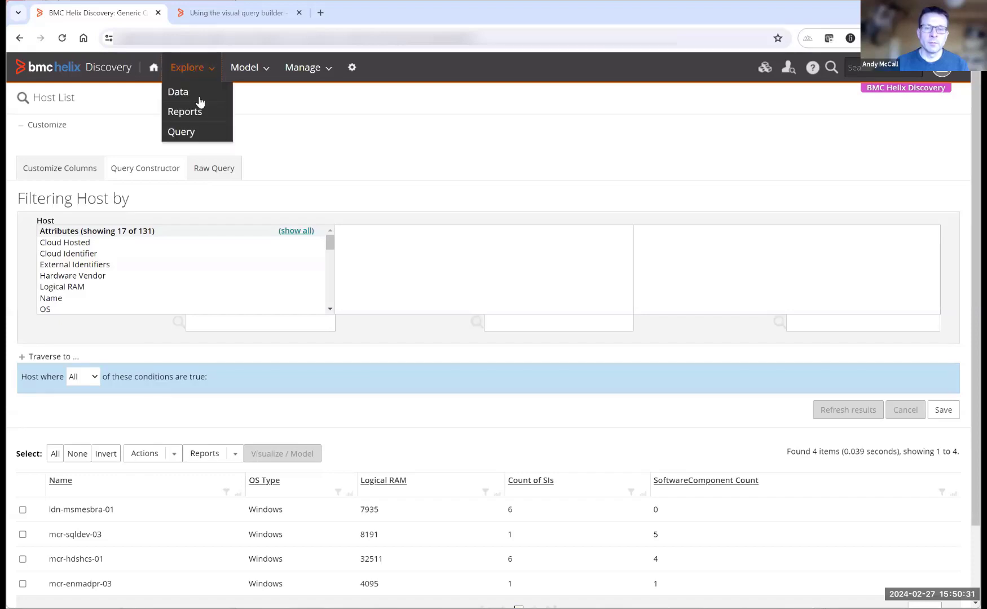
pyautogui.click(182, 134)
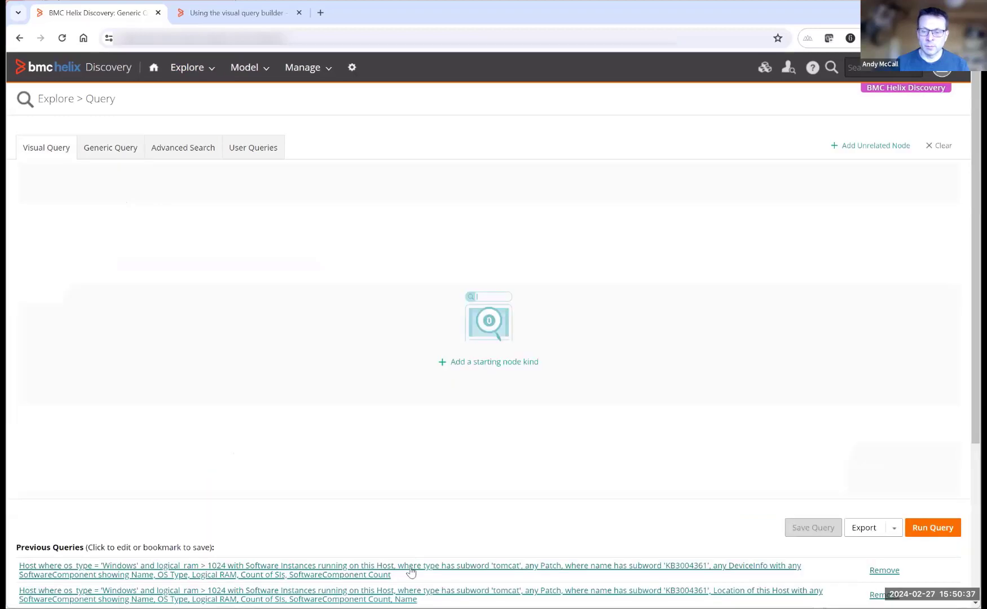
pyautogui.click(410, 573)
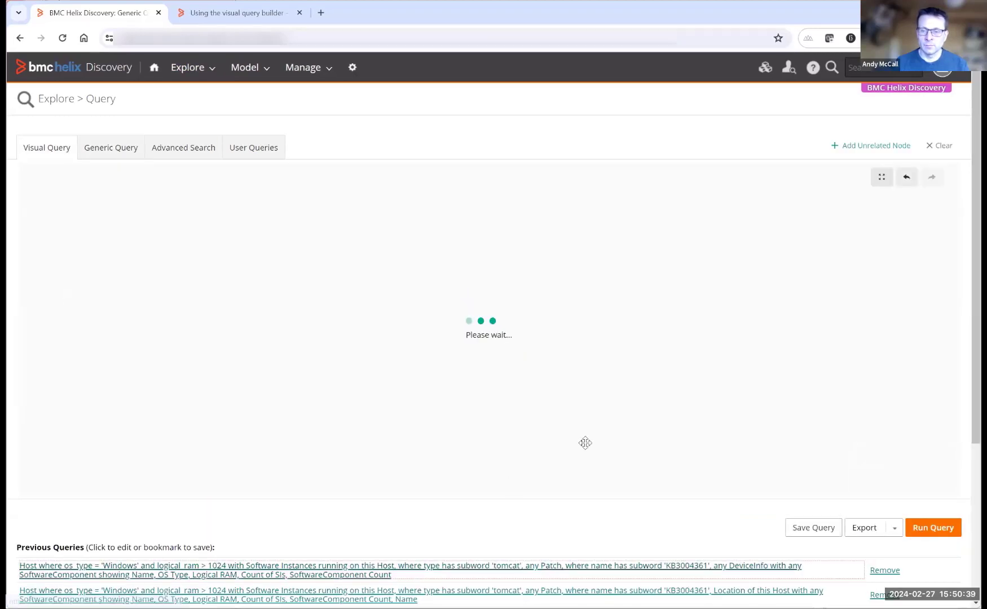
pyautogui.click(838, 527)
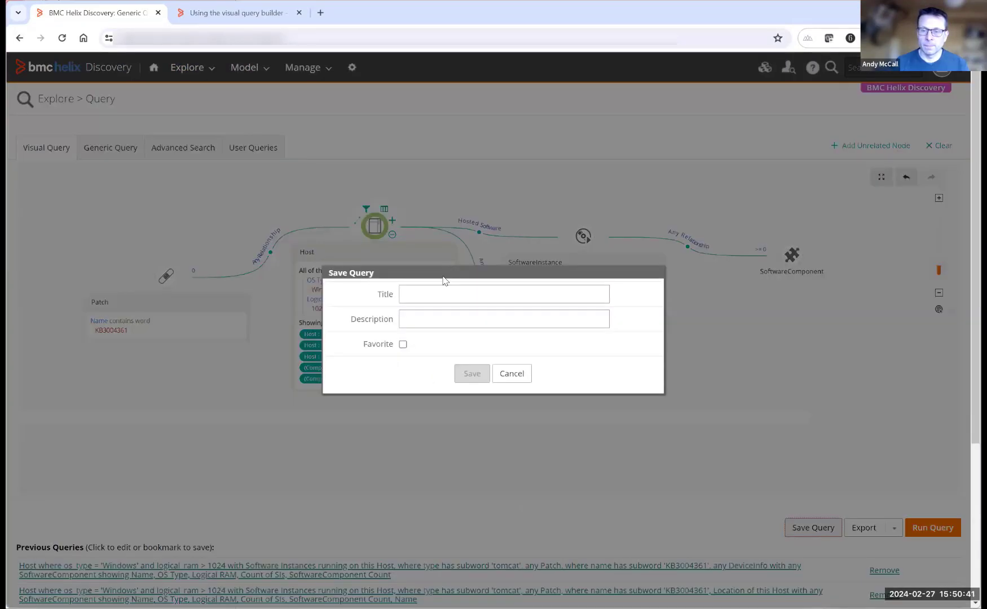
pyautogui.click(439, 292)
pyautogui.write('Demo')
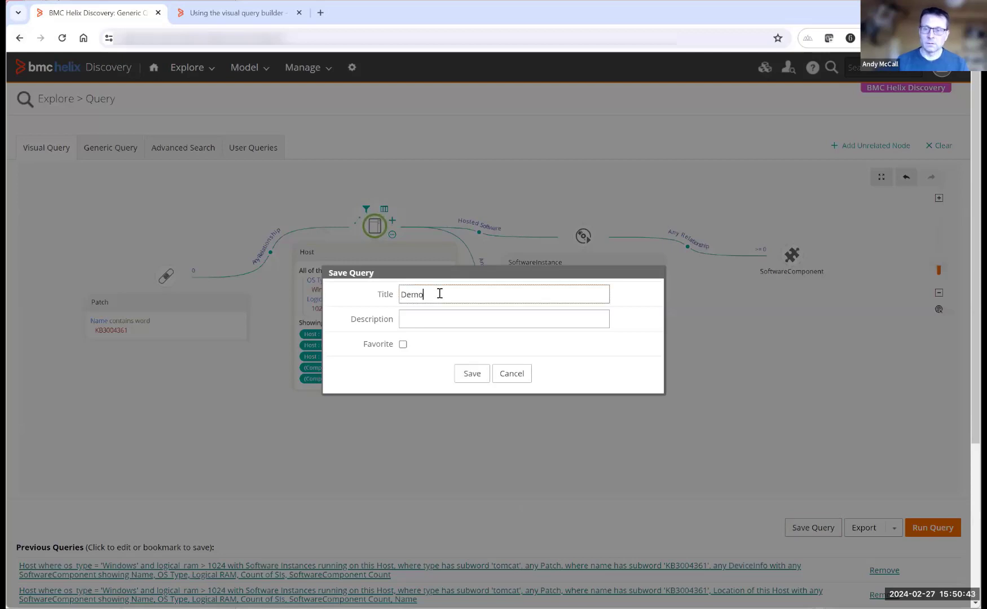
pyautogui.click(461, 373)
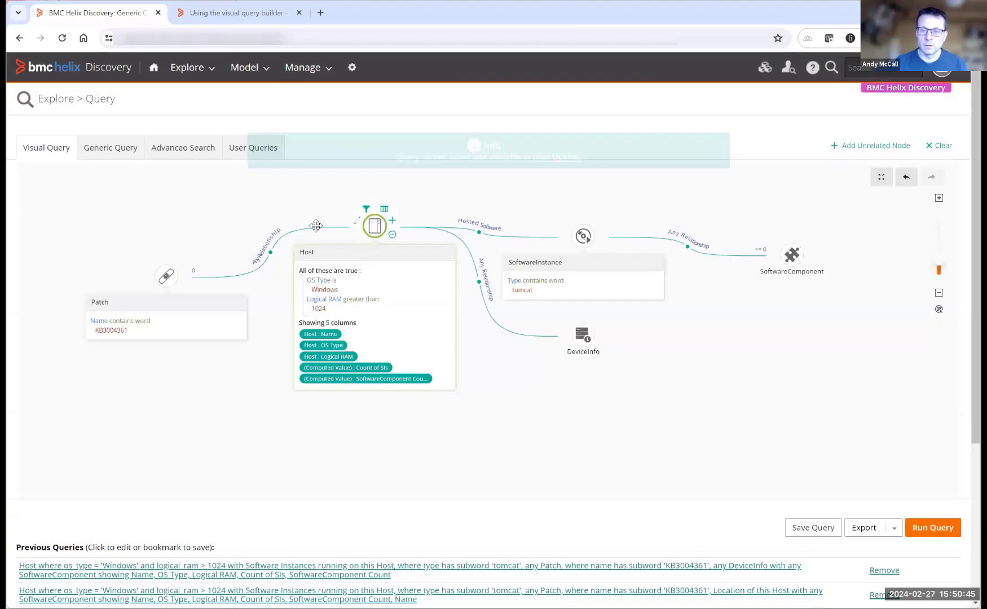
# View the saved user queries, open the saved Demo query for editing and return to the list without changes
pyautogui.click(556, 158)
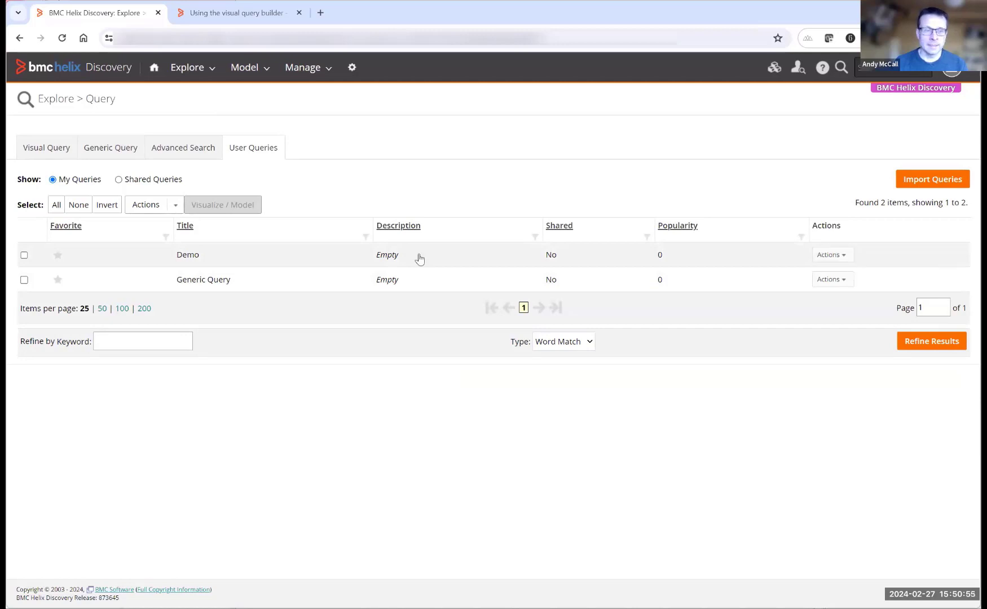
pyautogui.click(849, 257)
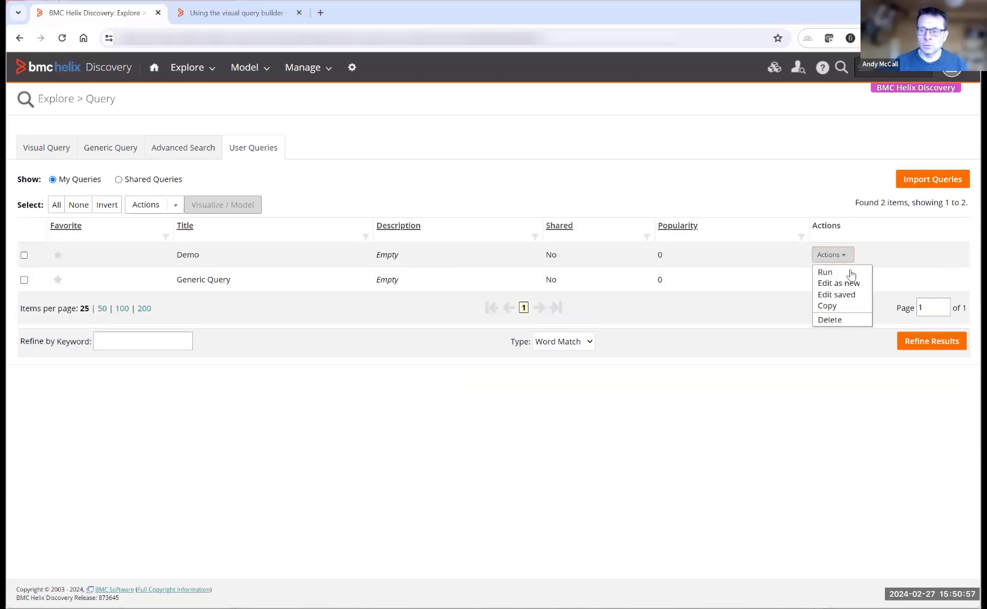
pyautogui.click(853, 300)
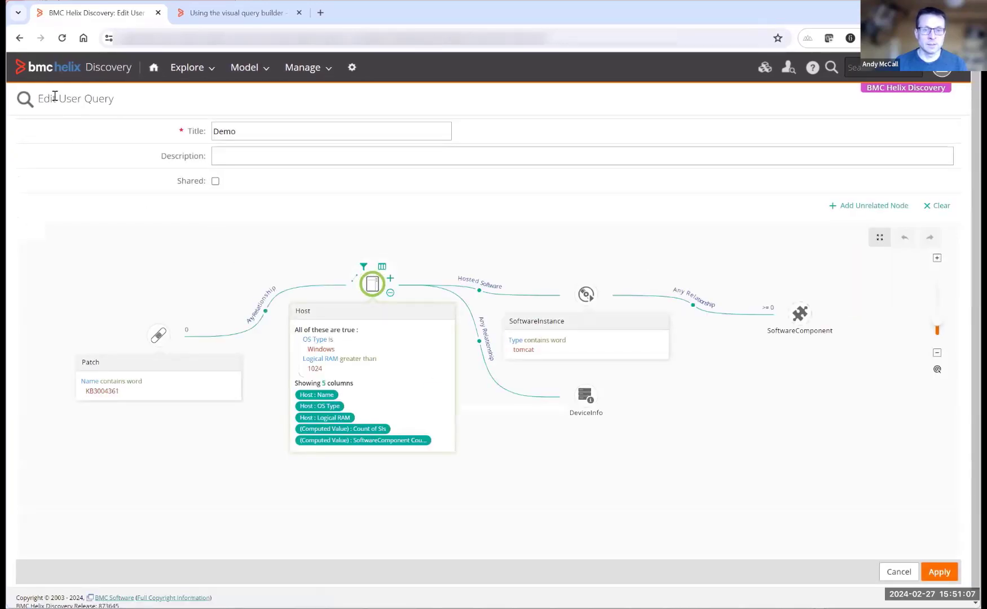
pyautogui.click(20, 39)
pyautogui.click(542, 118)
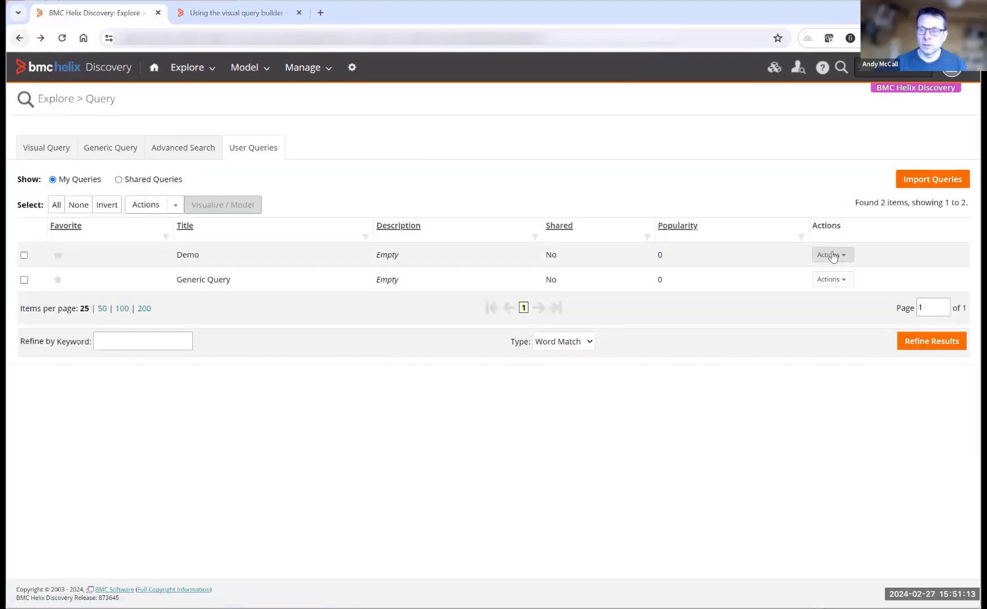
# Load the previous visual query that includes the hosts' Location, look it over and return to the user queries without saving it
pyautogui.click(831, 254)
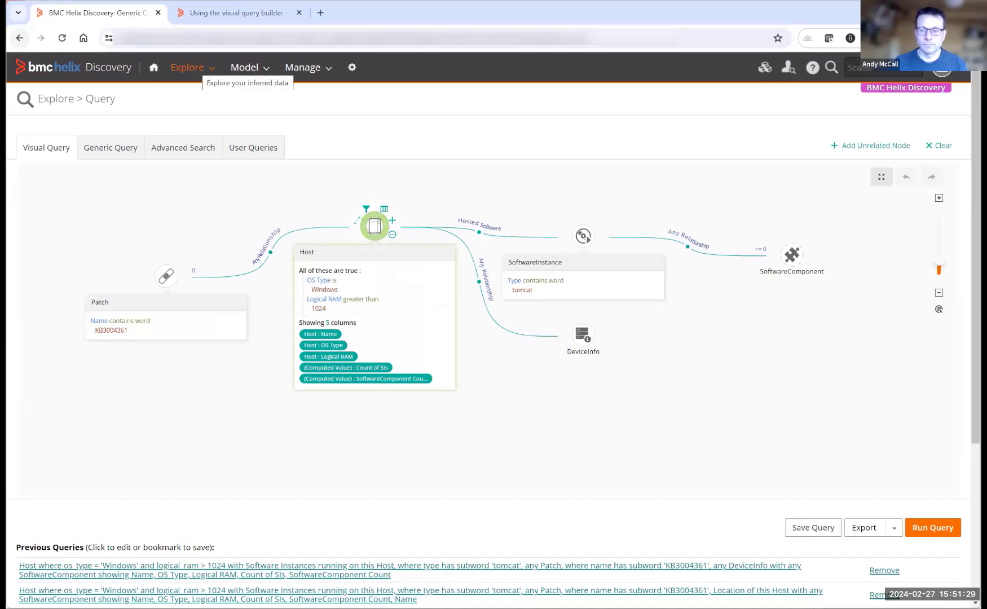
pyautogui.click(756, 592)
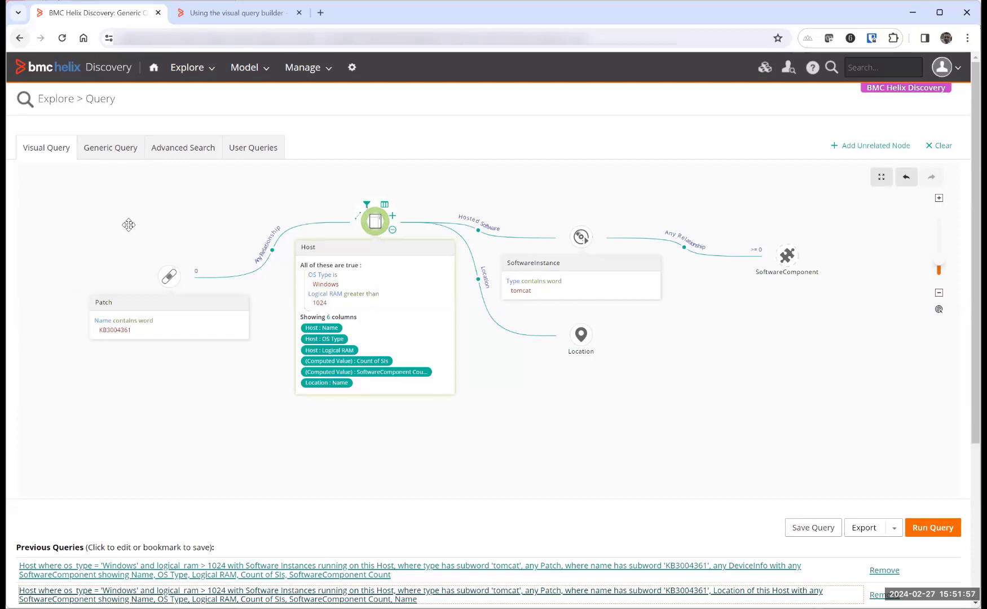
pyautogui.click(253, 158)
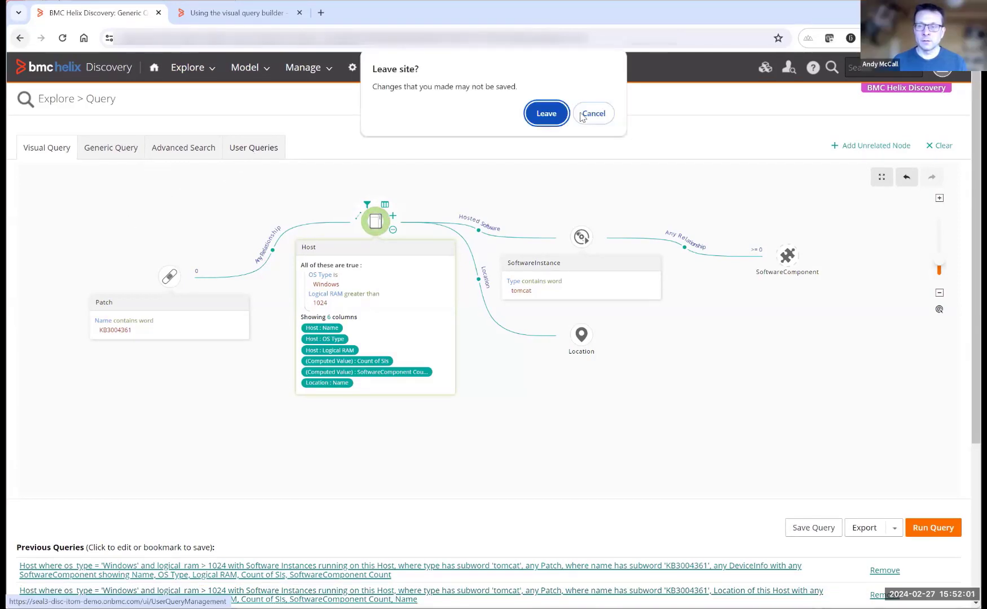
pyautogui.click(547, 114)
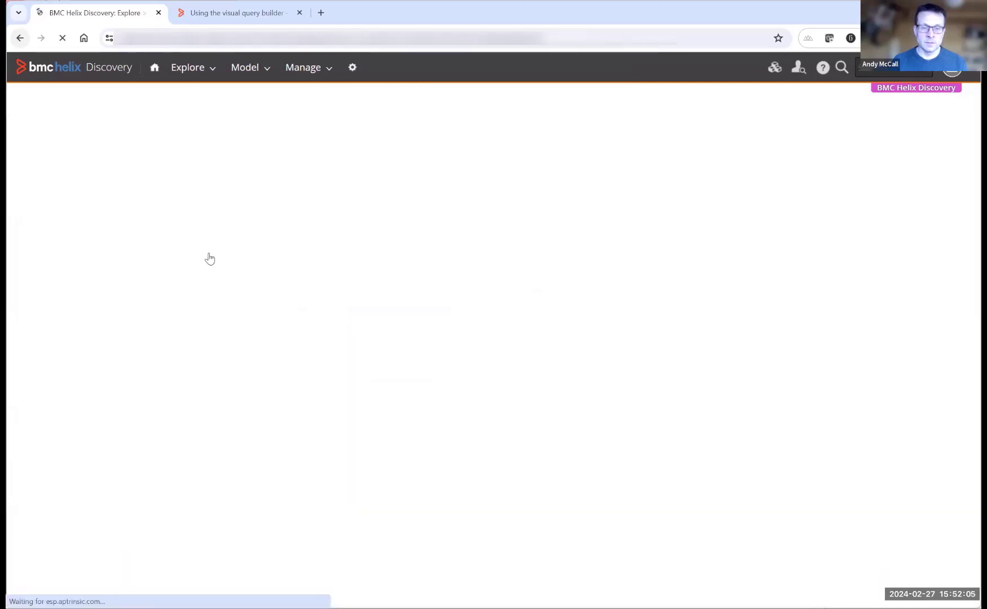
# Share the saved Demo query from the user queries list
pyautogui.click(24, 255)
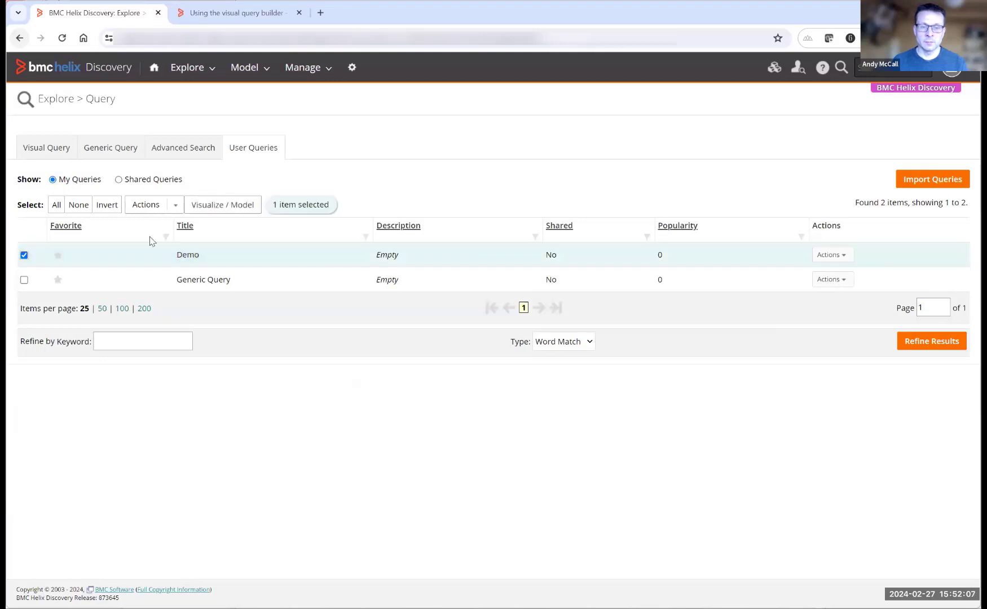
pyautogui.click(175, 206)
pyautogui.click(167, 261)
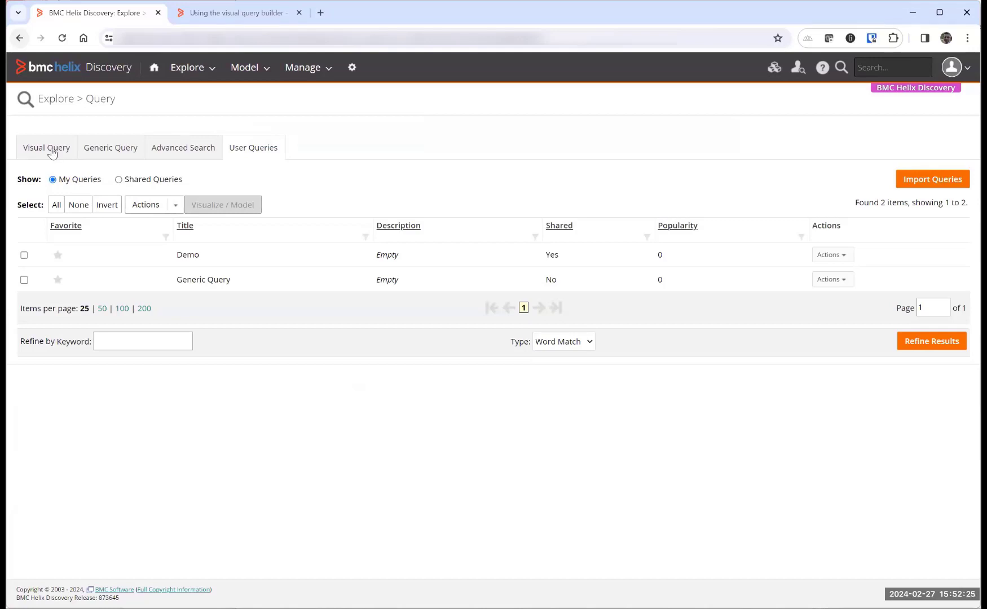
# Reload the most recent previous visual query, the one with DeviceInfo, on a fresh visual query page
pyautogui.click(68, 148)
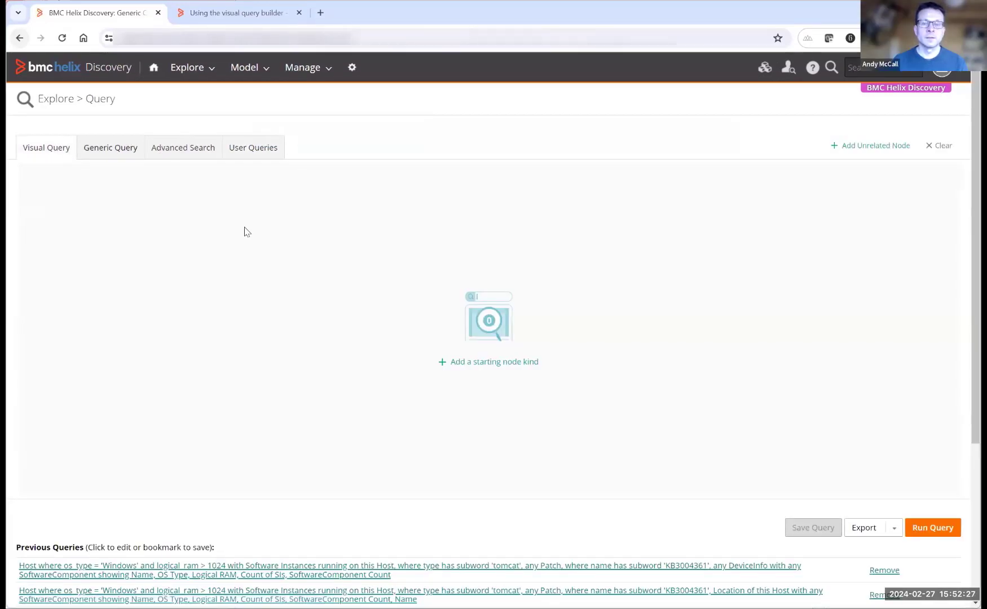
pyautogui.click(354, 567)
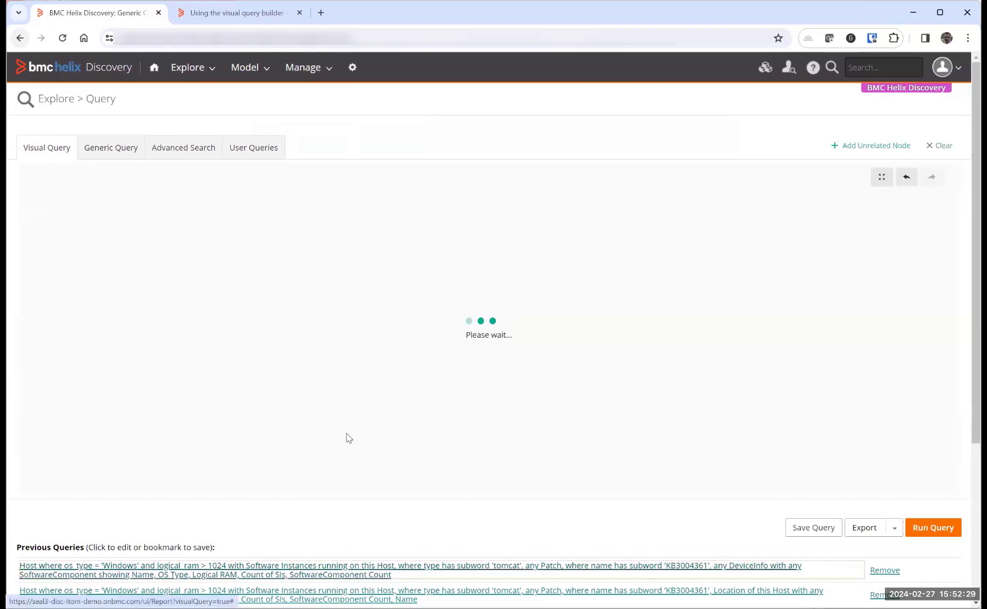